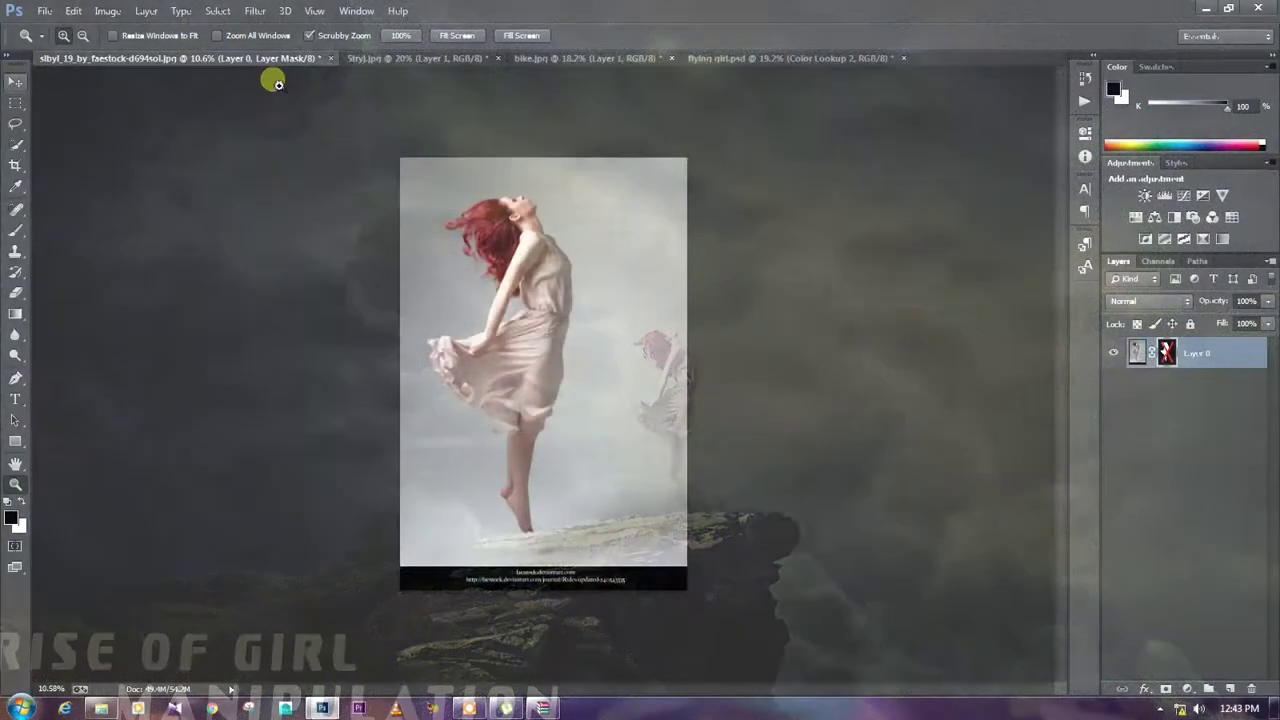
- Enable the dancer's layer mask, toggling it off and on to compare
right_click(1167, 352)
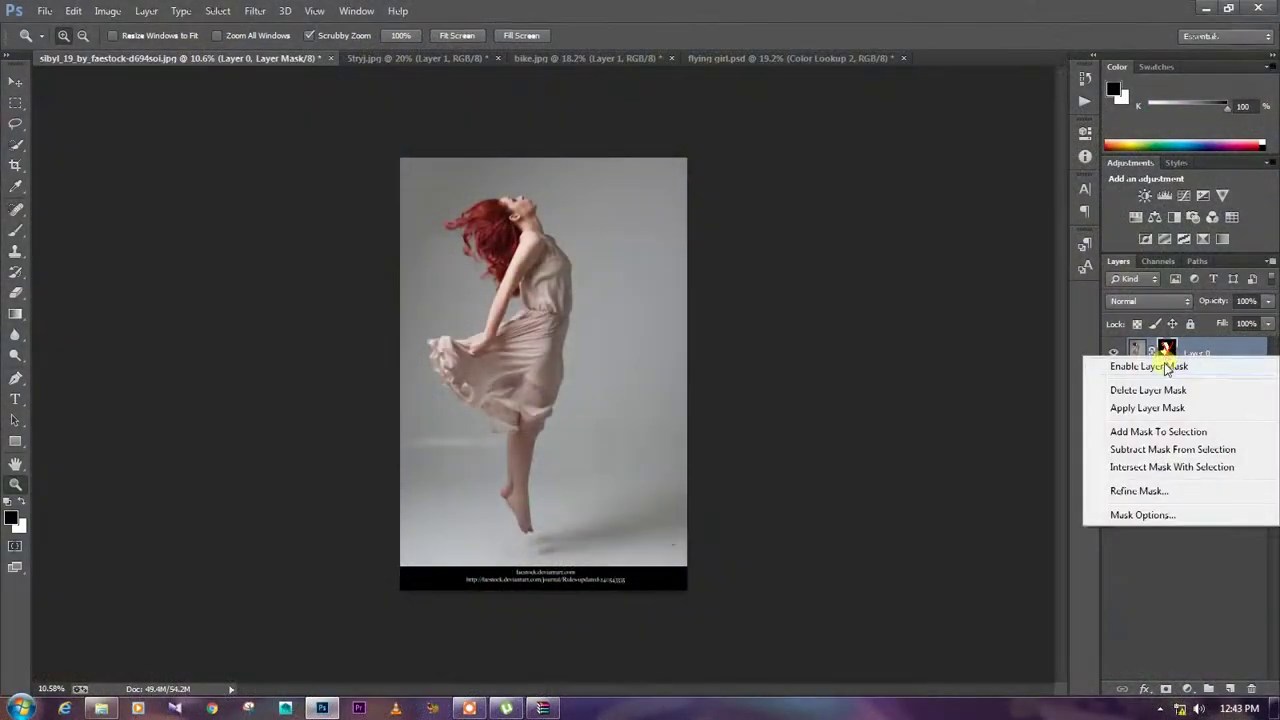
click(1148, 360)
right_click(1167, 352)
click(1170, 360)
right_click(1167, 352)
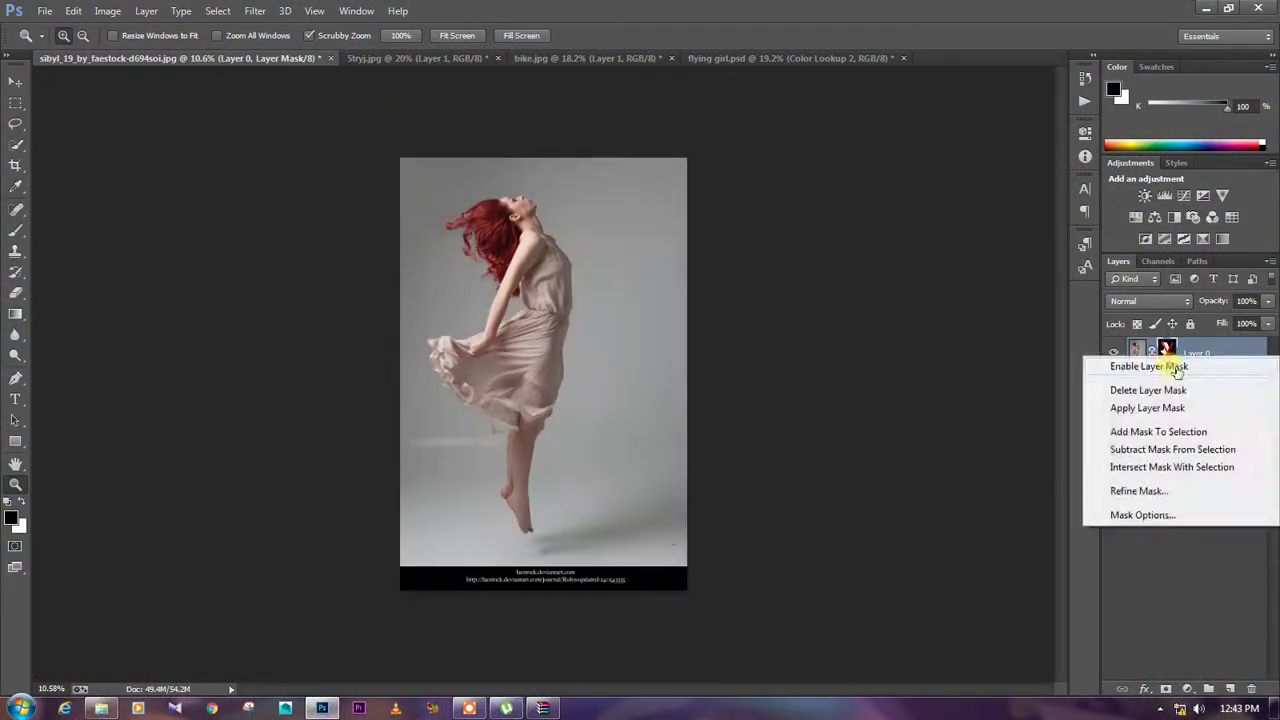
click(1165, 362)
- Enable the cliff's layer mask and drag the cut-out cliff into the Stryj.jpg sky document
click(565, 60)
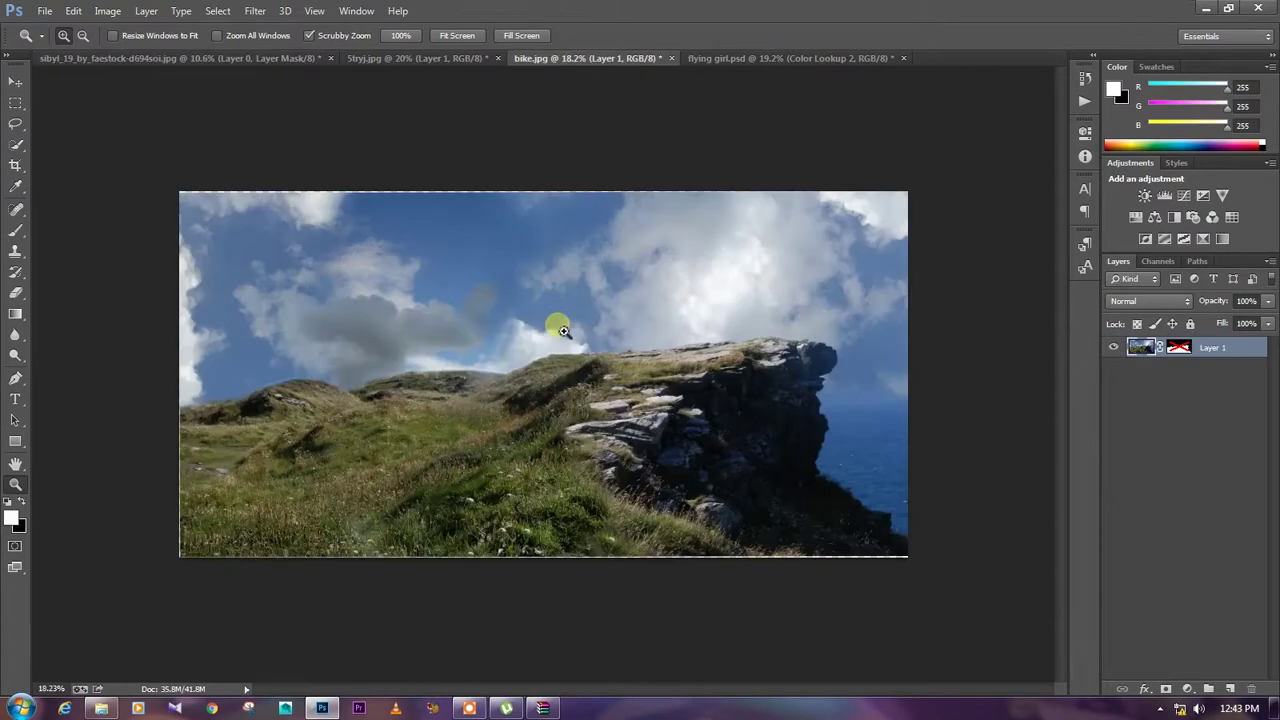
click(563, 331)
right_click(1185, 352)
click(1185, 355)
right_click(1183, 350)
click(1186, 354)
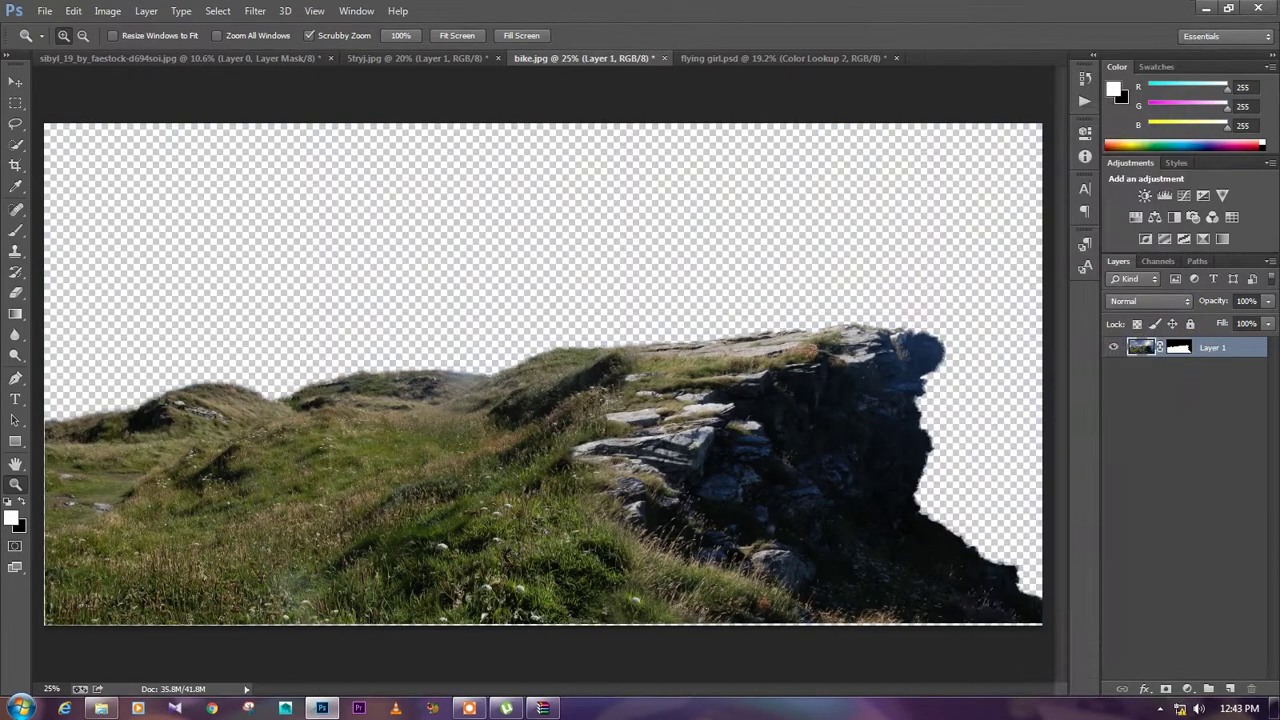
click(16, 80)
mouse_move(575, 428)
mouse_down()
mouse_move(379, 66)
mouse_move(582, 510)
mouse_move(518, 543)
mouse_up()
- Scale the cliff layer to about 91% and rotate it about -2°
key(ctrl+t)
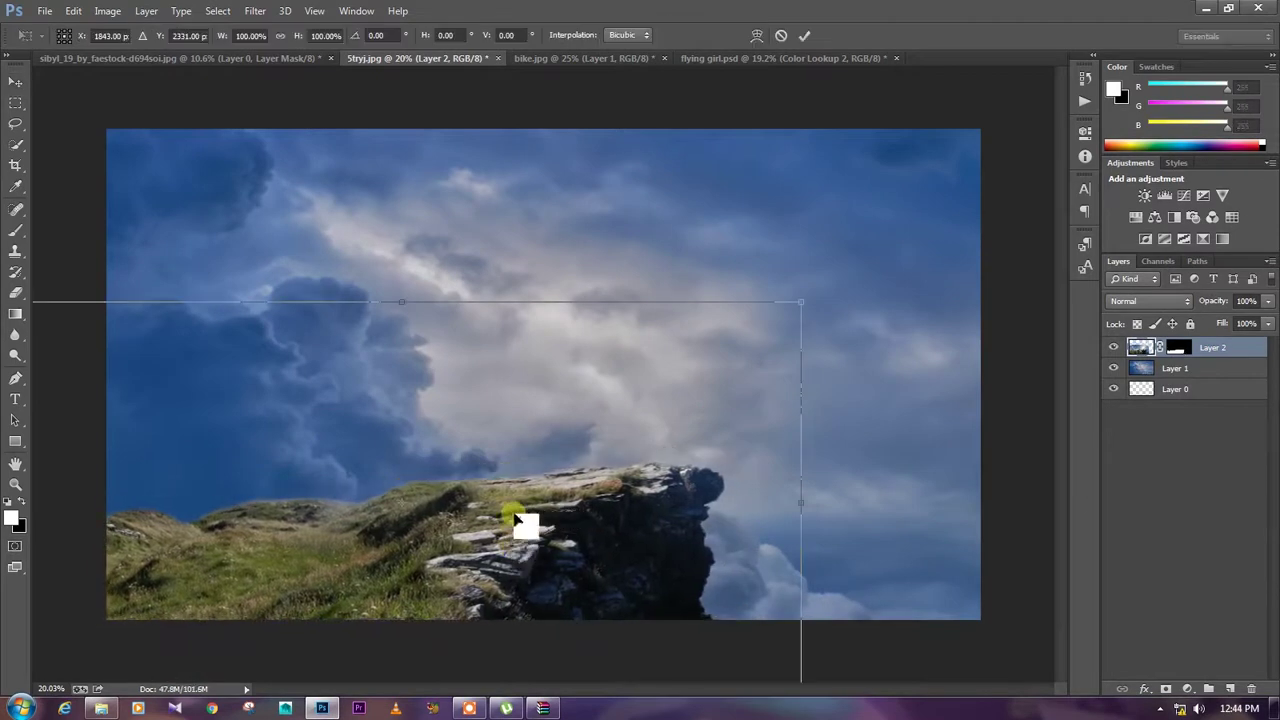
key(ctrl+minus)
key(ctrl+minus)
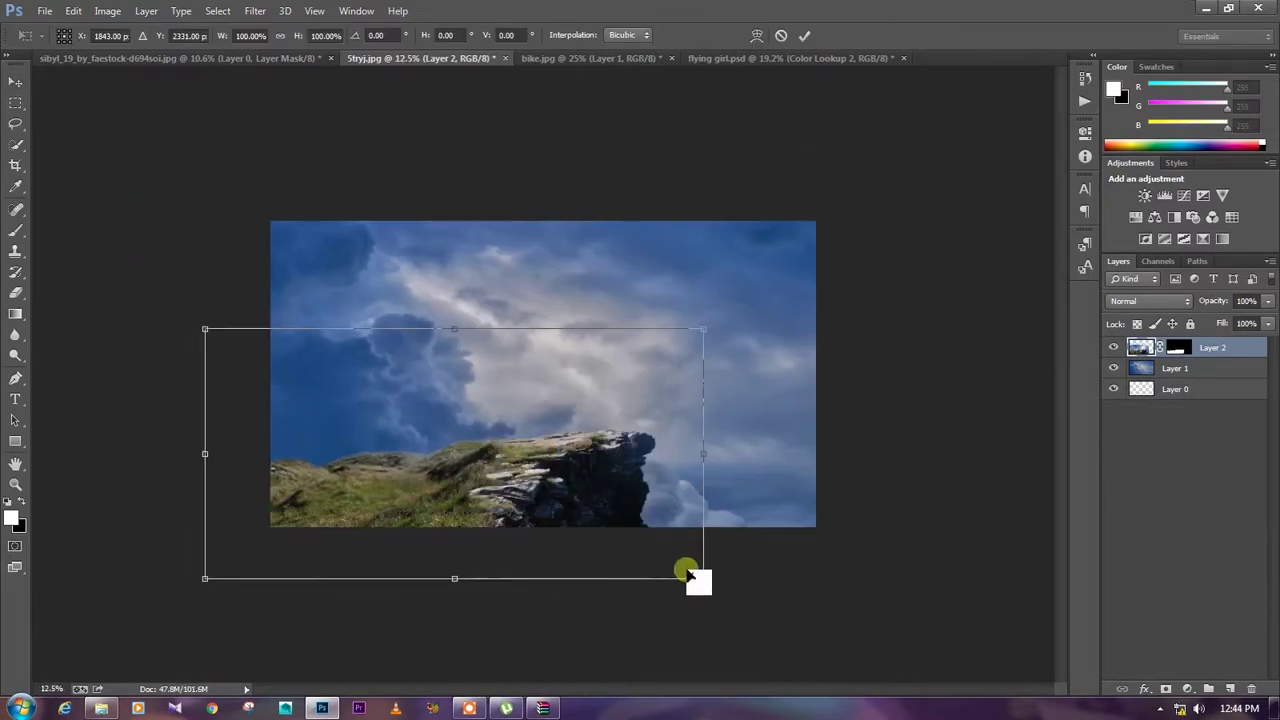
drag(704, 578, 682, 567)
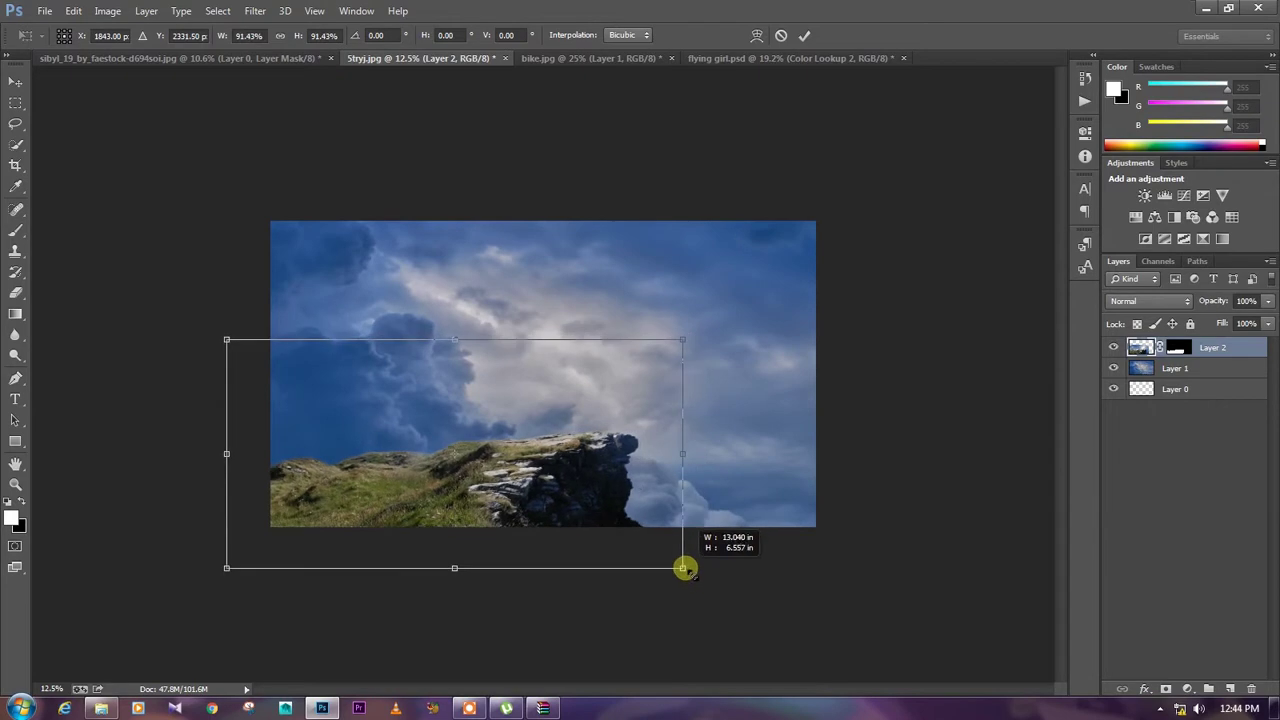
drag(523, 480, 543, 488)
drag(758, 630, 766, 611)
drag(549, 518, 526, 511)
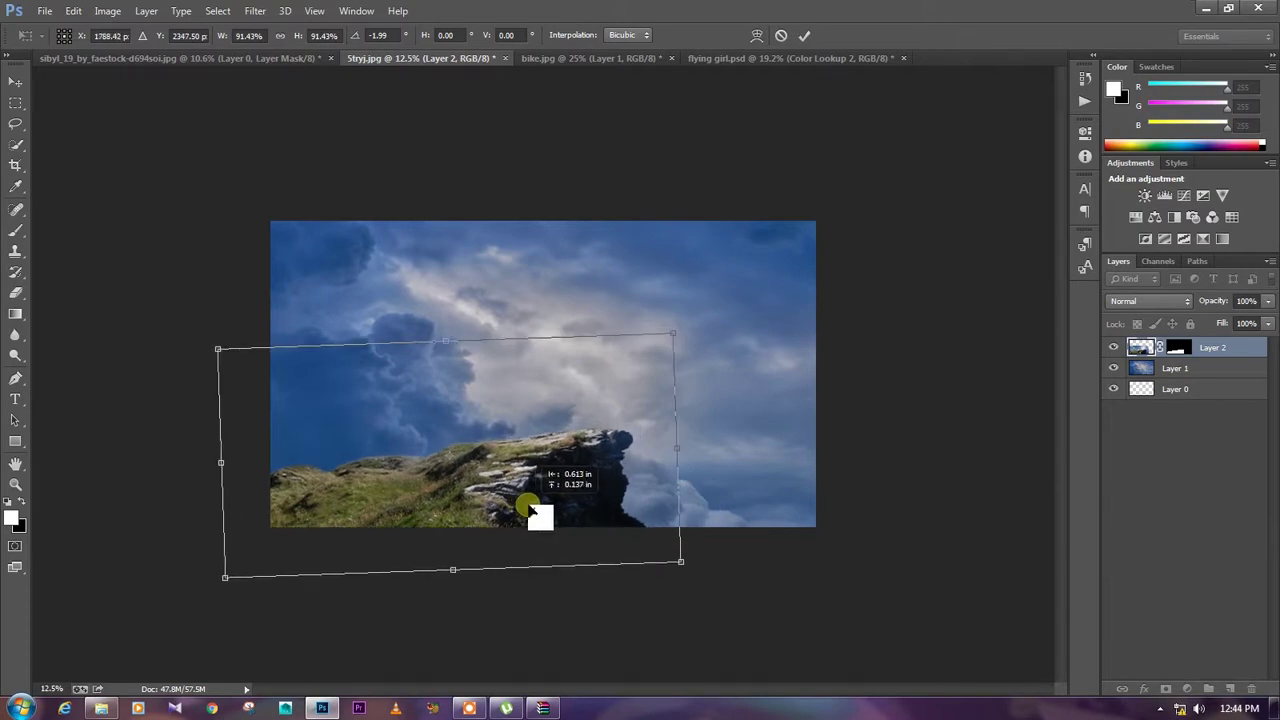
click(811, 36)
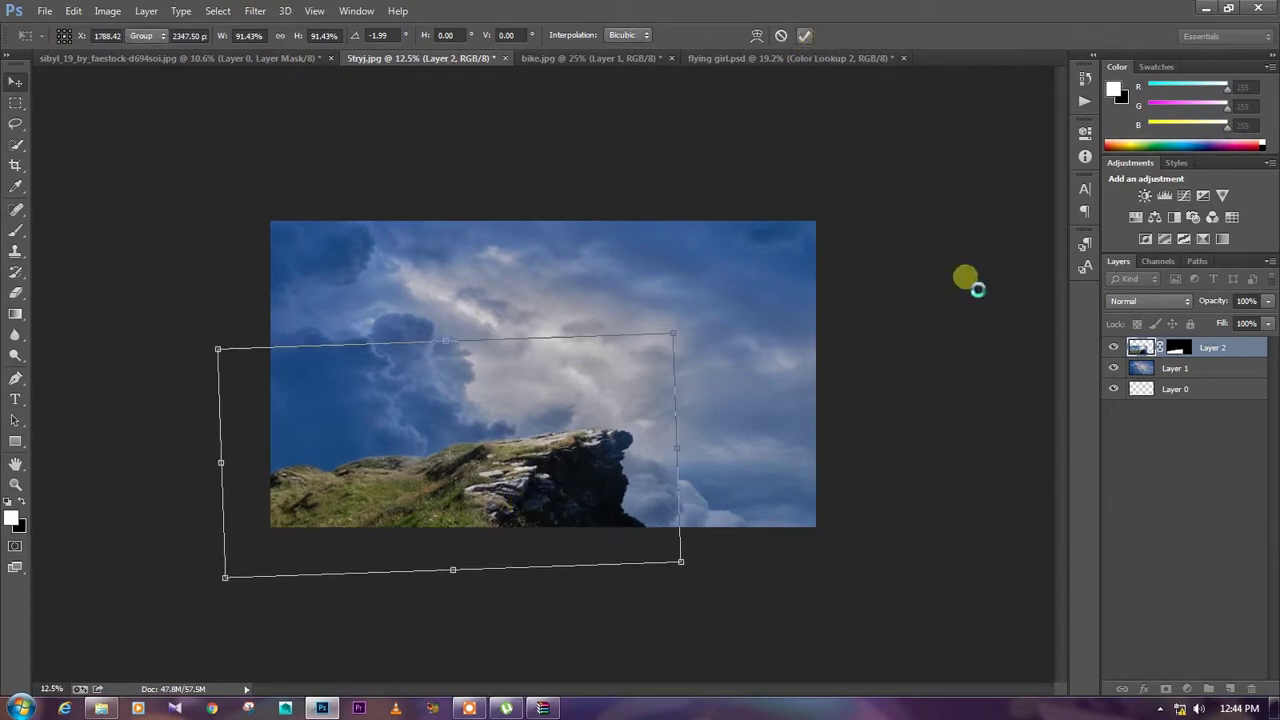
- Enlarge the cloud background Layer 1 to about 108% and shift it right
click(1188, 369)
key(ctrl+t)
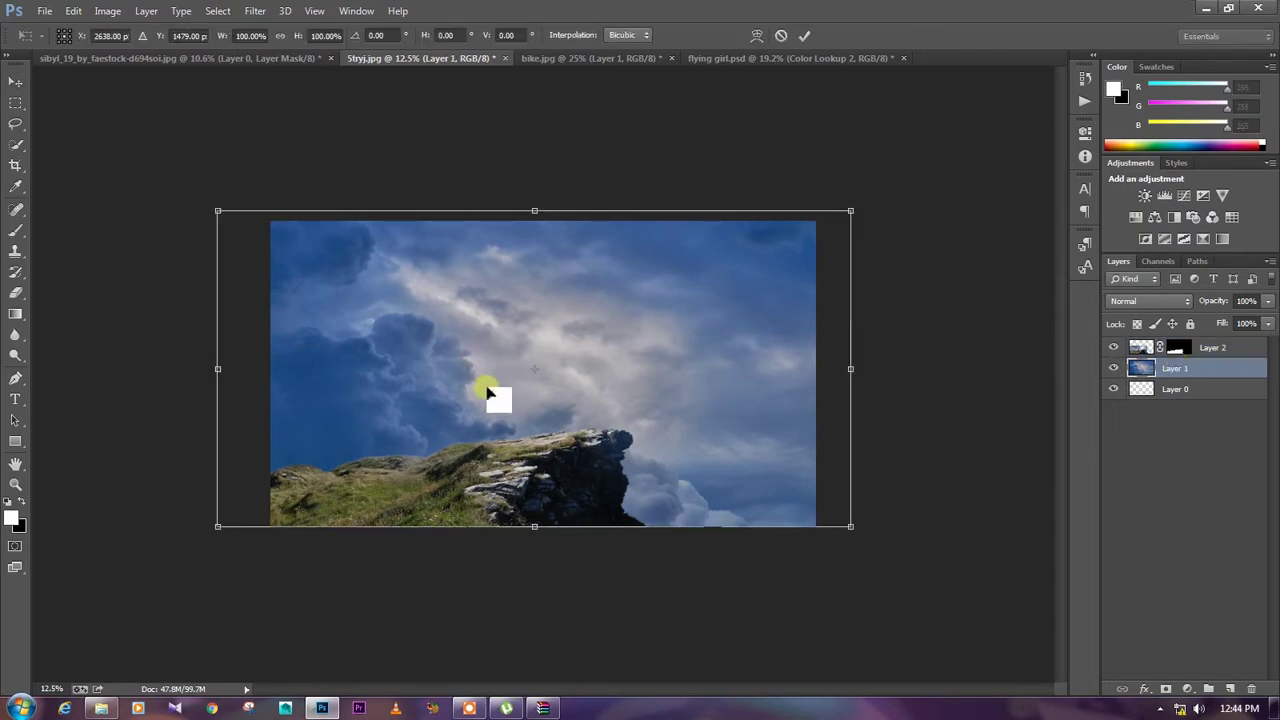
drag(491, 391, 543, 396)
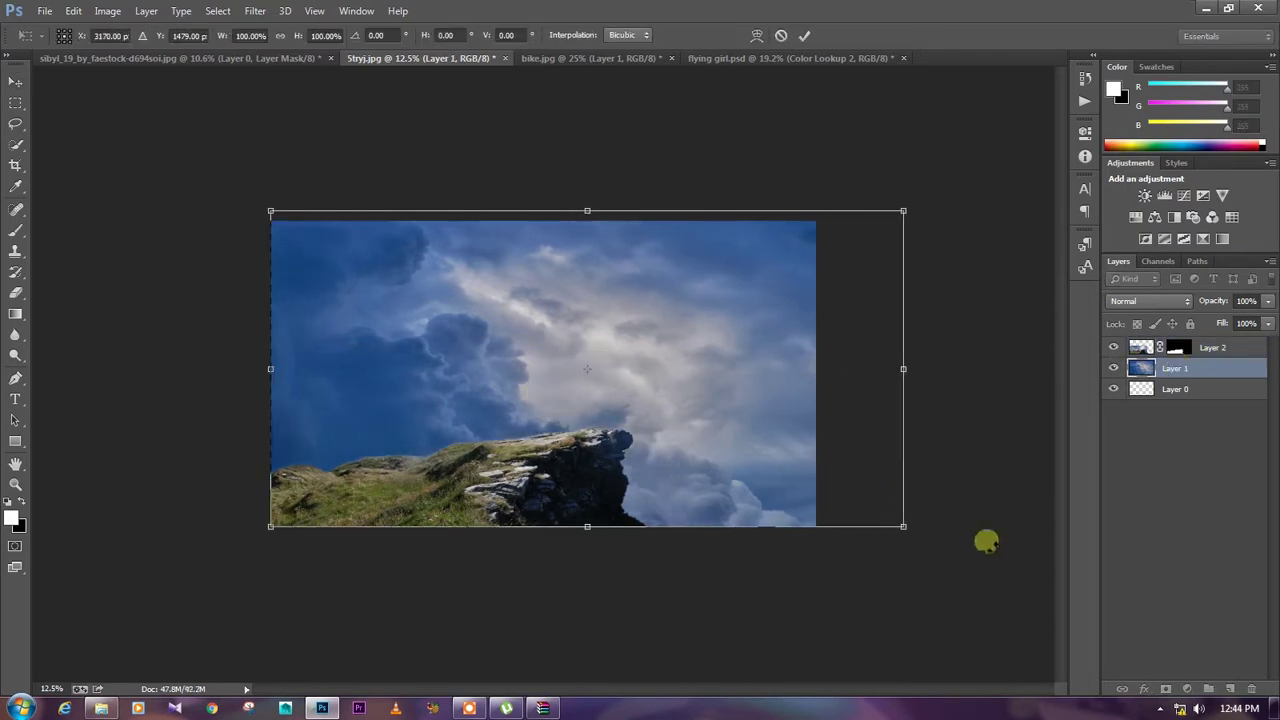
drag(903, 526, 929, 541)
drag(556, 381, 580, 382)
click(803, 37)
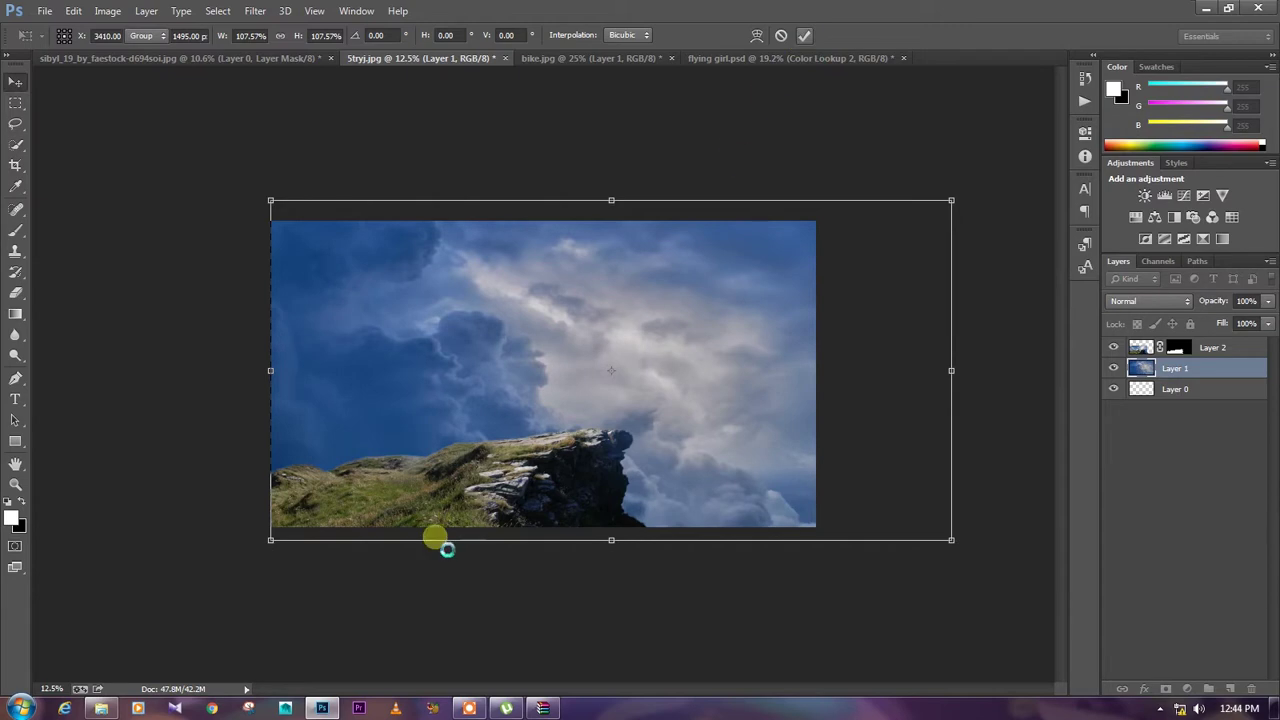
- Zoom the view to about 19% and select the cliff layer, Layer 2
click(16, 486)
drag(538, 428, 558, 442)
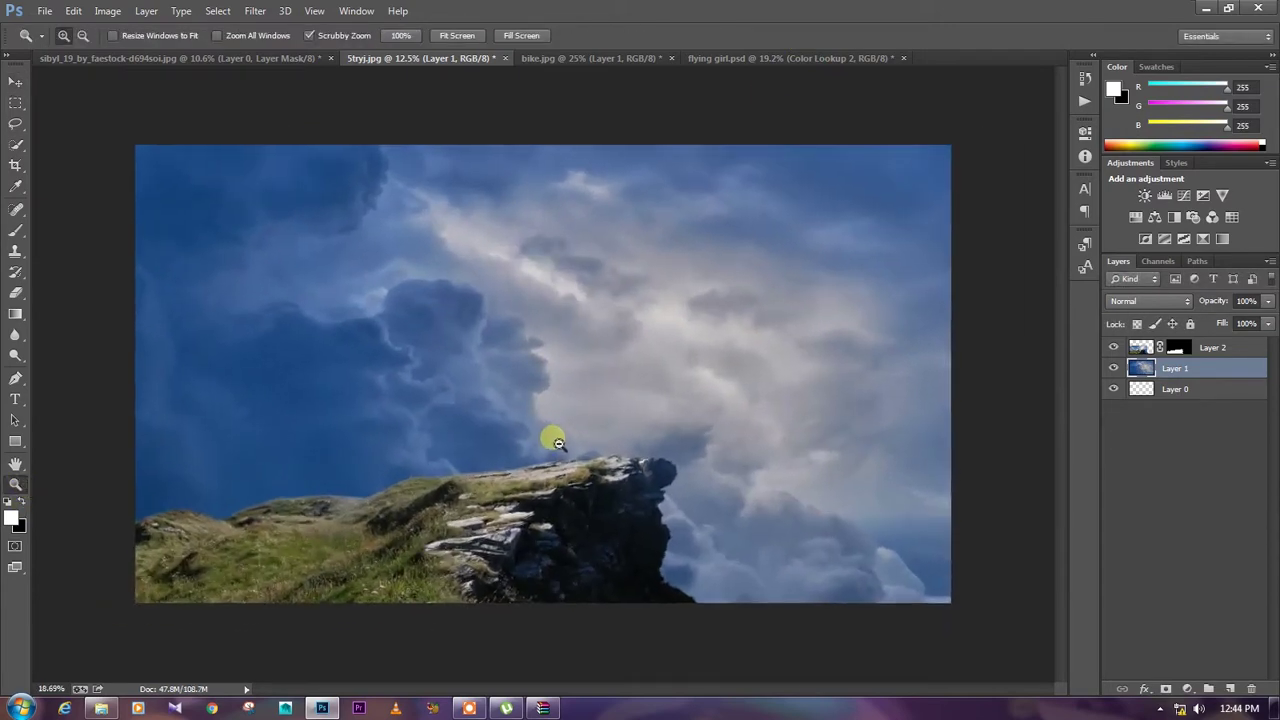
click(1152, 348)
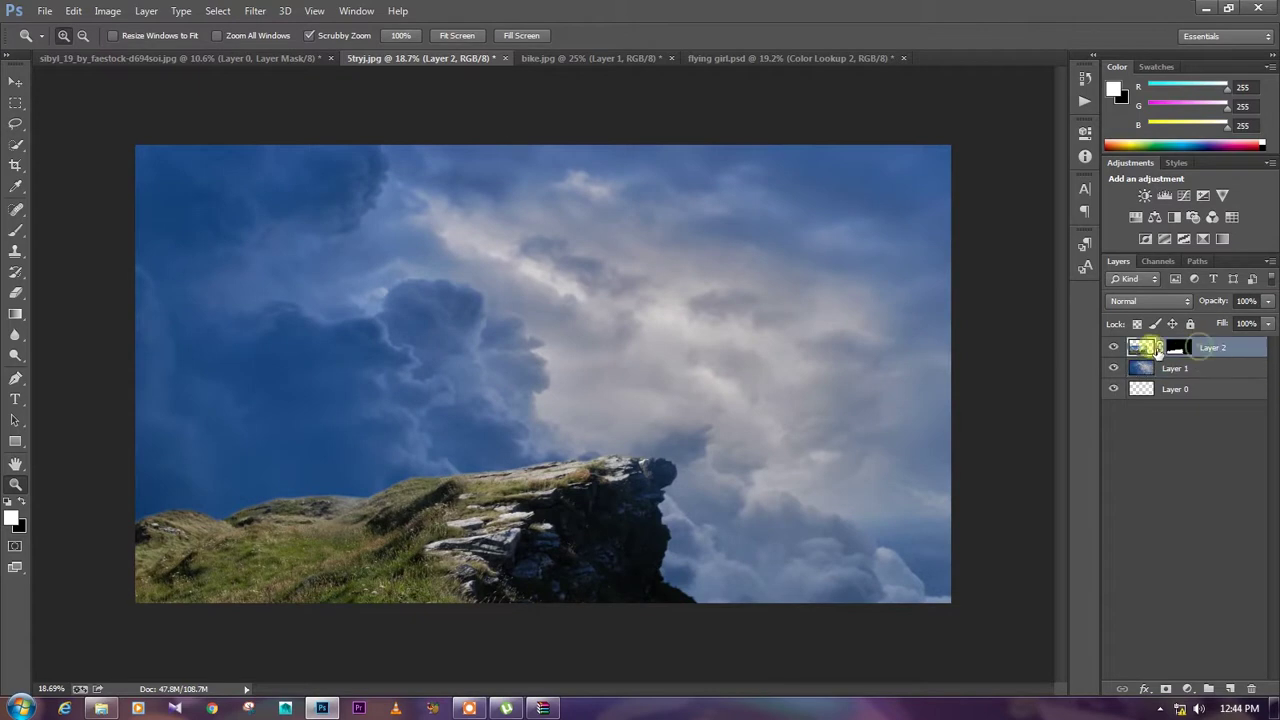
click(14, 80)
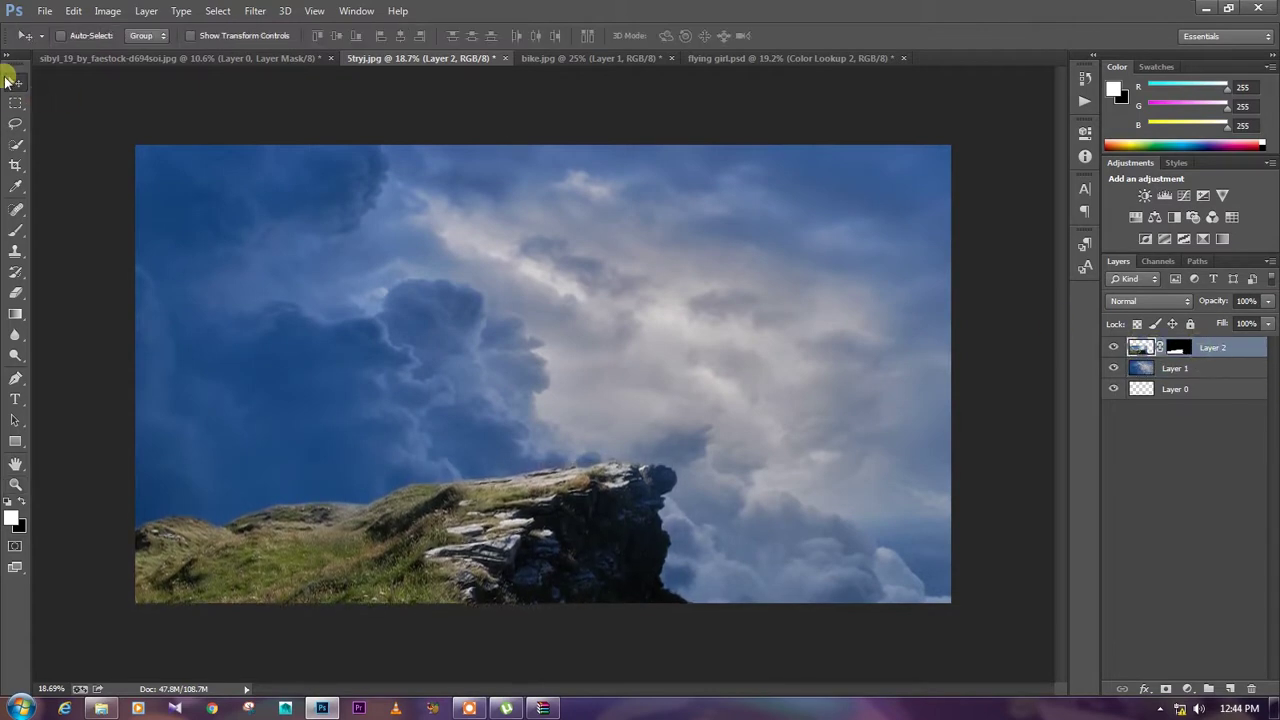
- Drag the cut-out dancer from the sibyl document into the Stryj.jpg scene
click(172, 57)
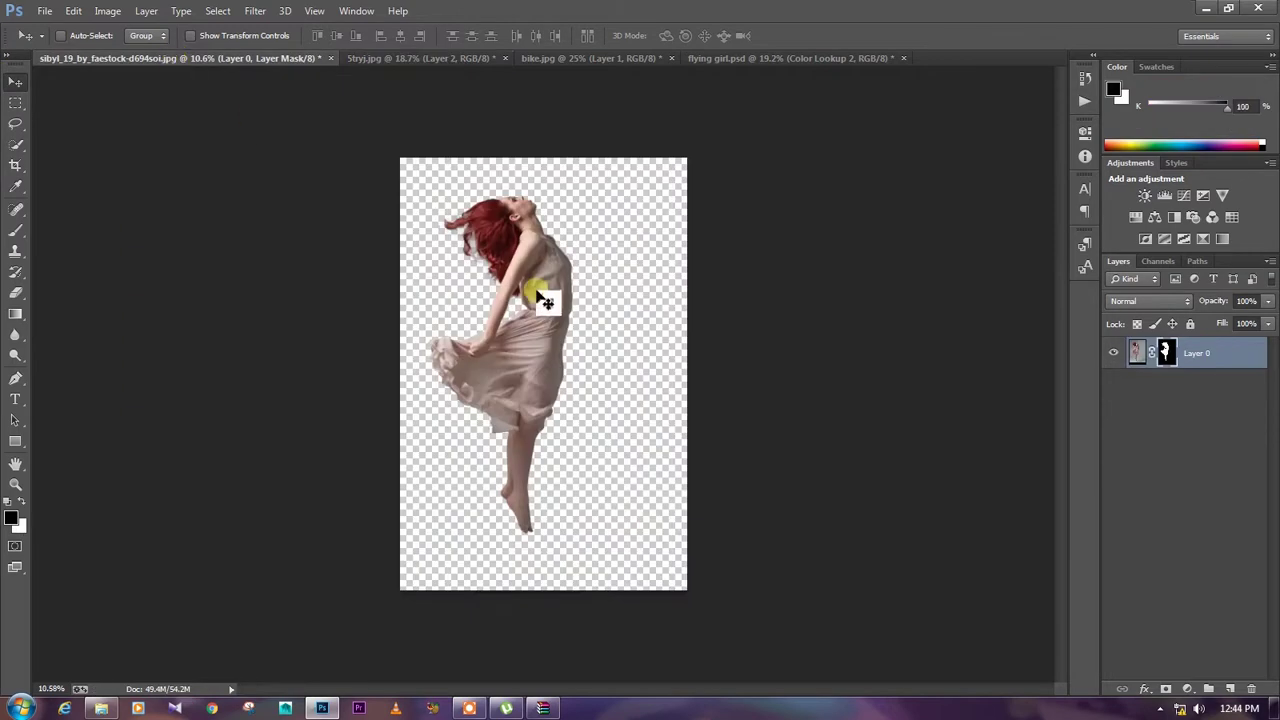
drag(540, 295, 423, 63)
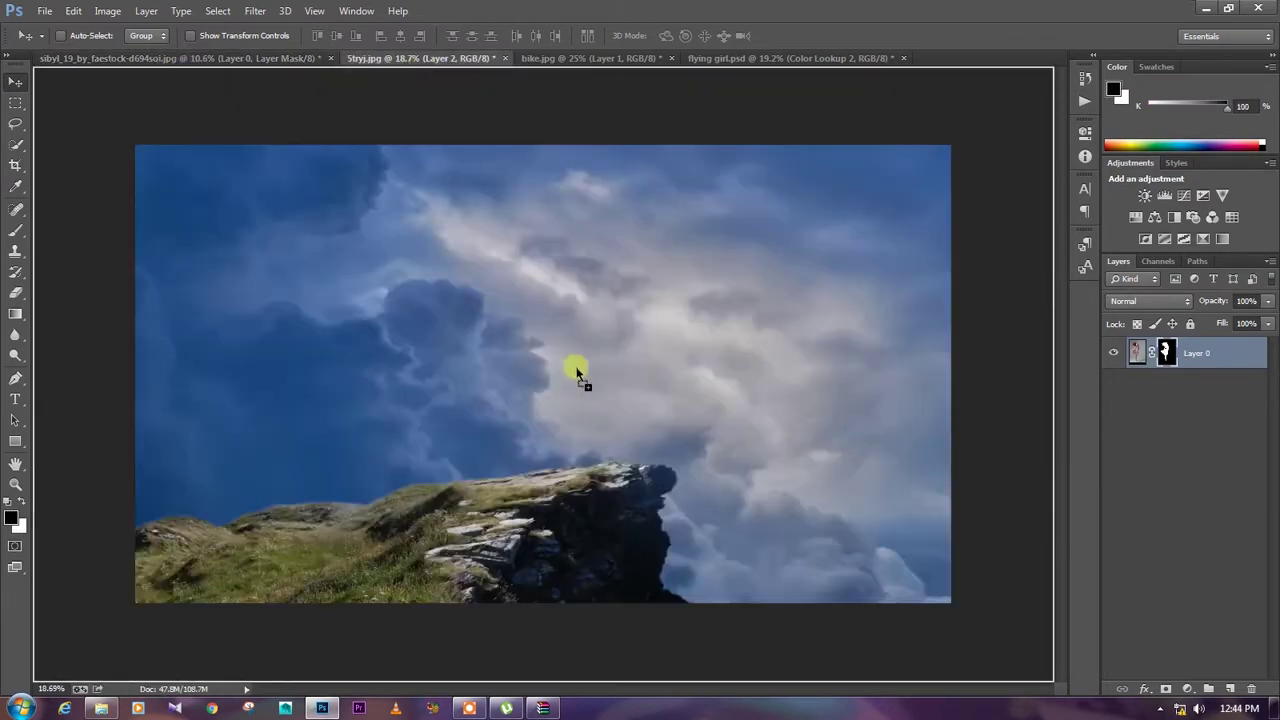
drag(423, 63, 579, 371)
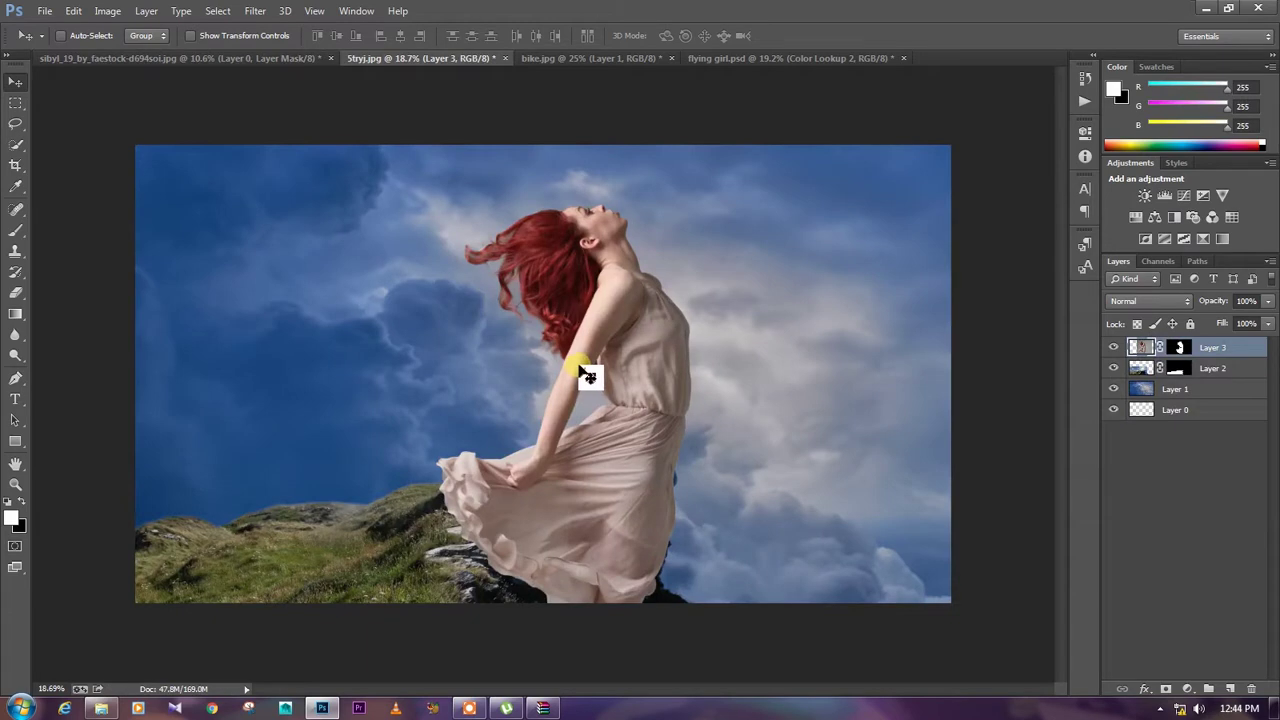
key(ctrl+minus)
key(ctrl+minus)
- Scale the dancer to about 19% and set her on the cliff edge
key(ctrl+t)
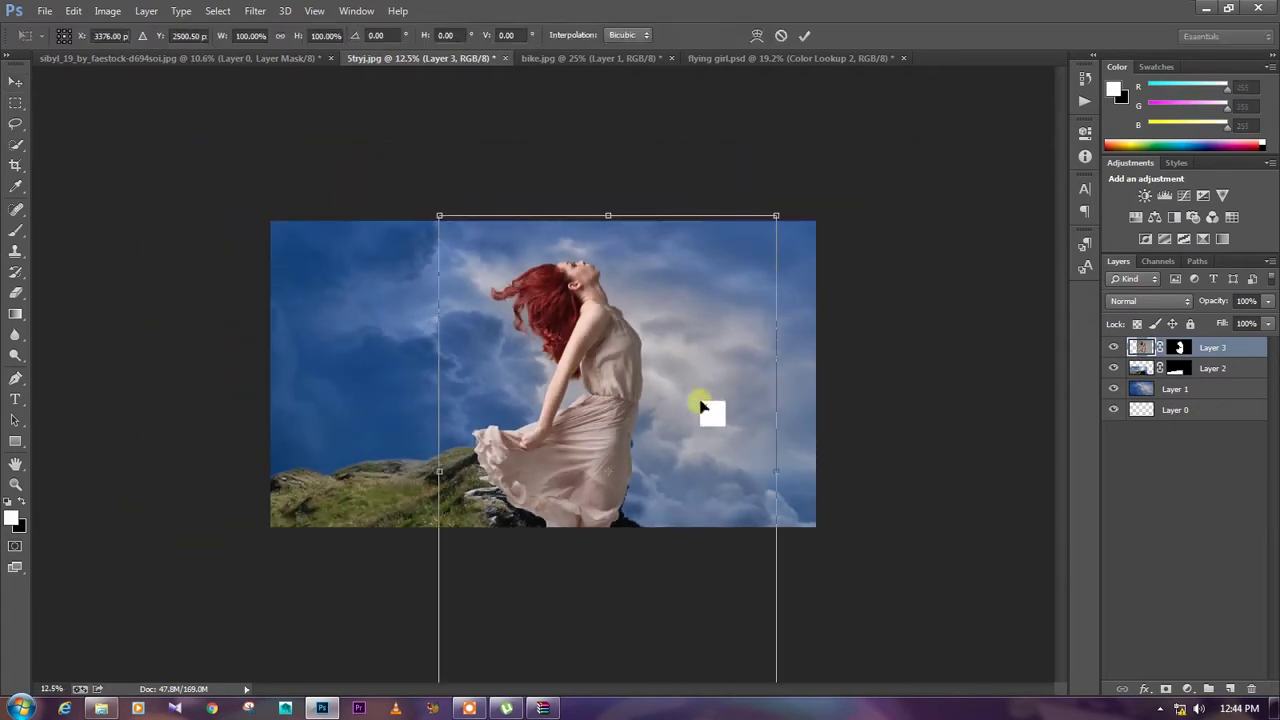
drag(775, 213, 626, 390)
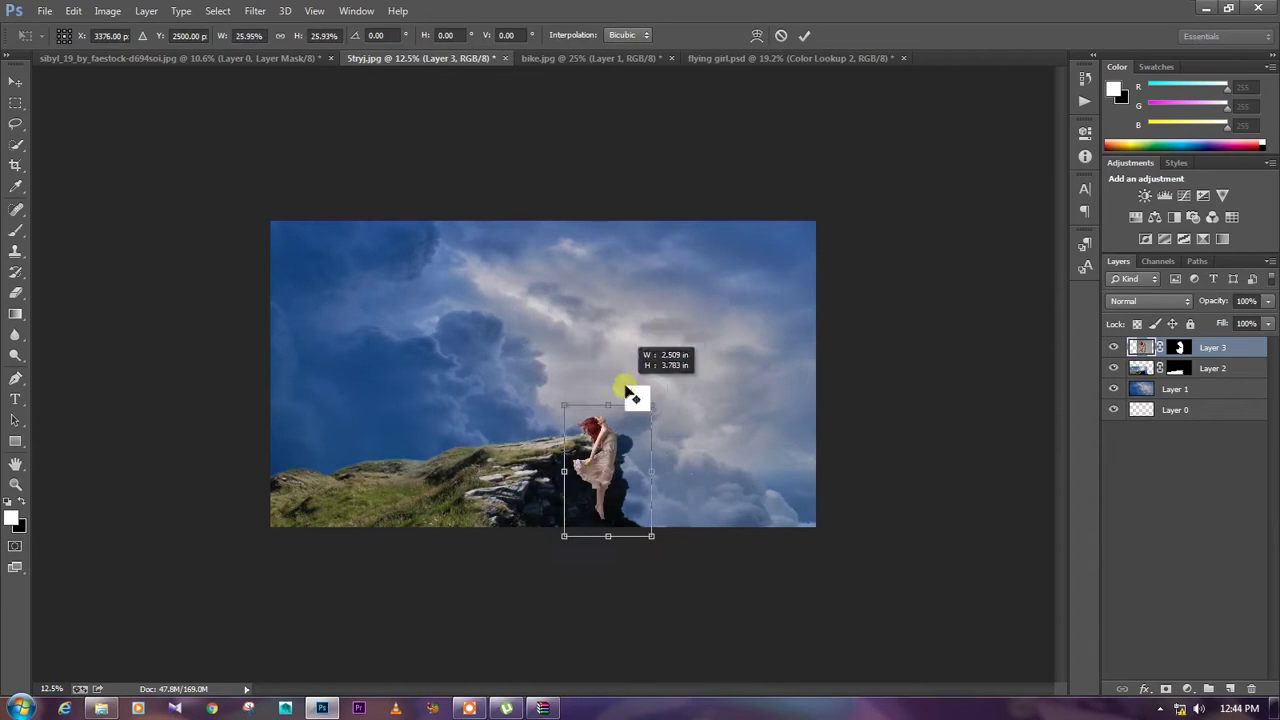
drag(604, 467, 608, 377)
drag(657, 446, 648, 432)
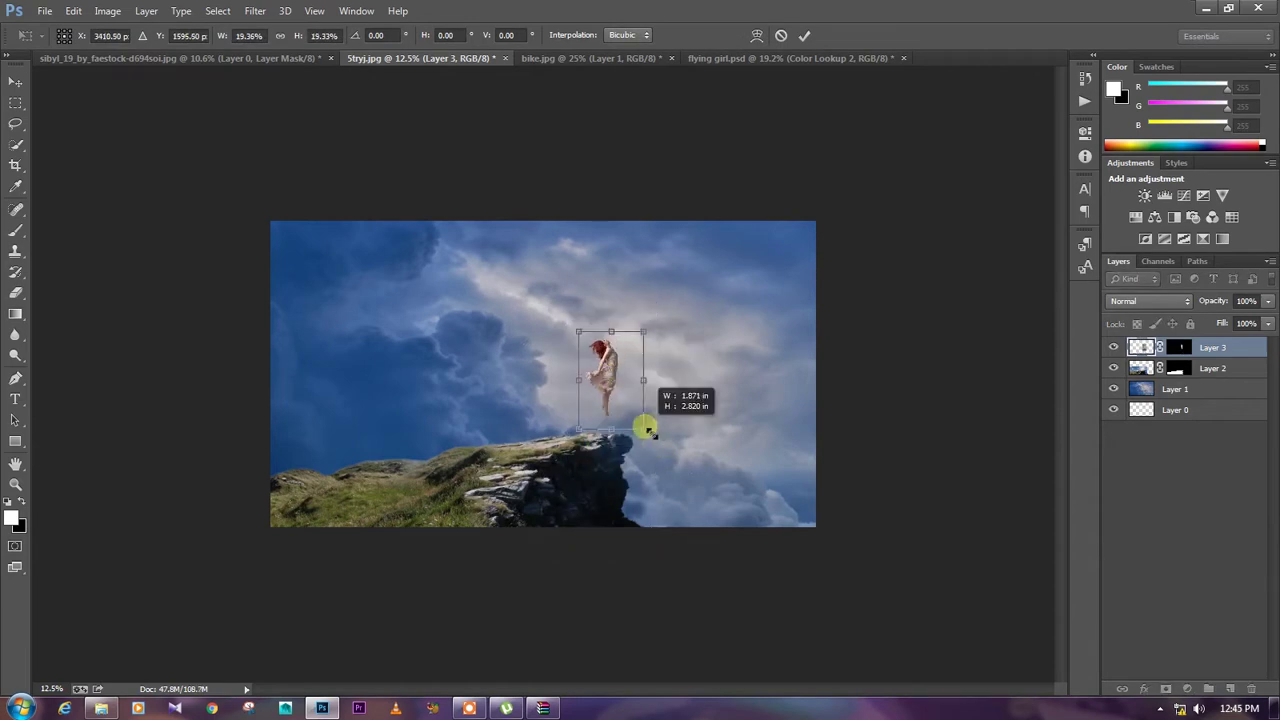
drag(600, 357, 602, 372)
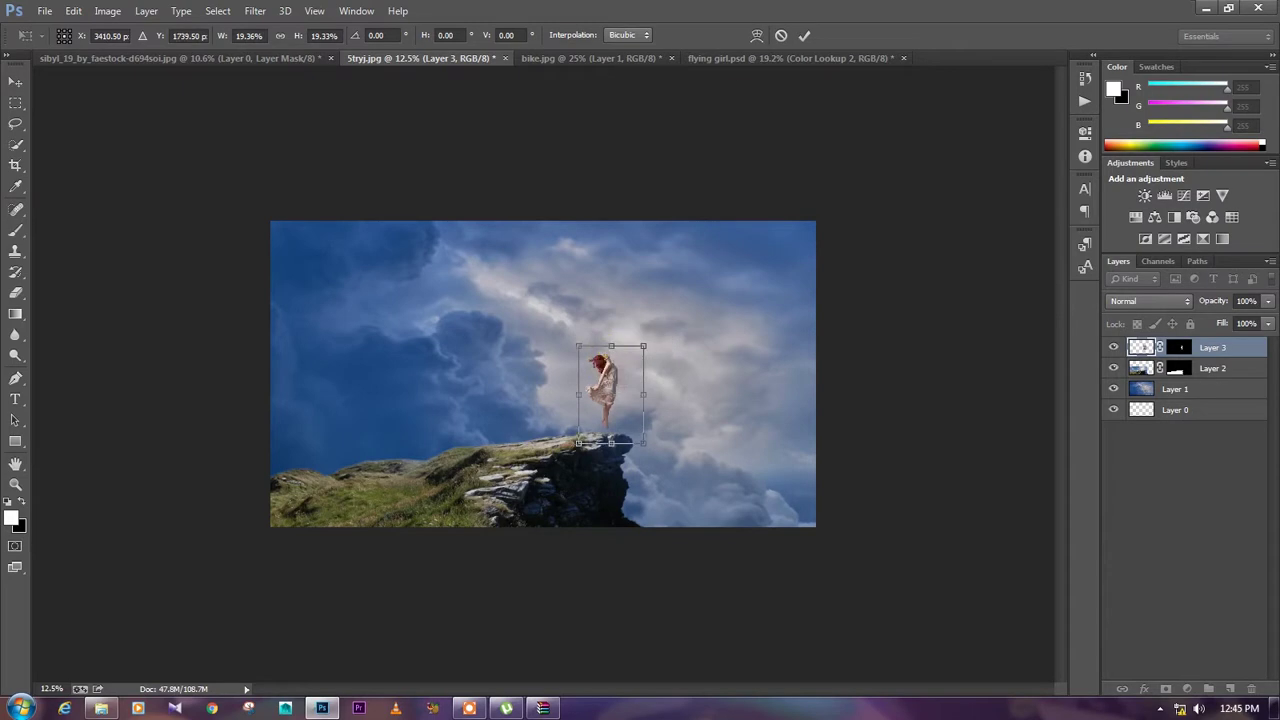
click(804, 36)
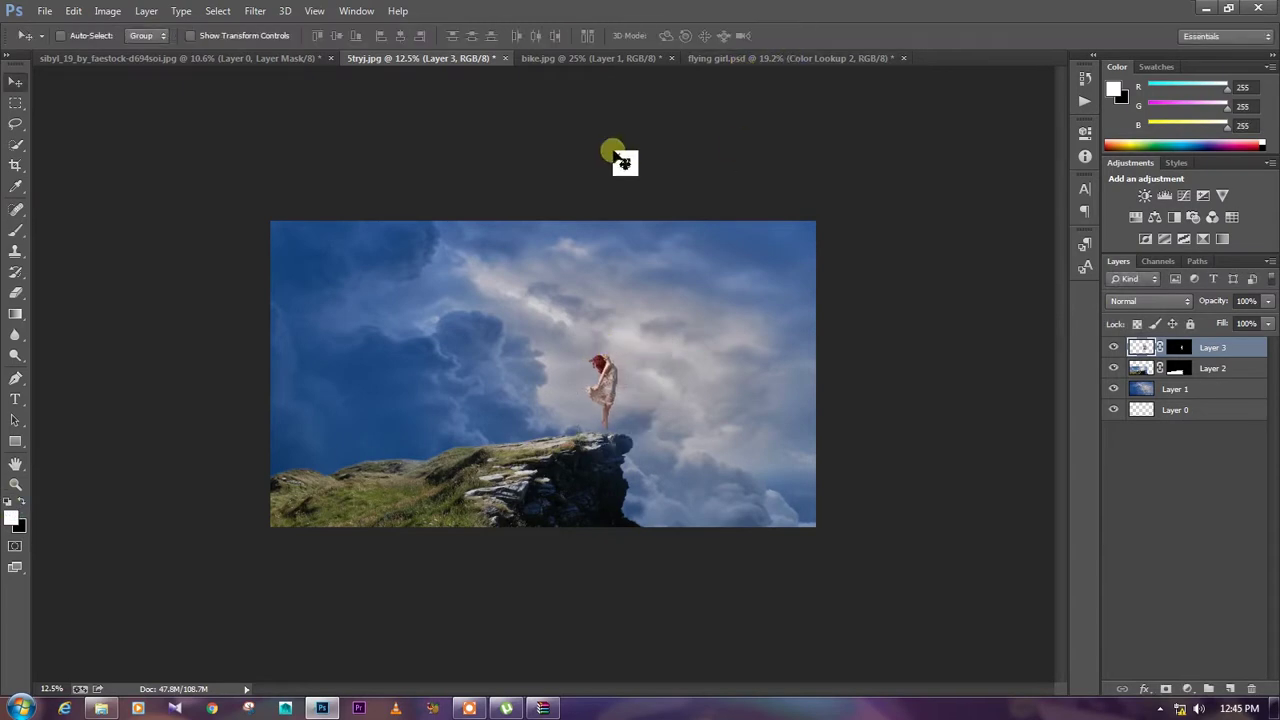
click(15, 484)
drag(685, 386, 724, 420)
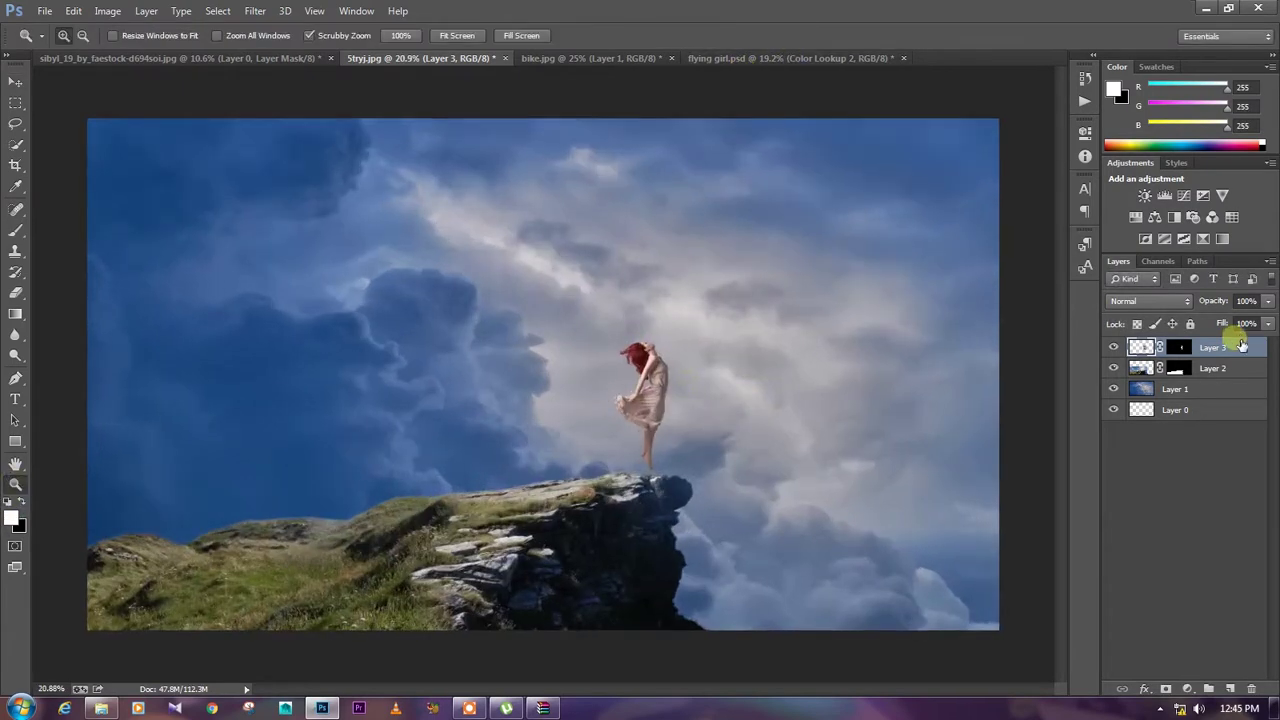
- Nudge the cliff layer about 34 px left and slightly down
click(1236, 371)
click(14, 78)
key(shift+Left)
key(shift+Left)
key(shift+Left)
key(shift+Left)
key(shift+Left)
key(shift+Left)
key(shift+Left)
key(shift+Left)
key(shift+Left)
key(shift+Left)
key(shift+Left)
key(shift+Left)
key(shift+Down)
key(shift+Down)
key(shift+Down)
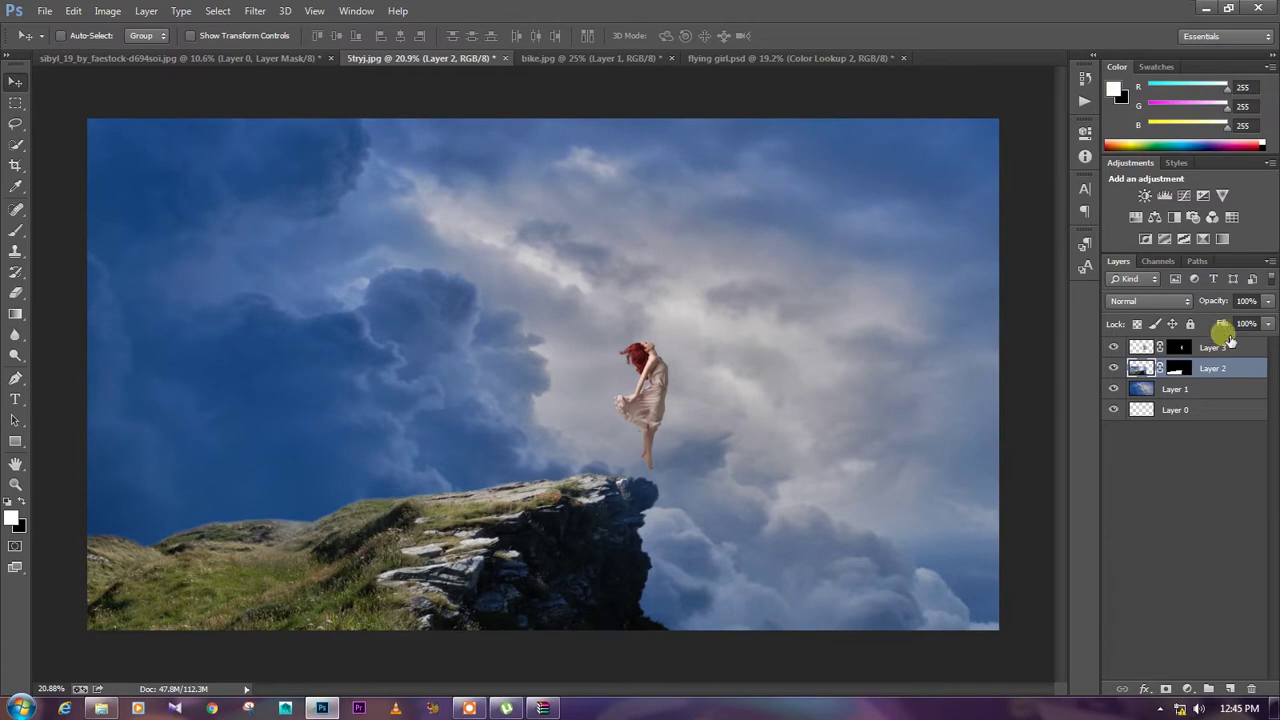
- Move the dancer about 90 px left and shift the cloud background
click(1229, 352)
mouse_move(694, 426)
mouse_down()
mouse_move(587, 405)
mouse_move(603, 406)
mouse_up()
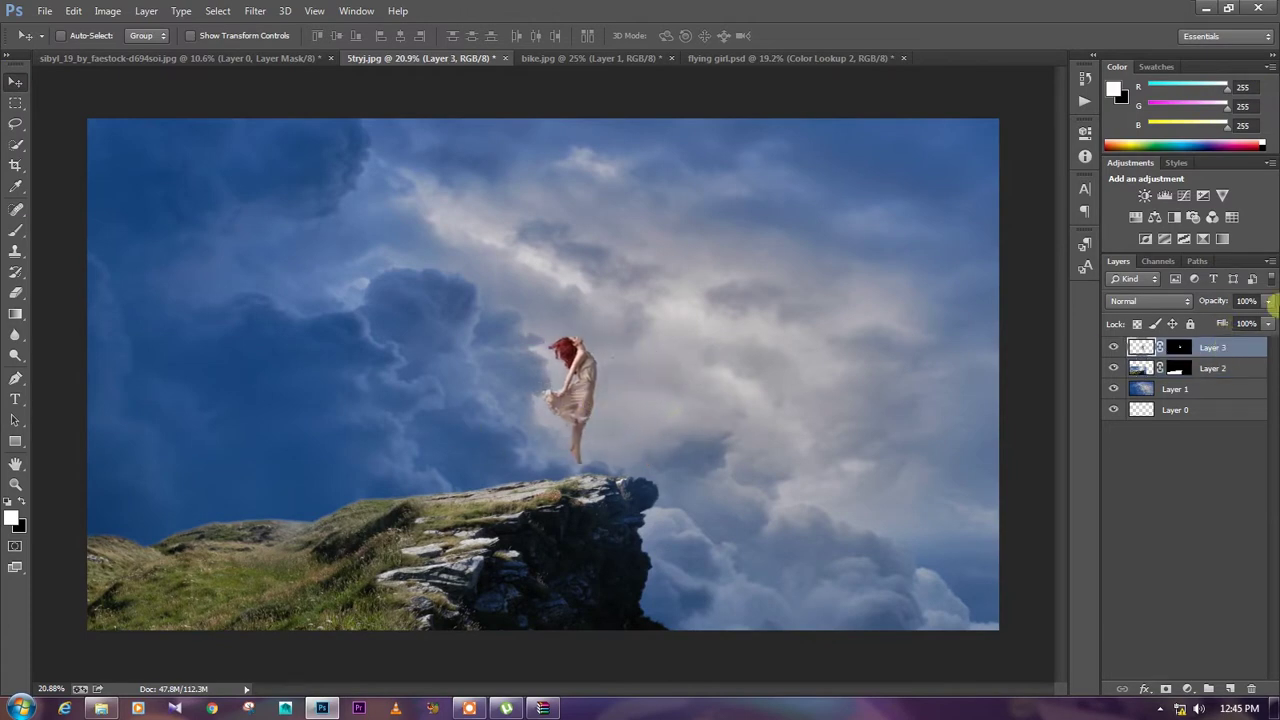
click(1236, 395)
mouse_move(480, 425)
mouse_down()
mouse_move(466, 393)
mouse_move(480, 386)
mouse_up()
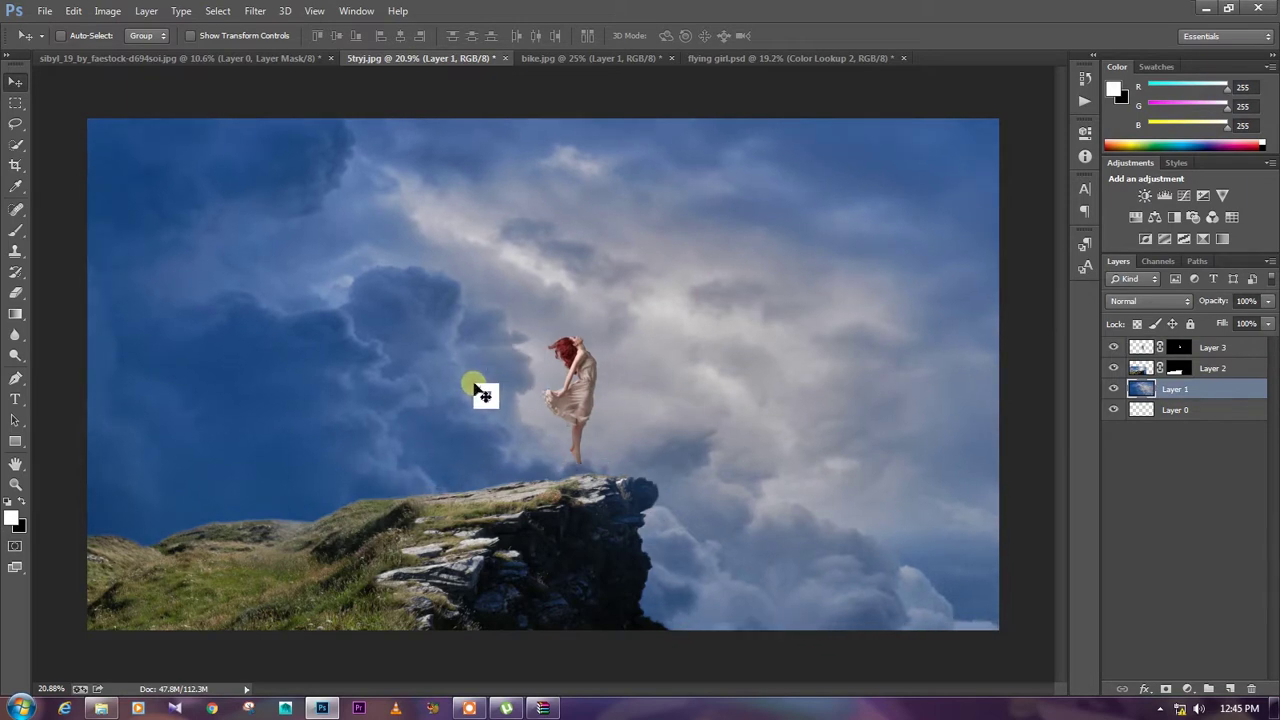
- Shrink the dancer slightly, tilt her about -3.2°, and settle her on the cliff edge
click(1237, 347)
key(ctrl+t)
drag(643, 485, 634, 476)
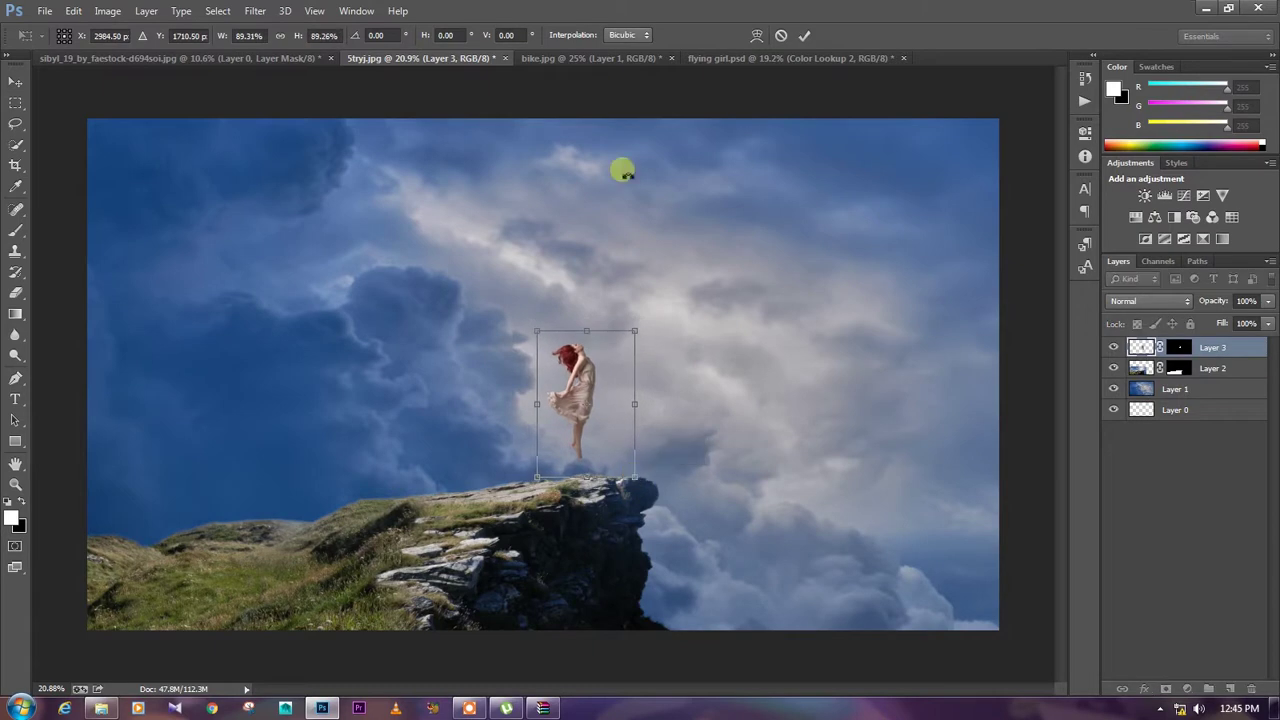
drag(708, 497, 719, 494)
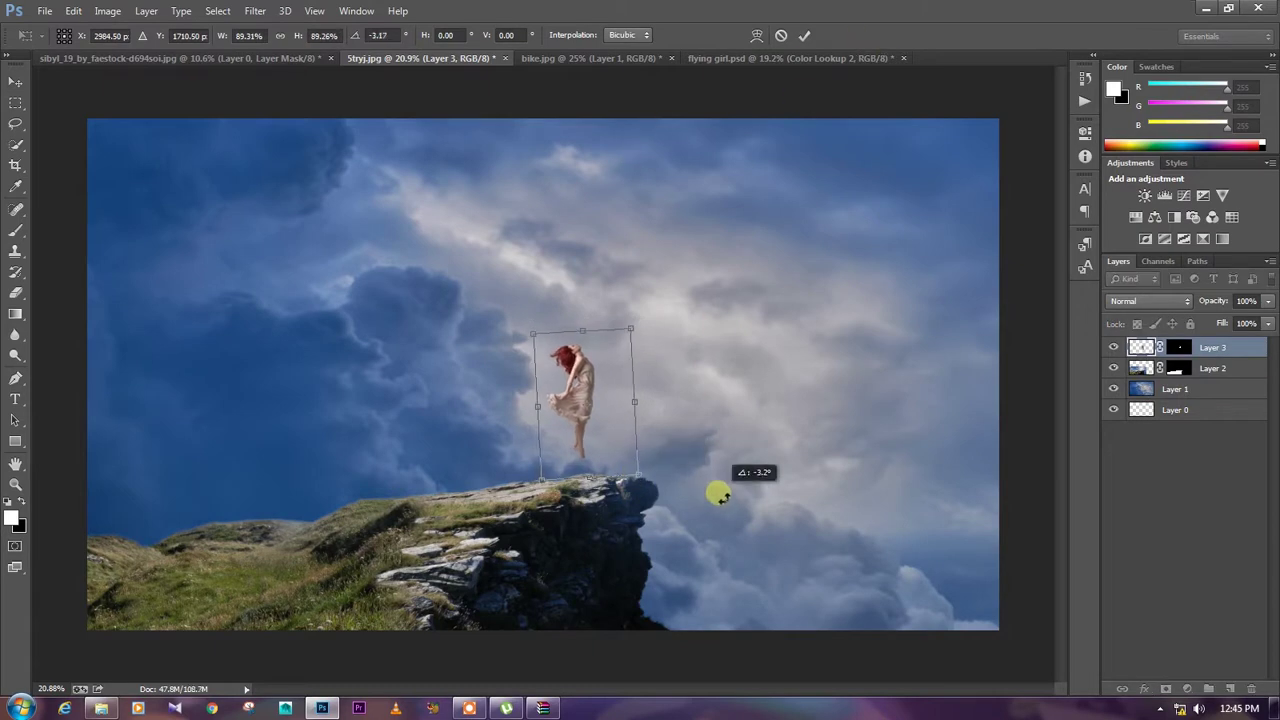
click(804, 35)
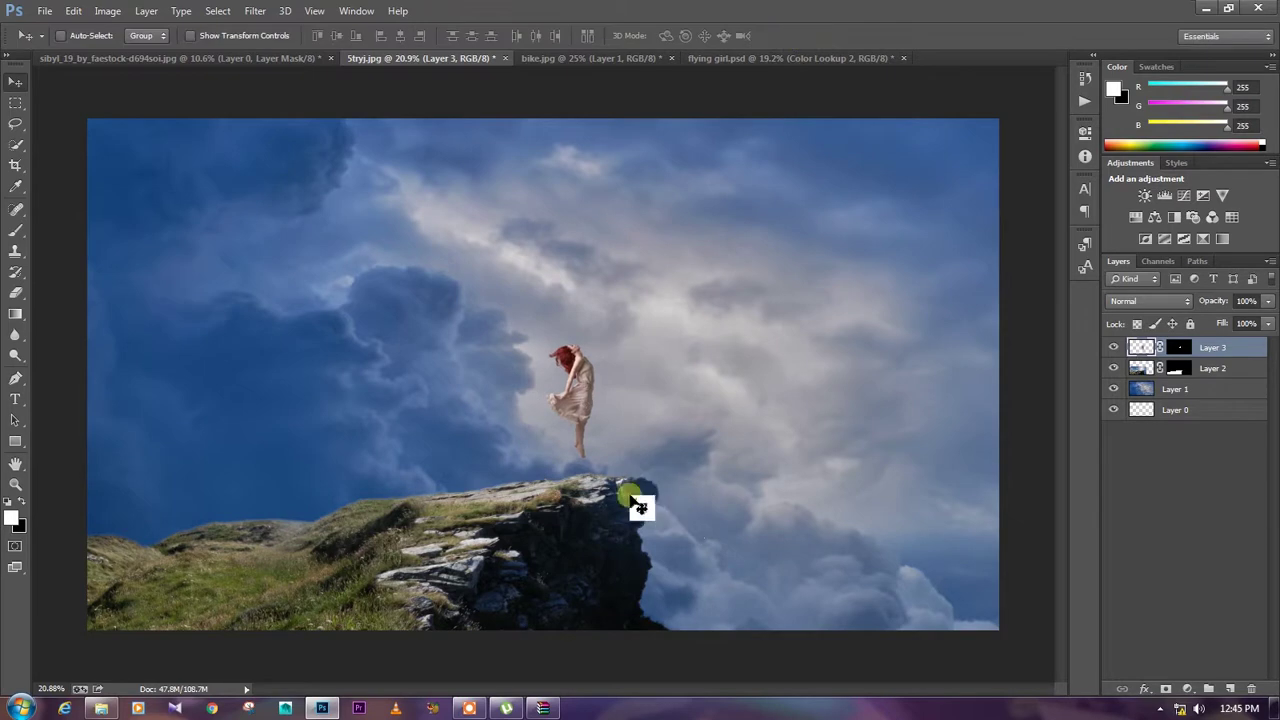
drag(584, 420, 580, 426)
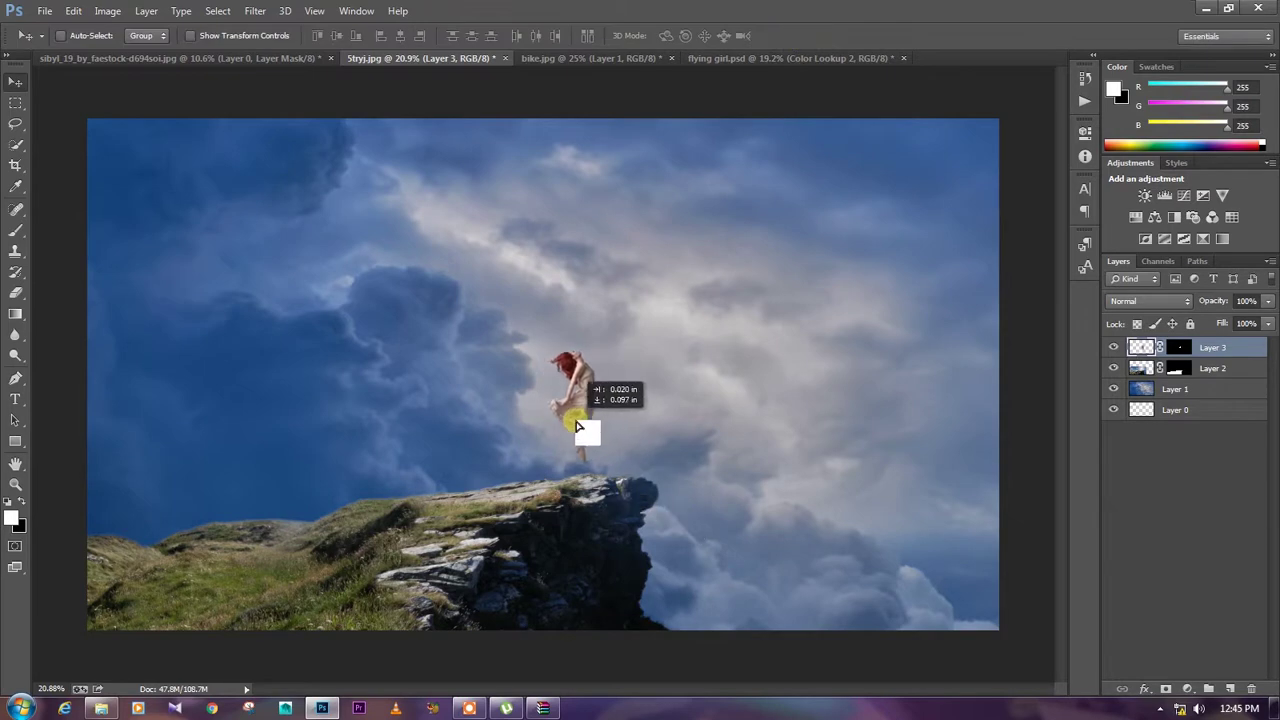
click(15, 484)
mouse_move(729, 406)
mouse_down()
mouse_move(686, 388)
mouse_move(712, 384)
mouse_up()
- Clip a Brightness/Contrast layer to the cloud Layer 1 at brightness -10, contrast 45
click(1190, 395)
click(1187, 689)
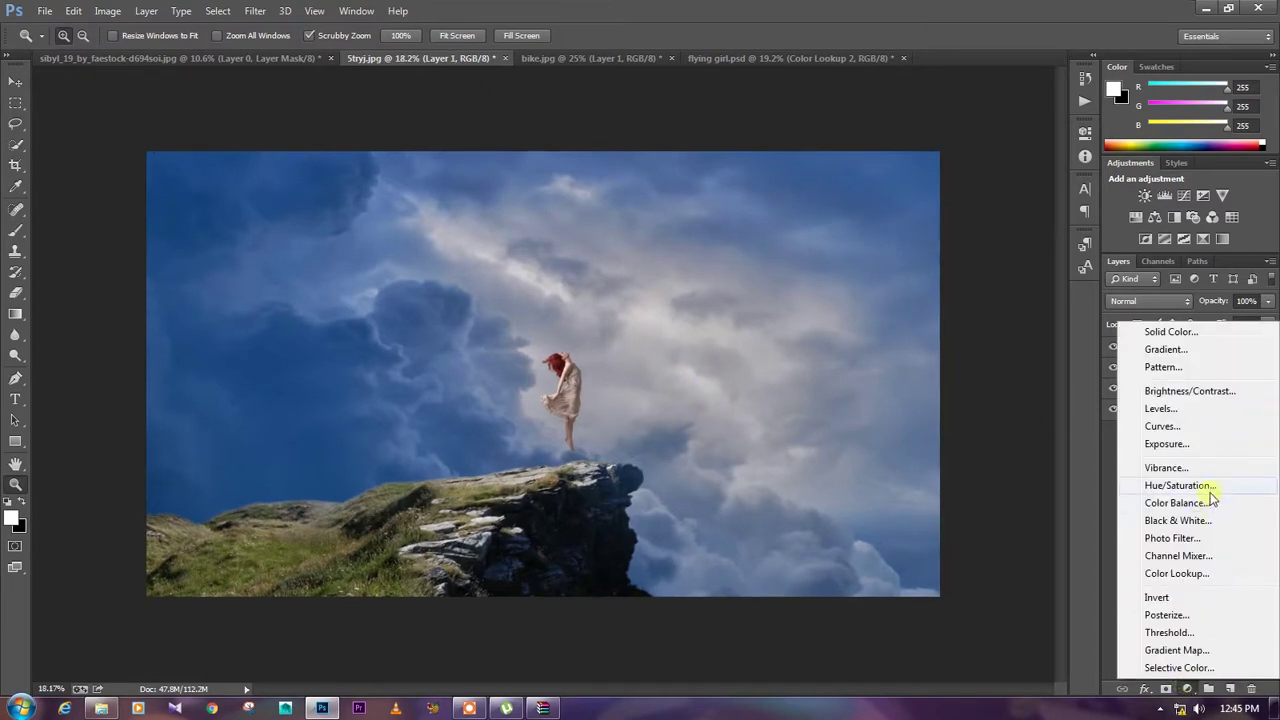
click(1187, 391)
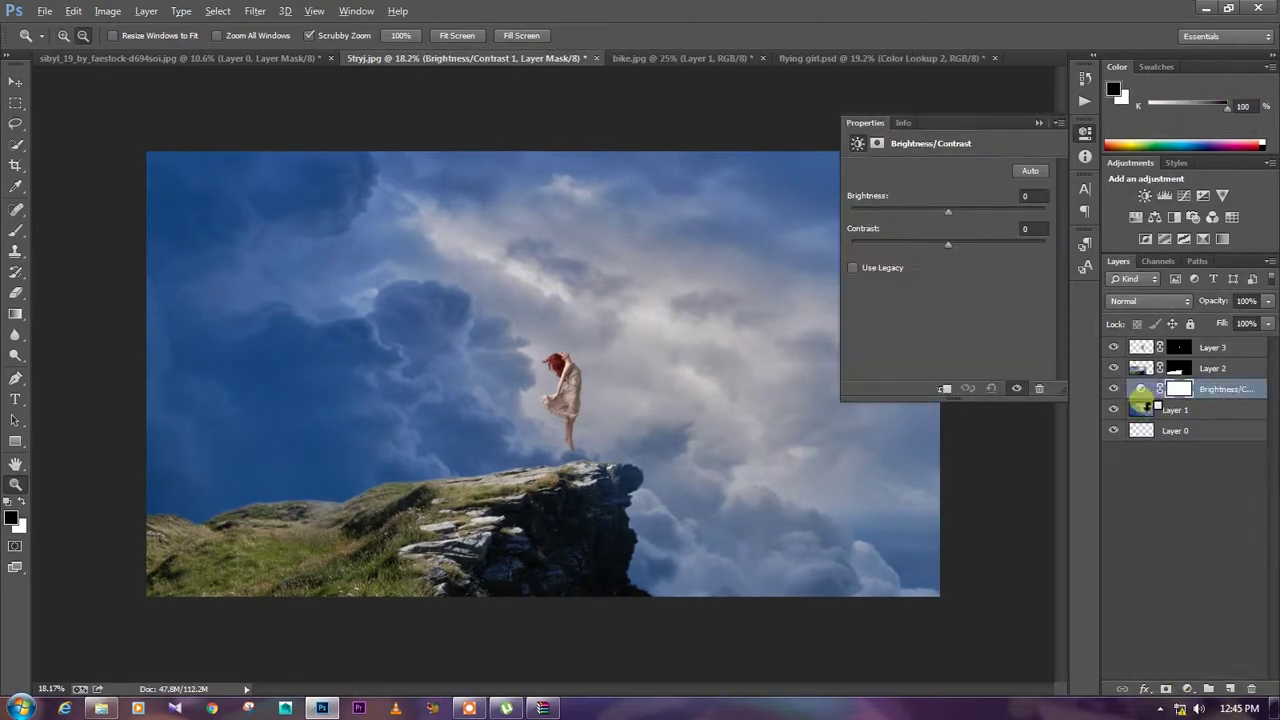
alt+click(1145, 401)
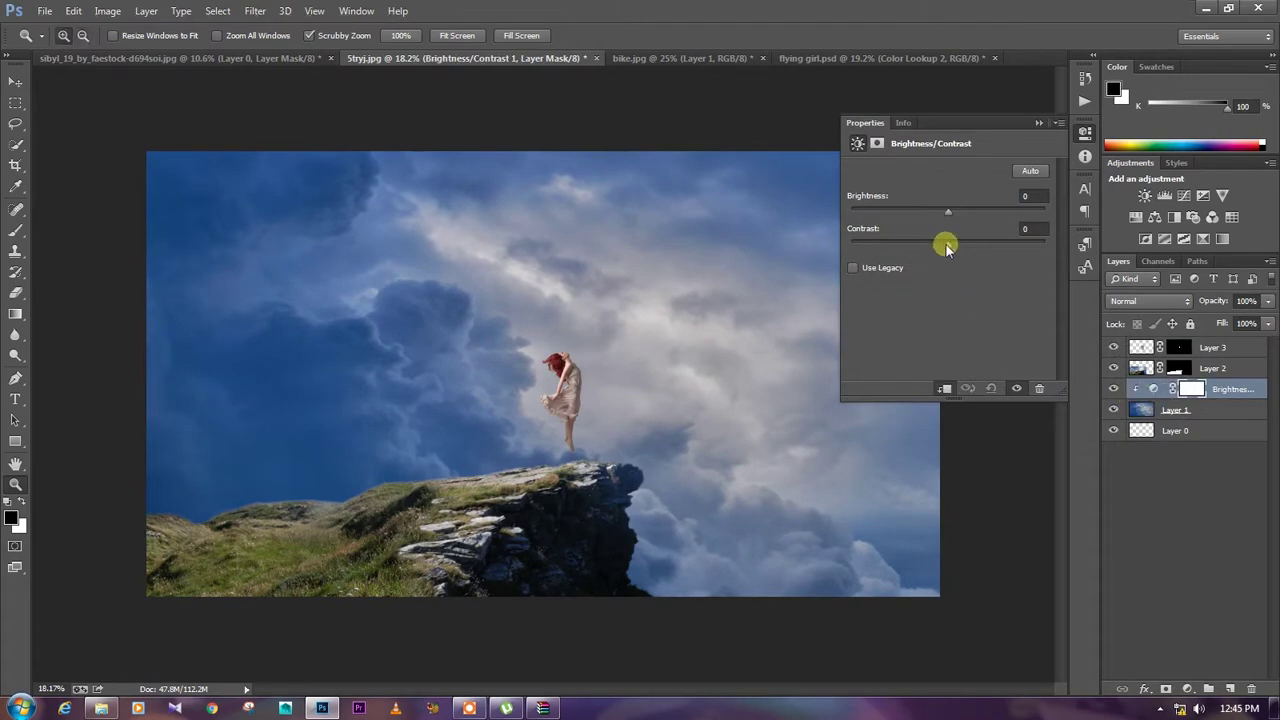
mouse_move(948, 209)
mouse_down()
mouse_move(931, 210)
mouse_move(942, 215)
mouse_up()
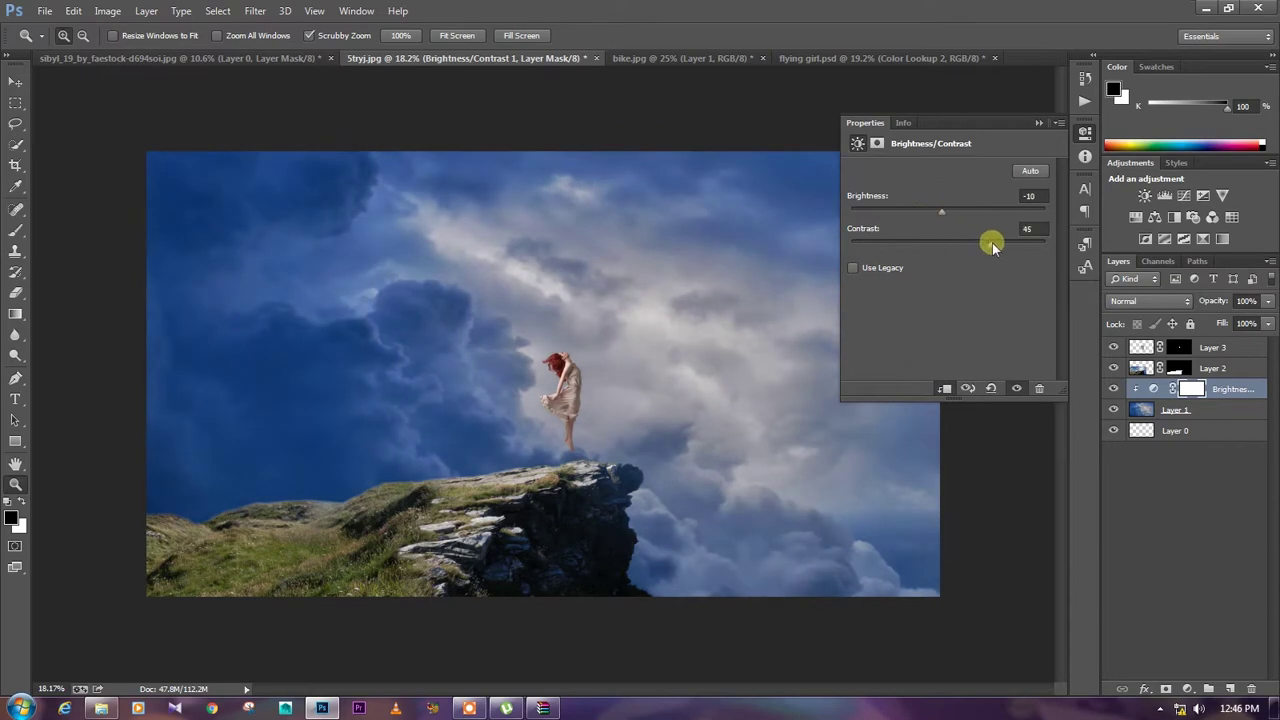
click(1038, 122)
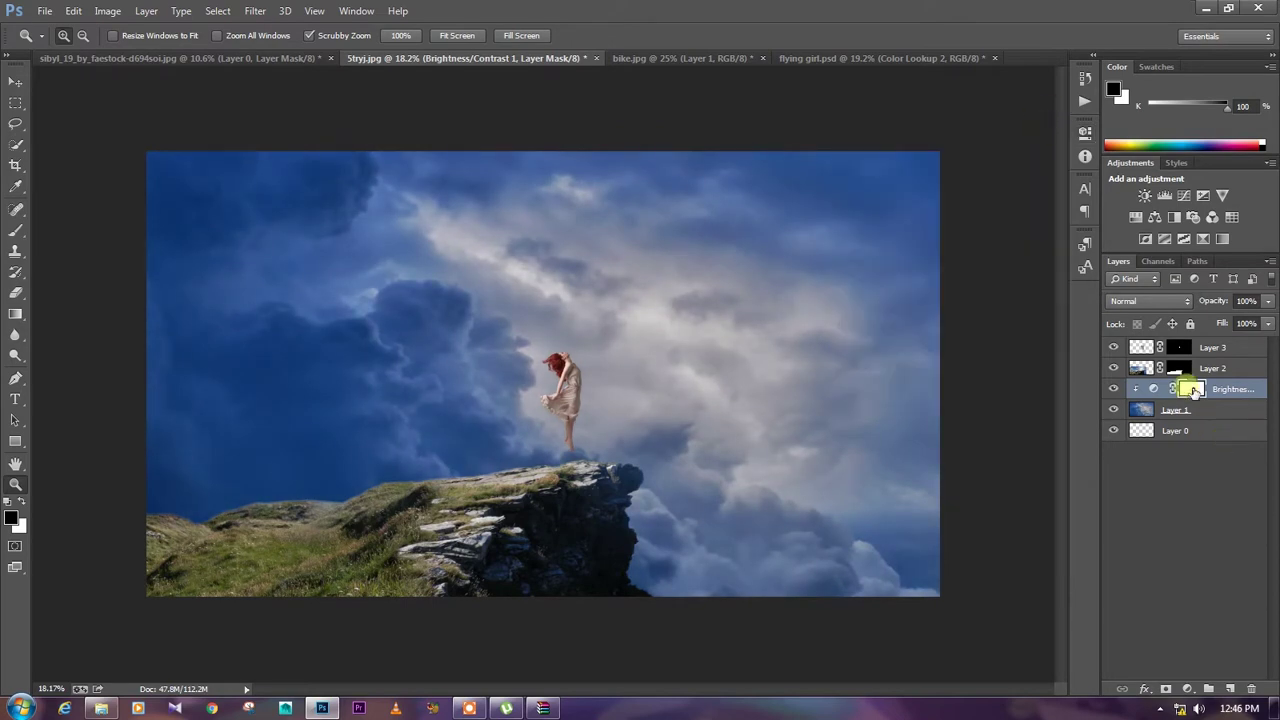
- Select a large soft round brush
click(24, 229)
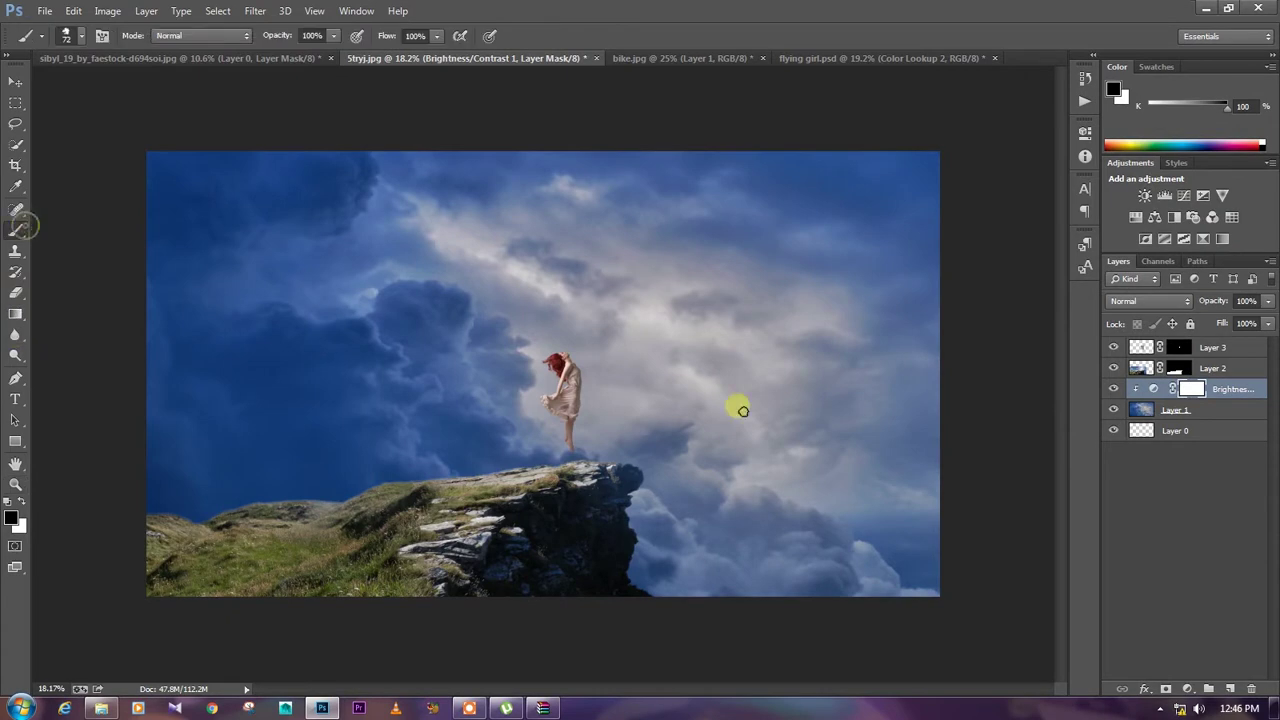
right_click(551, 354)
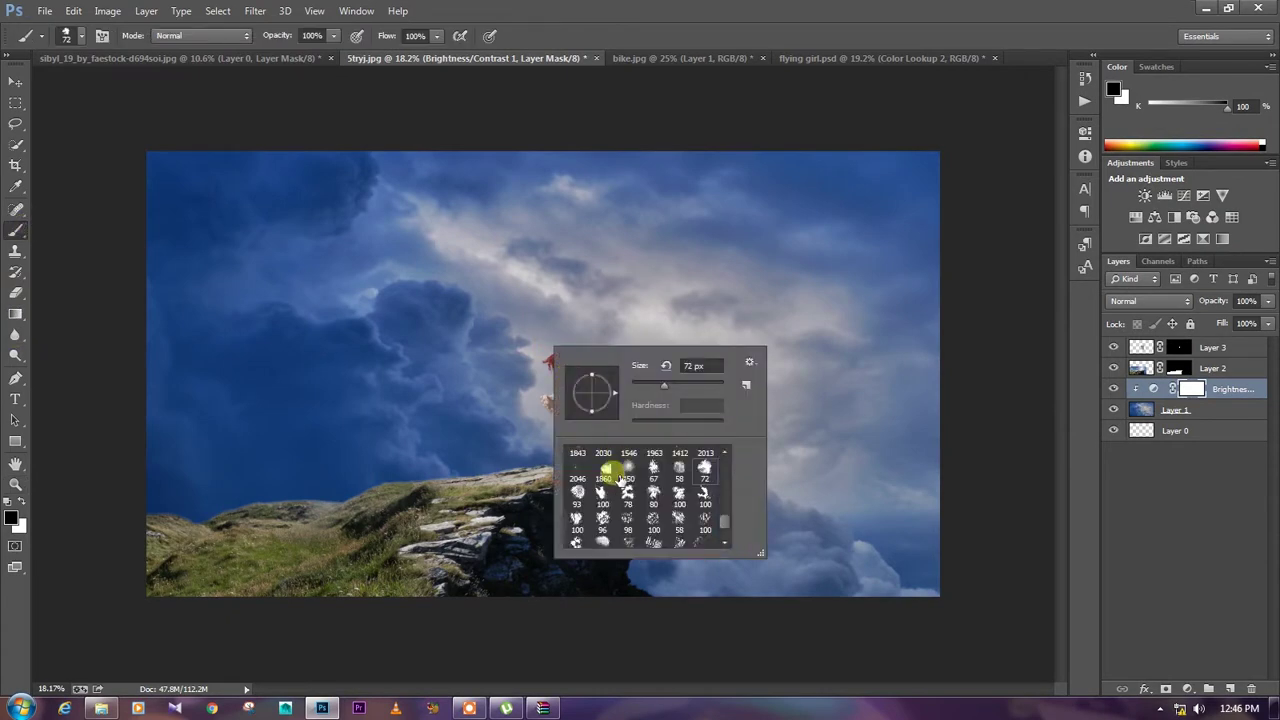
scroll(622, 480, up, 5)
scroll(645, 480, up, 5)
scroll(645, 485, up, 5)
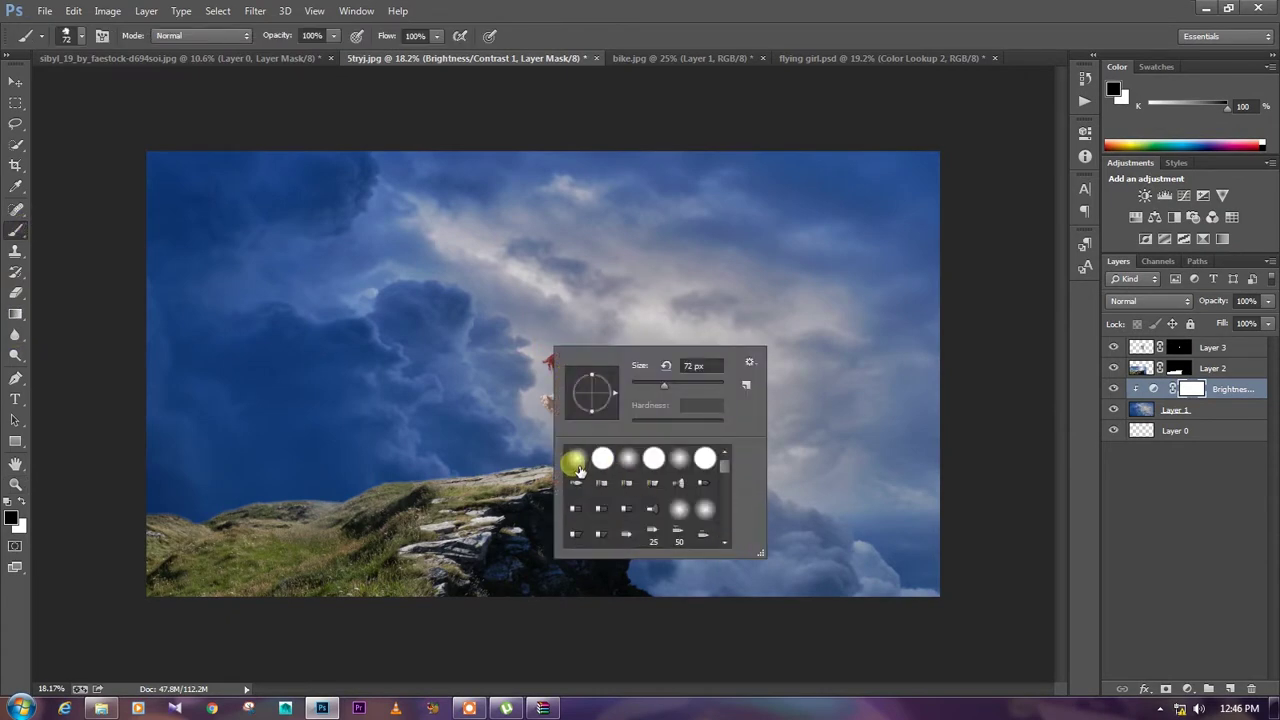
click(512, 297)
key(bracketright)
key(bracketright)
key(bracketright)
right_click(536, 311)
key(Escape)
- Paint black on the adjustment mask over the bright clouds around the girl, then compare
drag(600, 369, 643, 429)
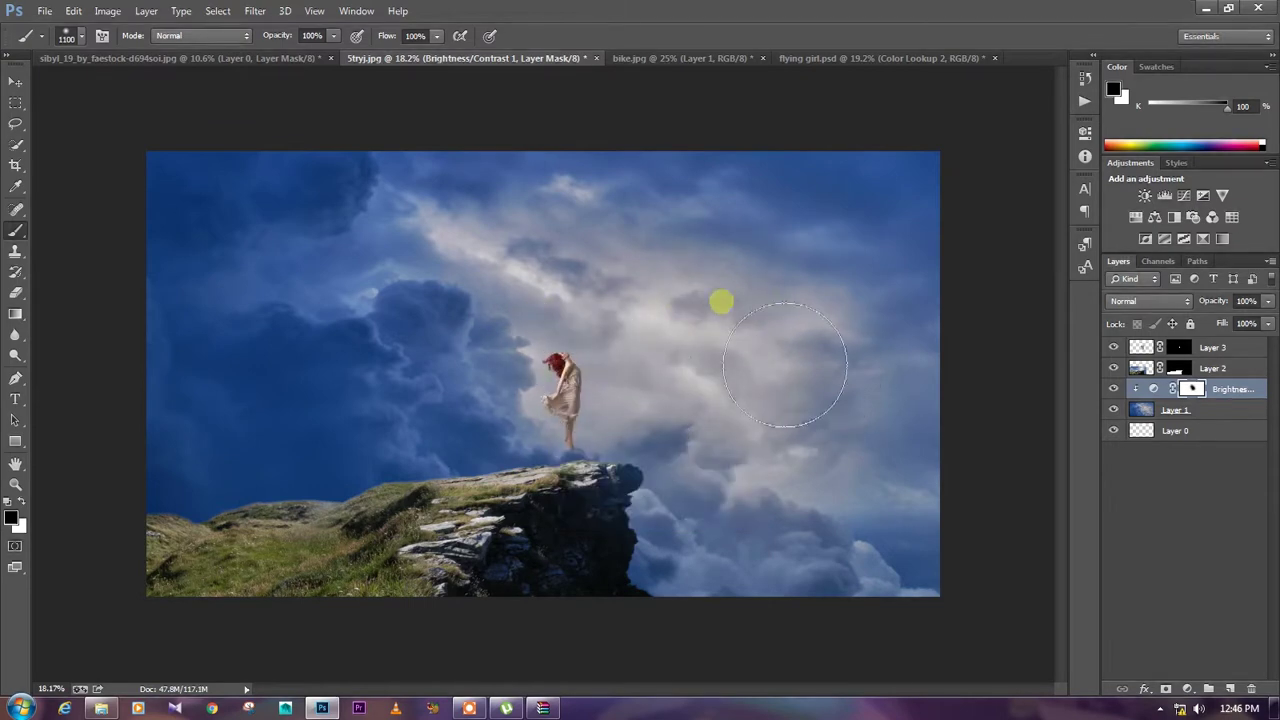
mouse_move(857, 486)
mouse_down()
mouse_move(514, 314)
mouse_move(692, 424)
mouse_move(594, 371)
mouse_move(537, 309)
mouse_move(409, 326)
mouse_up()
mouse_move(523, 309)
mouse_down()
mouse_move(694, 357)
mouse_move(611, 383)
mouse_move(563, 363)
mouse_up()
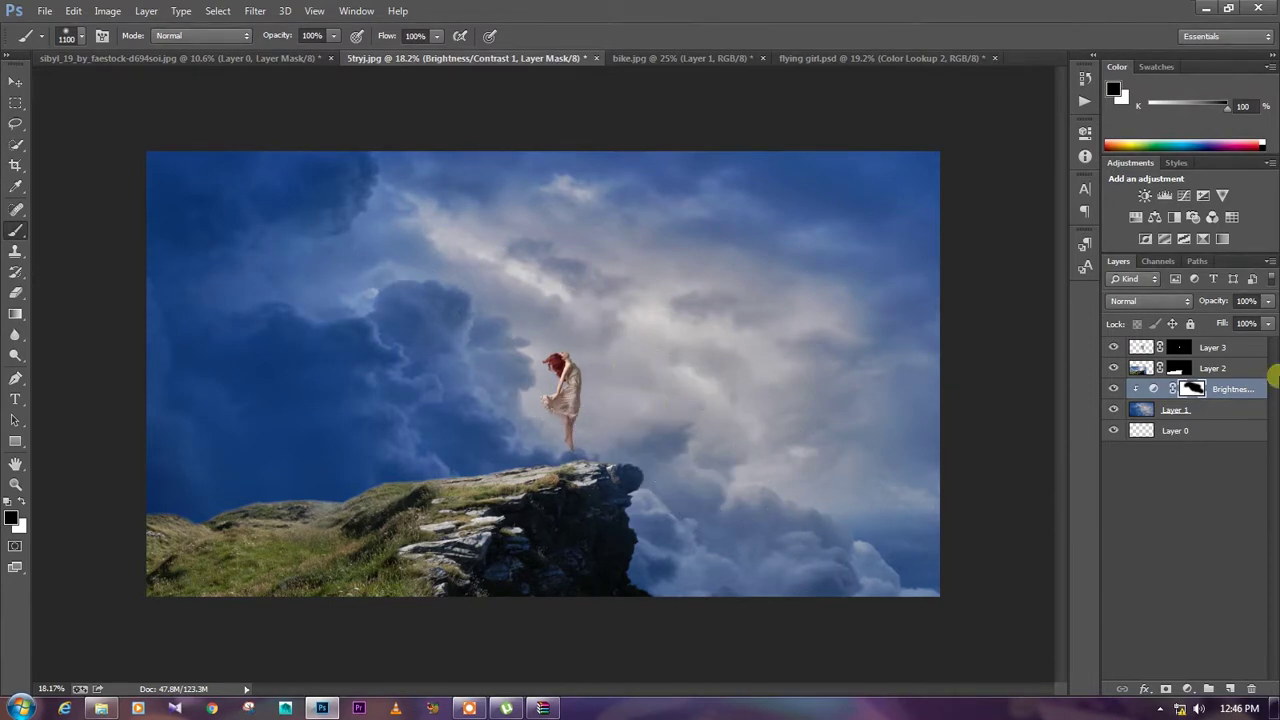
click(1115, 389)
- Clip a Hue/Saturation adjustment with saturation -9 onto the cloud Layer 1
click(1175, 414)
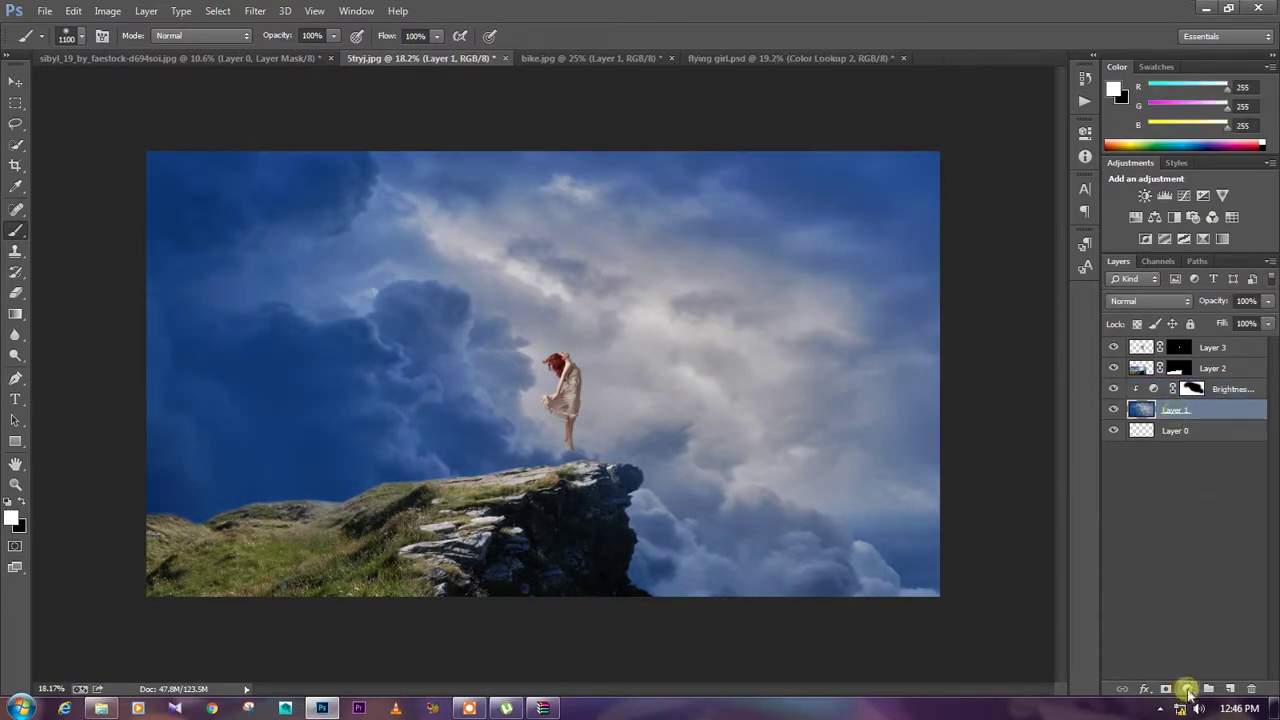
click(1187, 690)
click(1191, 496)
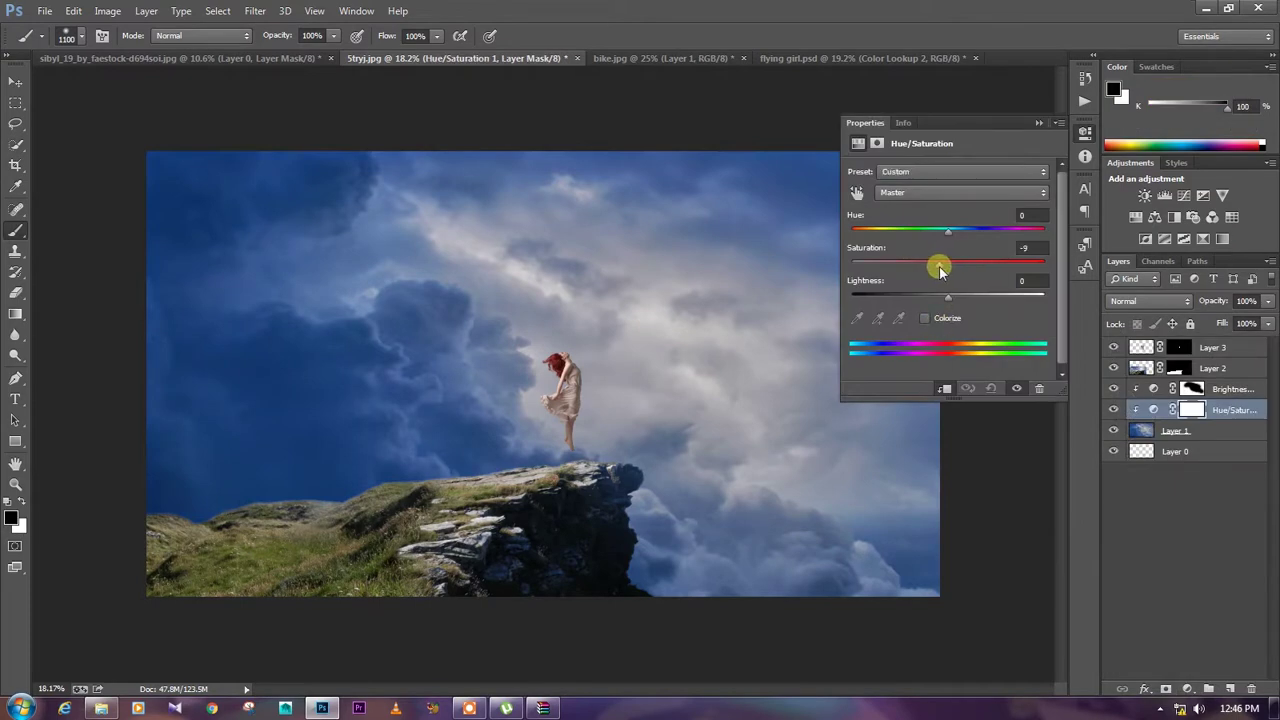
click(1037, 123)
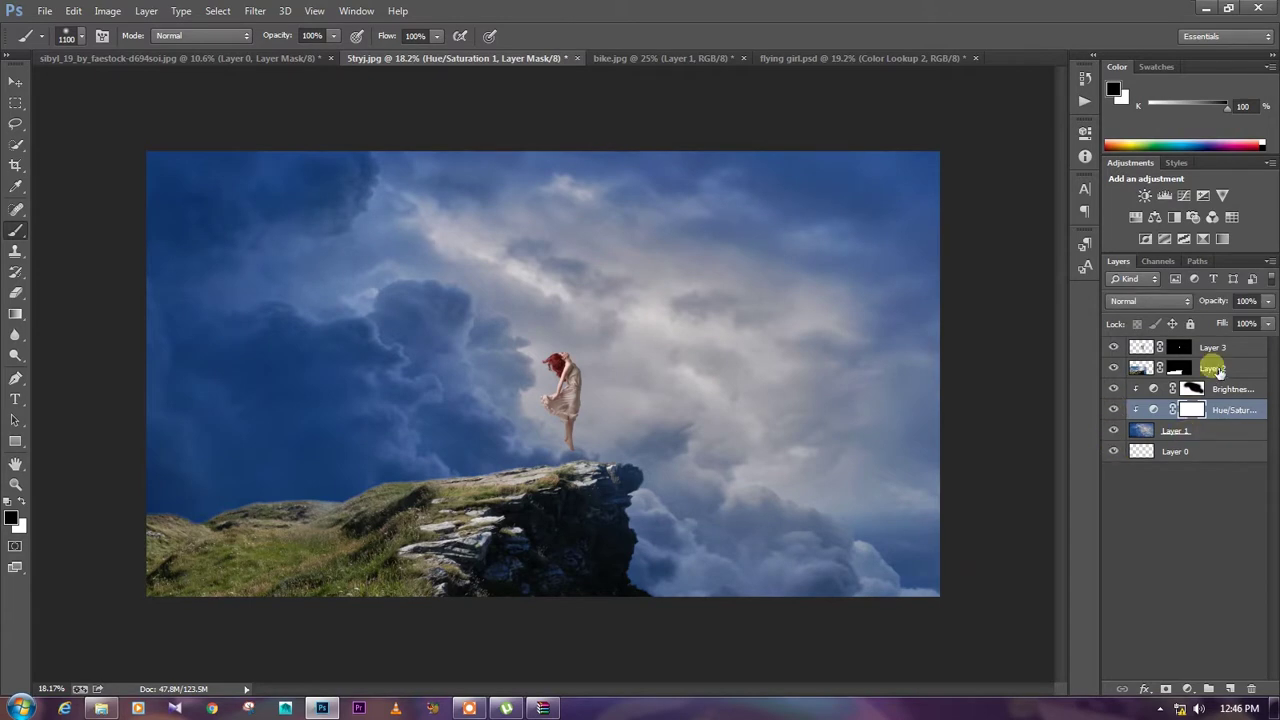
click(1185, 432)
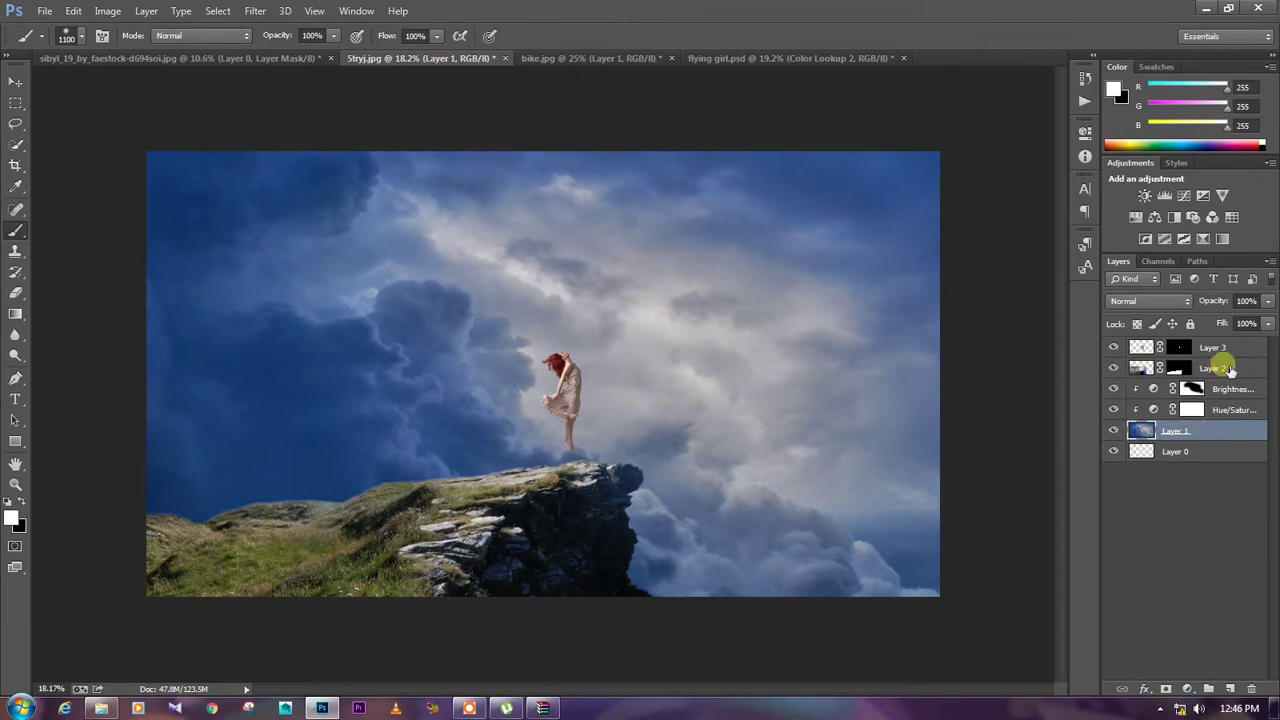
click(1229, 369)
- Add a Brightness/Contrast layer clipped to Layer 2 with brightness -56 and contrast 24
click(1188, 689)
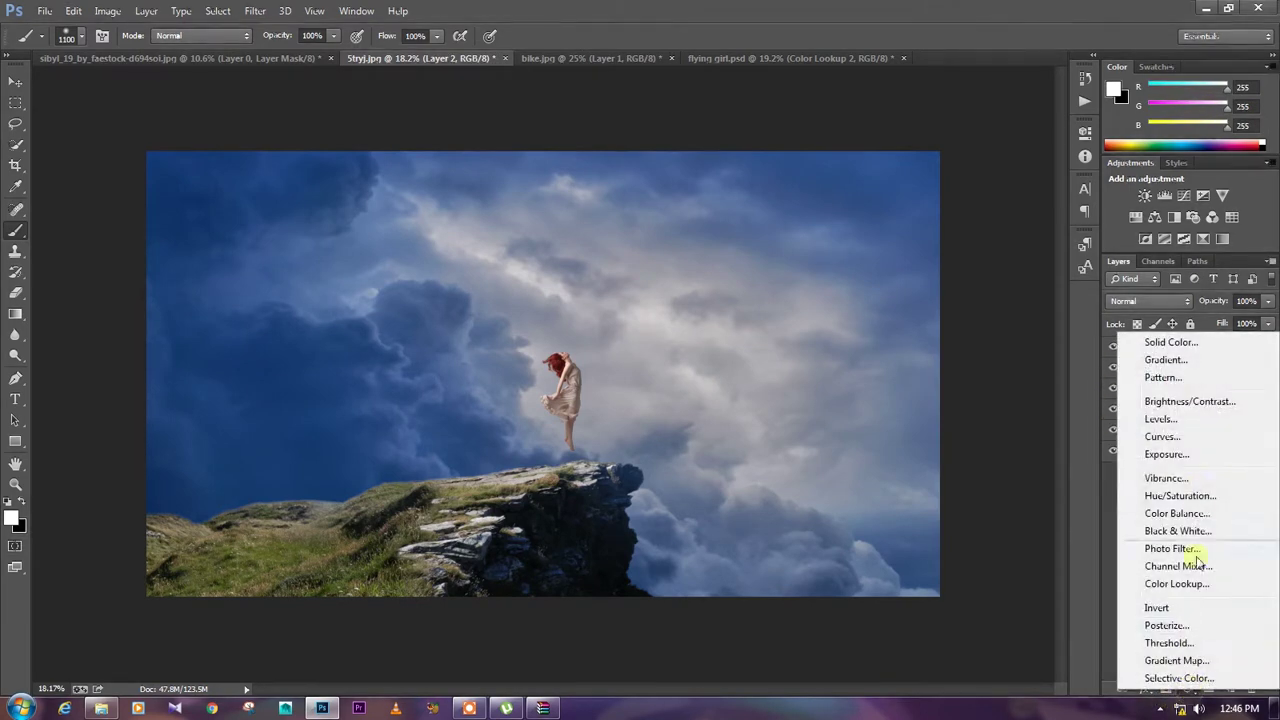
click(1186, 402)
drag(1188, 418, 1155, 372)
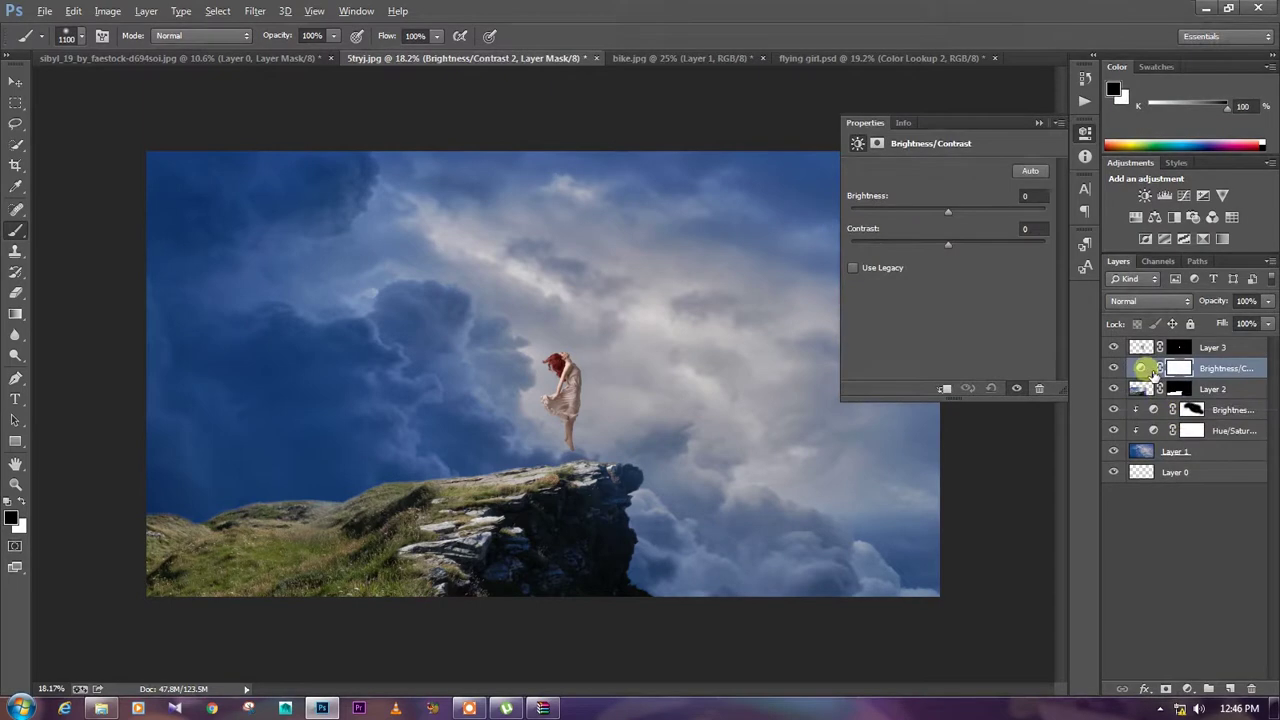
alt+click(1141, 372)
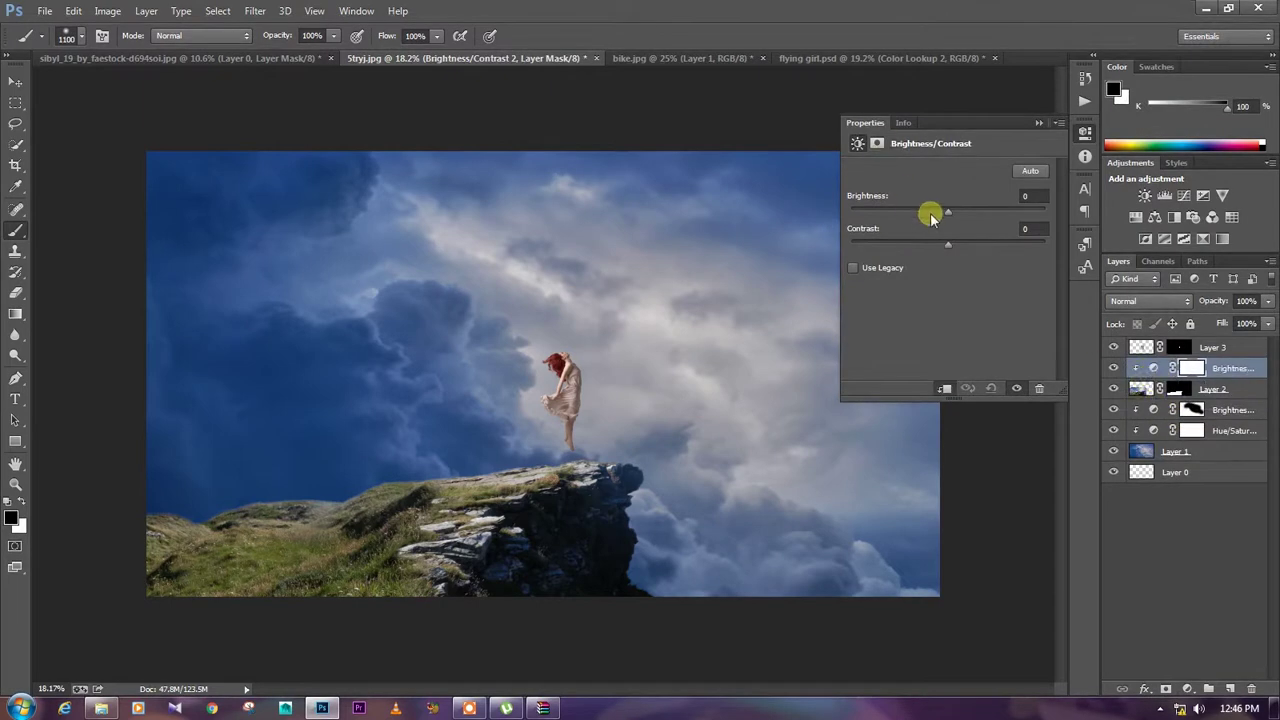
drag(948, 213, 910, 213)
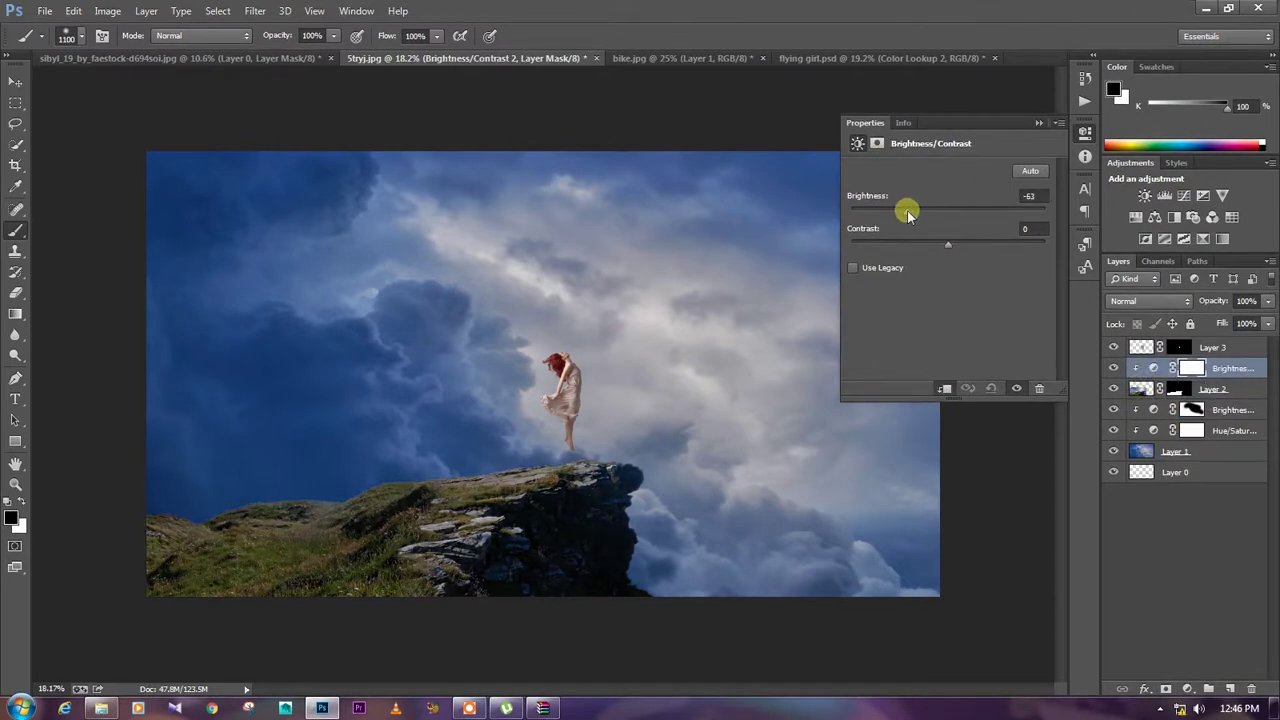
mouse_move(952, 252)
mouse_down()
mouse_move(994, 245)
mouse_move(971, 242)
mouse_up()
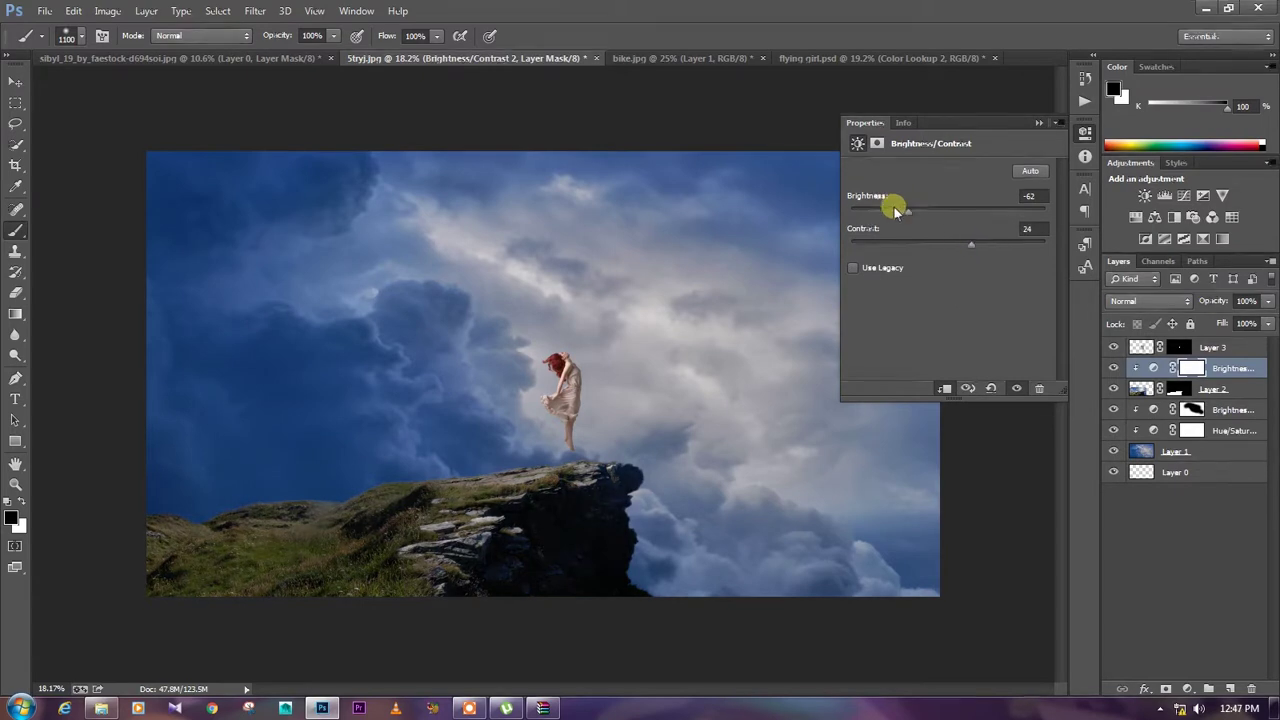
drag(908, 212, 922, 216)
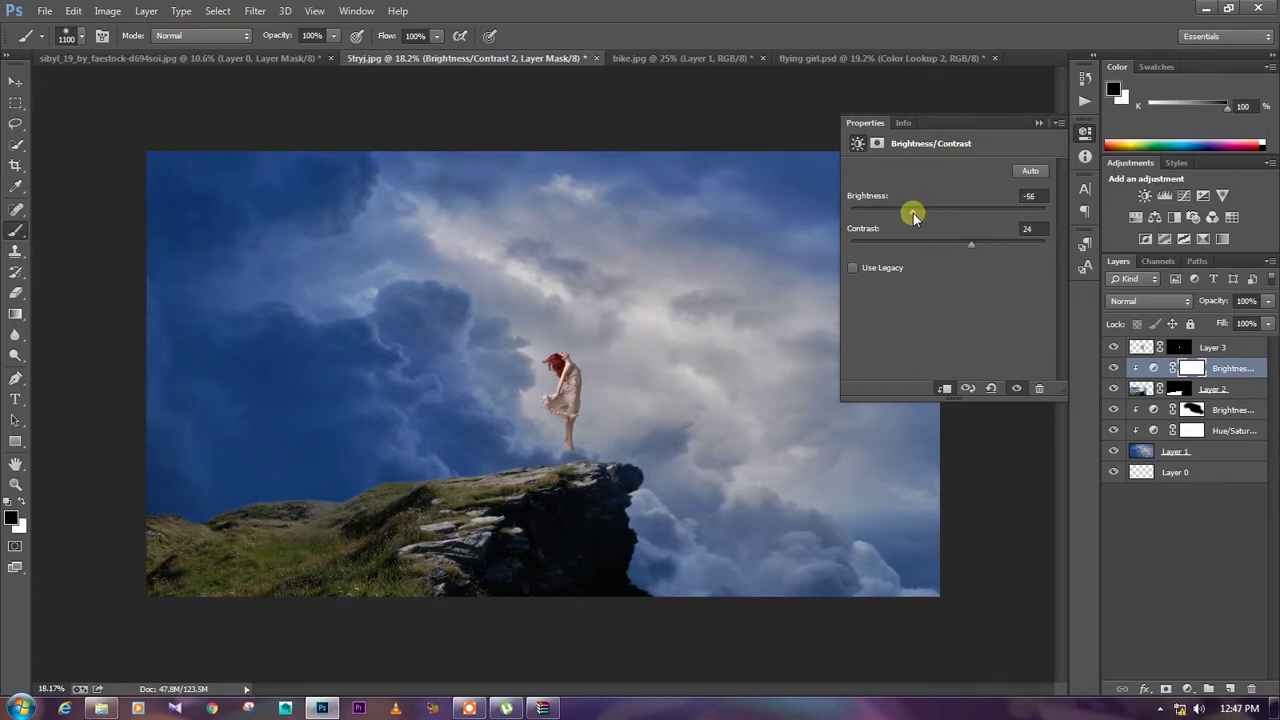
click(1038, 124)
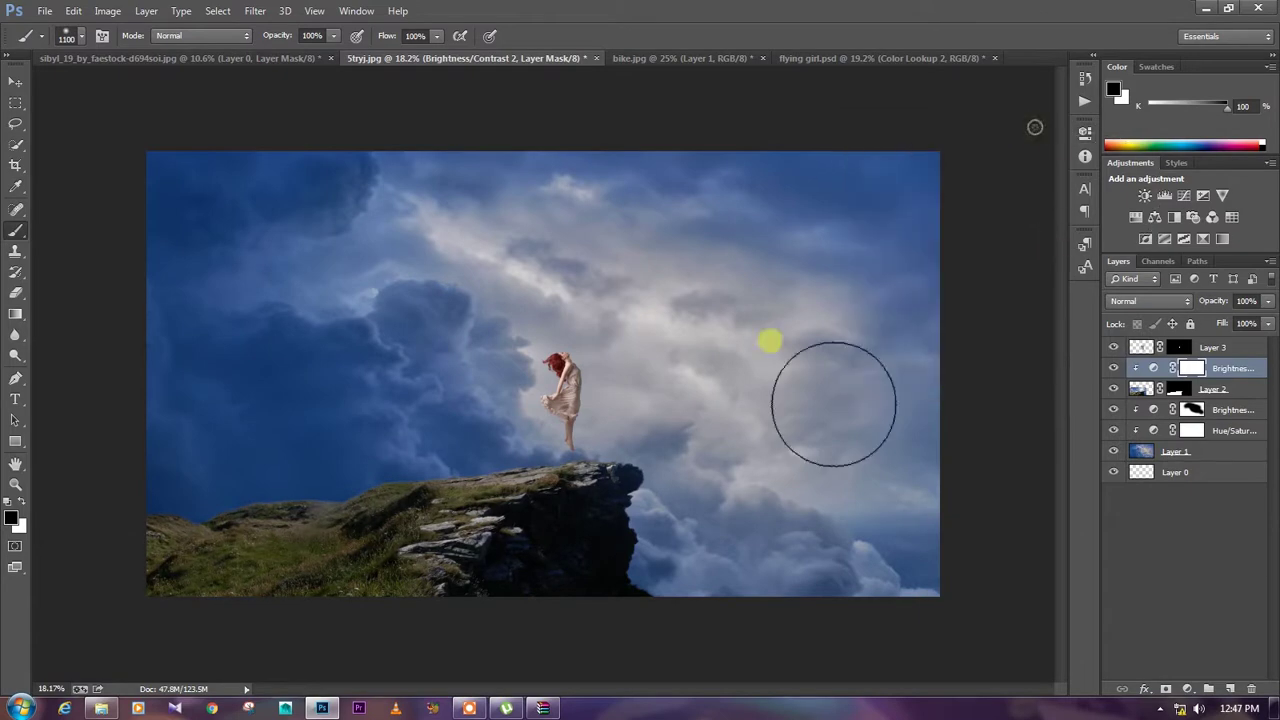
- With a smaller brush, paint the mask to restore brightness on the rocks along the cliff top
click(15, 485)
click(371, 580)
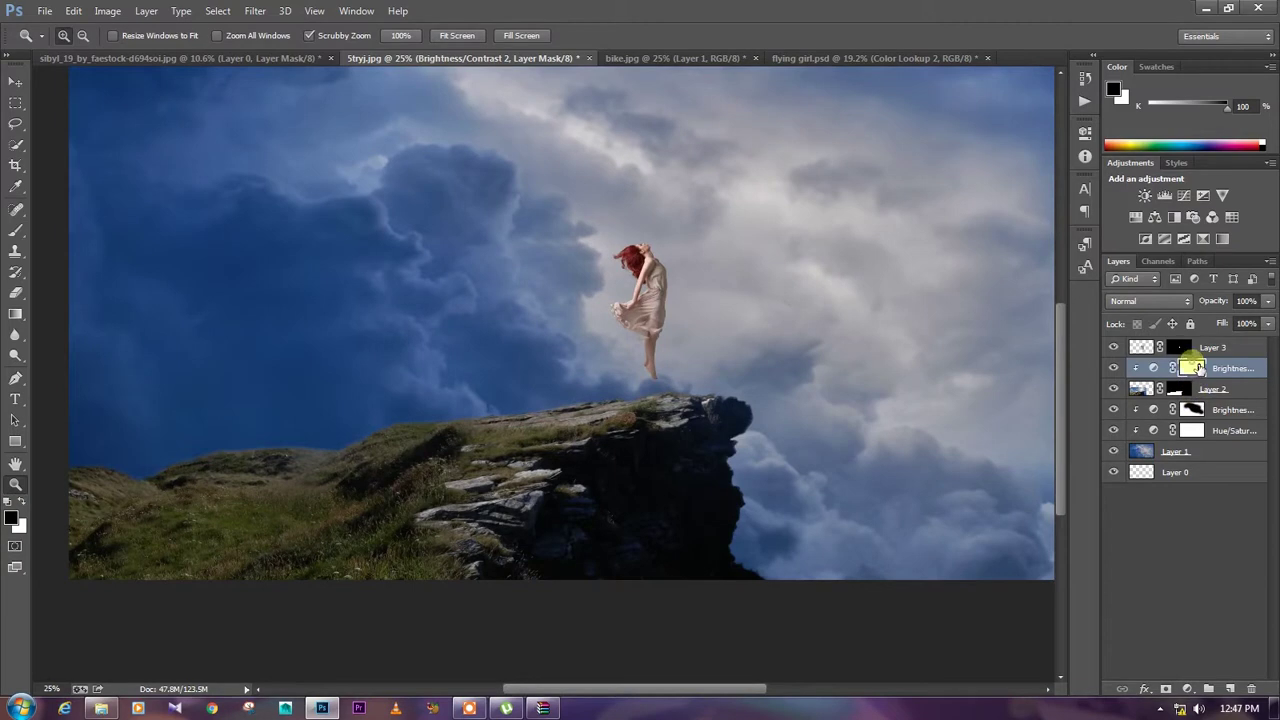
click(16, 230)
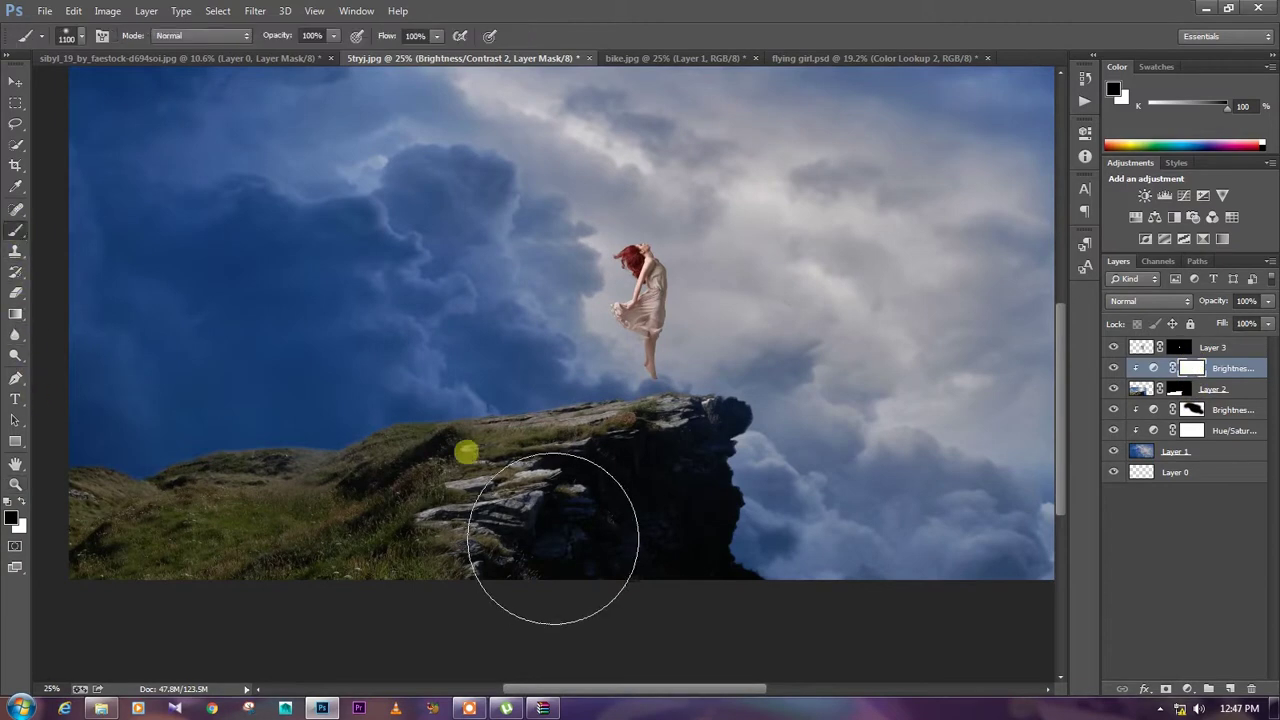
key(bracketleft)
key(bracketleft)
key(bracketleft)
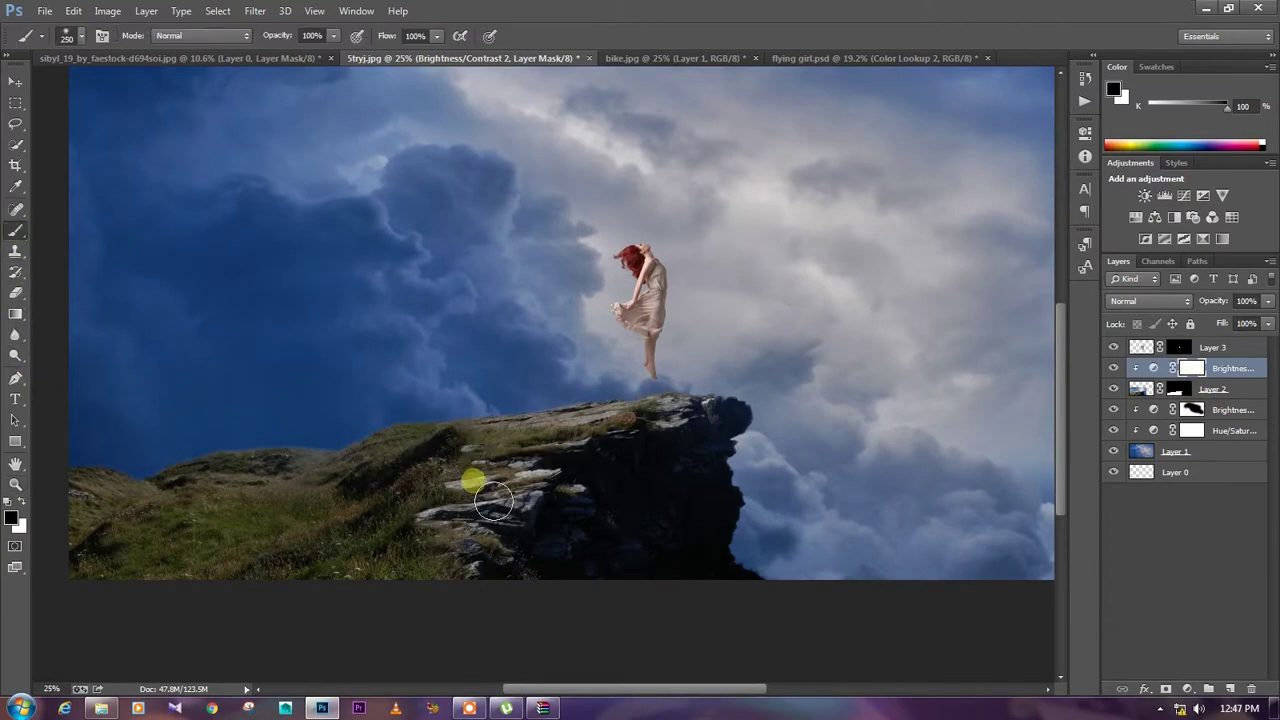
mouse_move(445, 521)
mouse_down()
mouse_move(431, 514)
mouse_move(503, 503)
mouse_move(494, 526)
mouse_move(540, 505)
mouse_up()
key(bracketleft)
key(bracketleft)
mouse_move(669, 404)
mouse_down()
mouse_move(543, 423)
mouse_move(686, 423)
mouse_move(703, 400)
mouse_move(583, 417)
mouse_up()
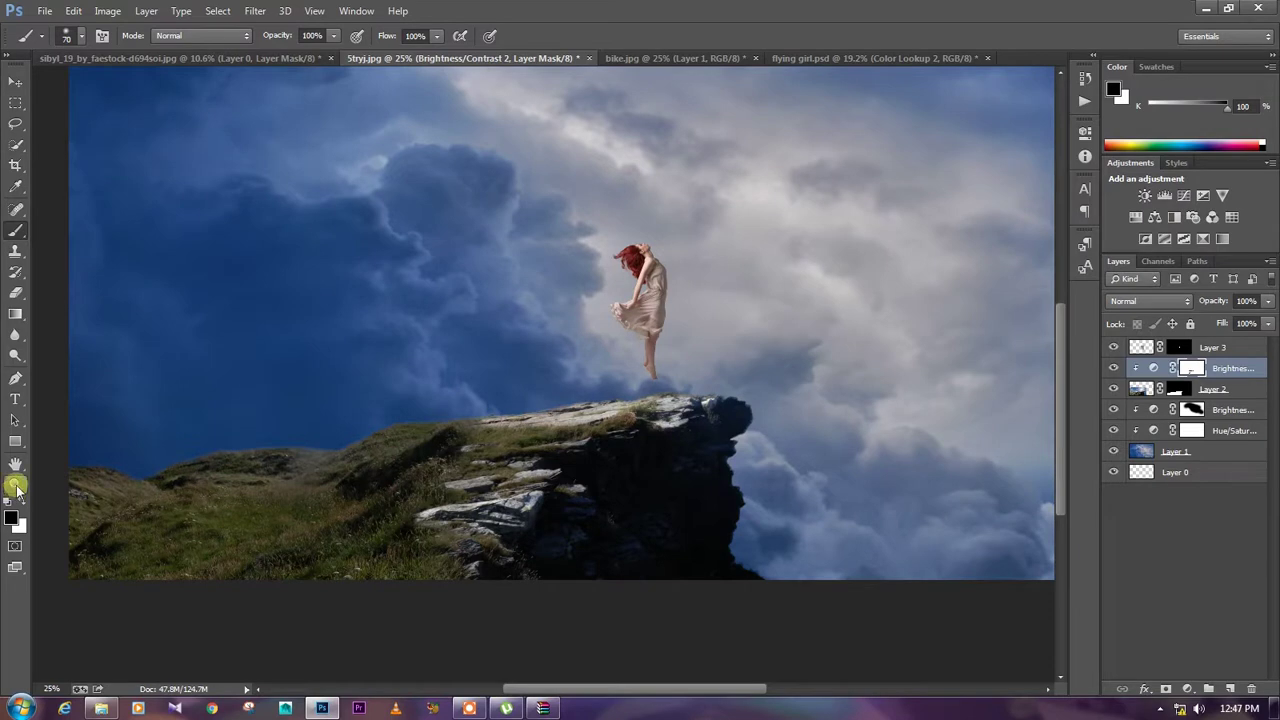
click(15, 485)
drag(649, 480, 594, 465)
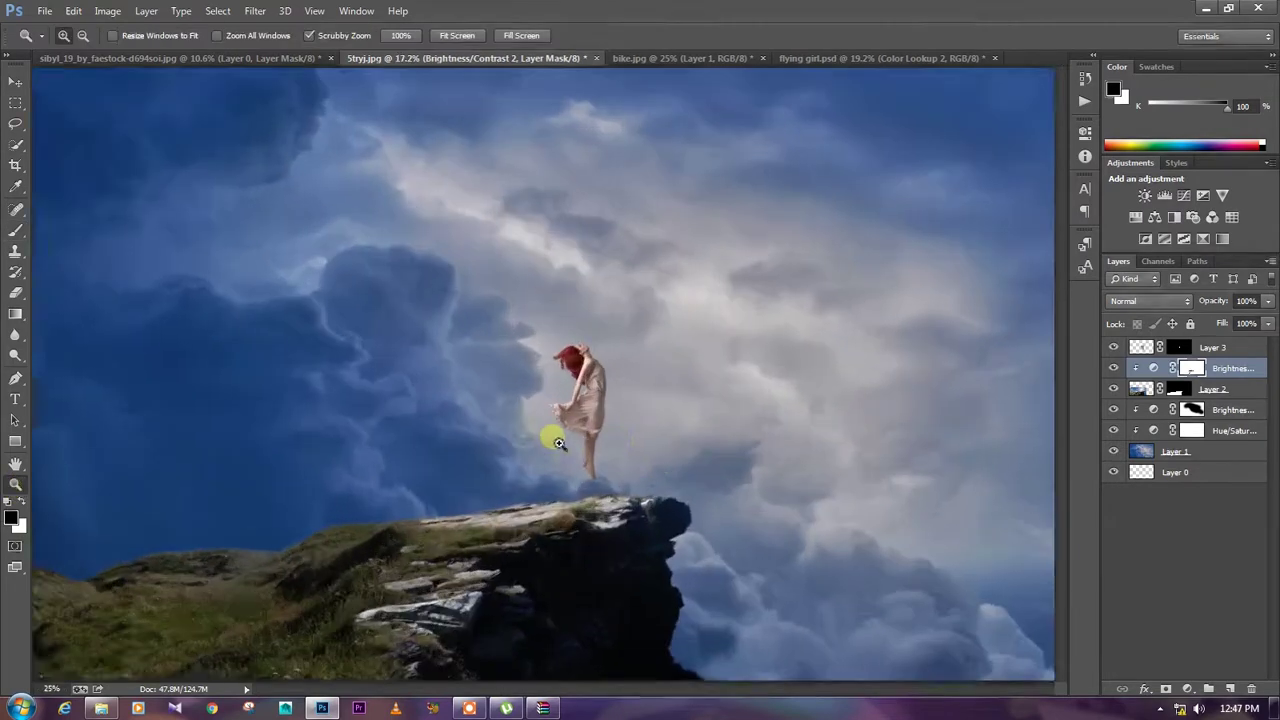
drag(523, 429, 623, 429)
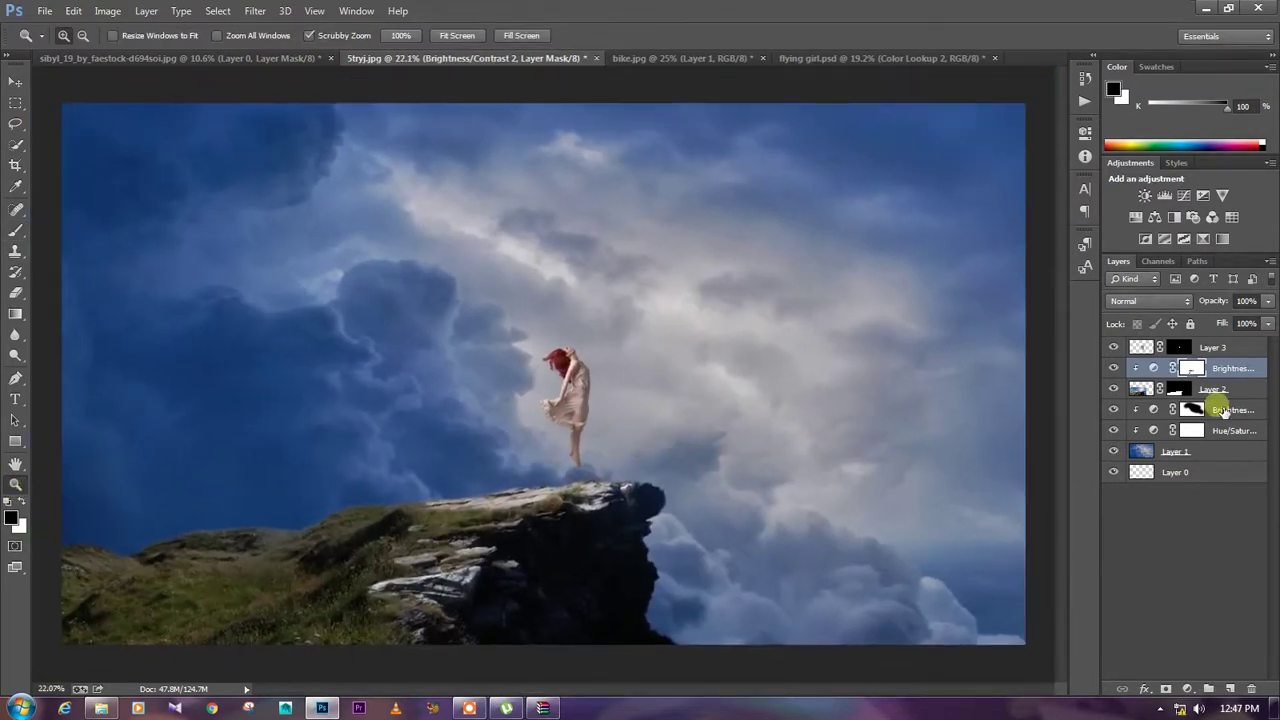
- Clip a Hue/Saturation layer to the cliff that lowers Yellows saturation to -39
click(1187, 689)
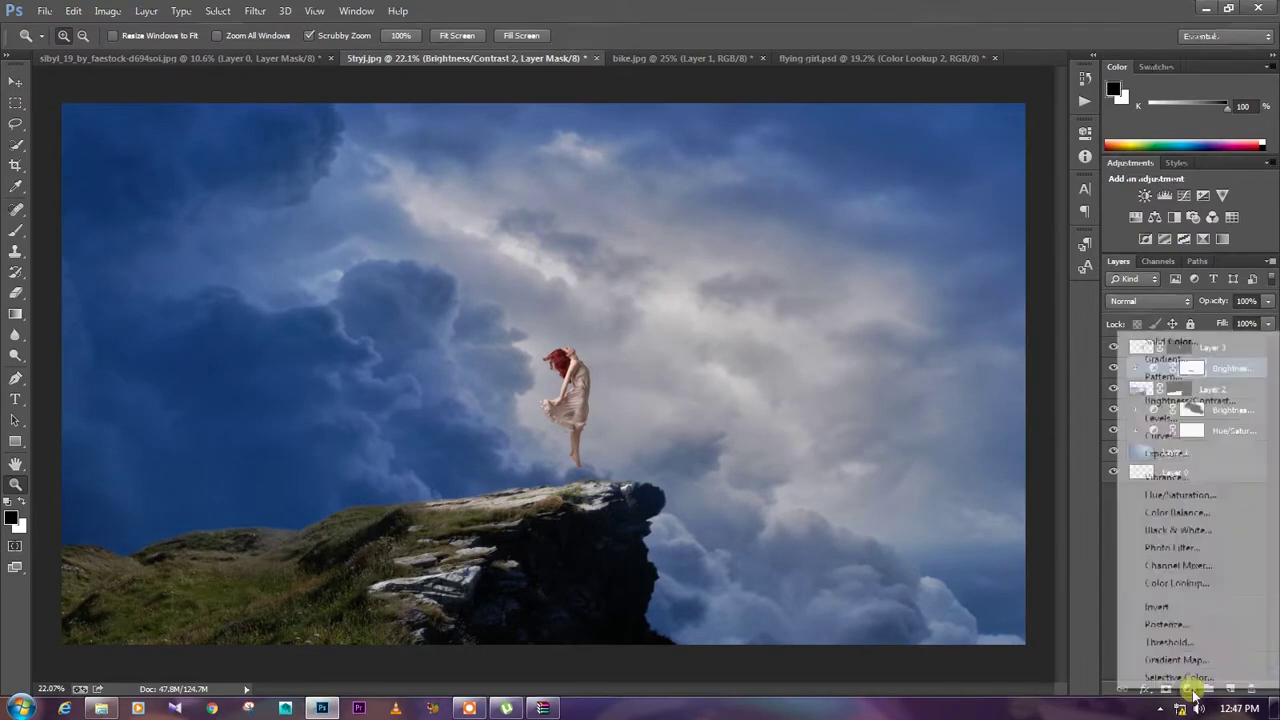
click(1180, 495)
alt+click(1143, 376)
click(1148, 410)
click(1196, 369)
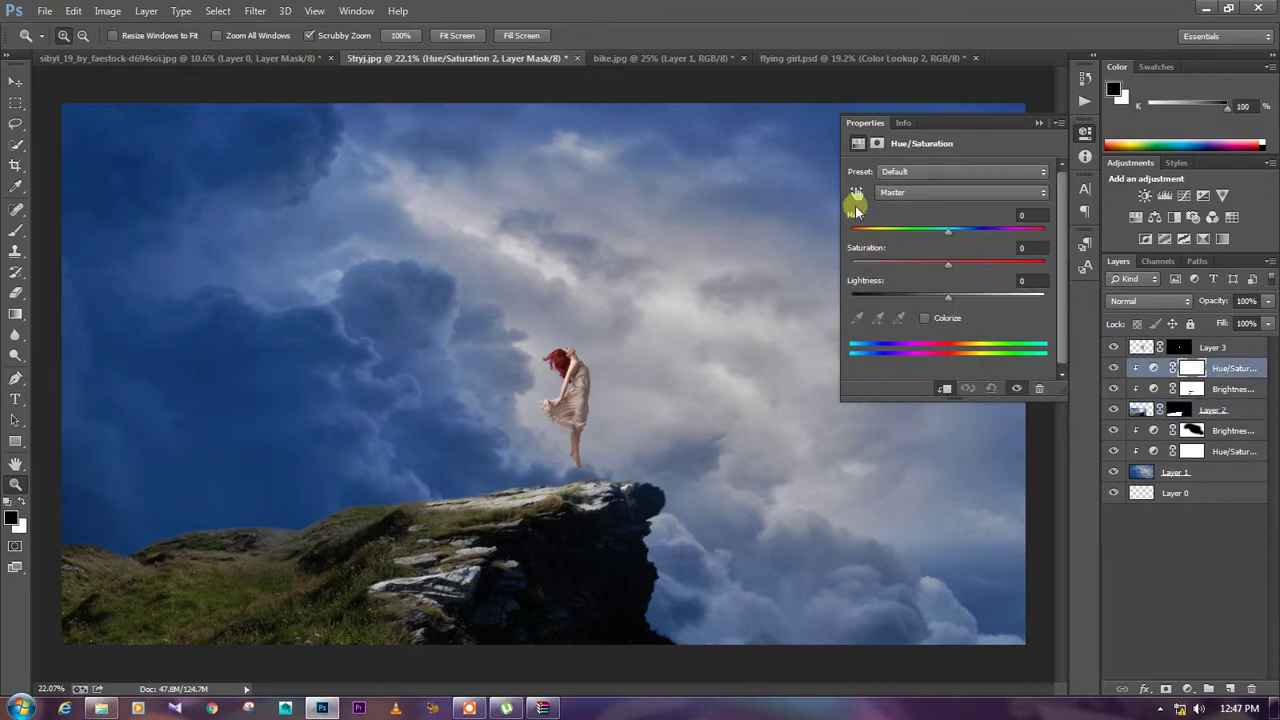
click(856, 193)
click(205, 604)
drag(945, 276, 895, 265)
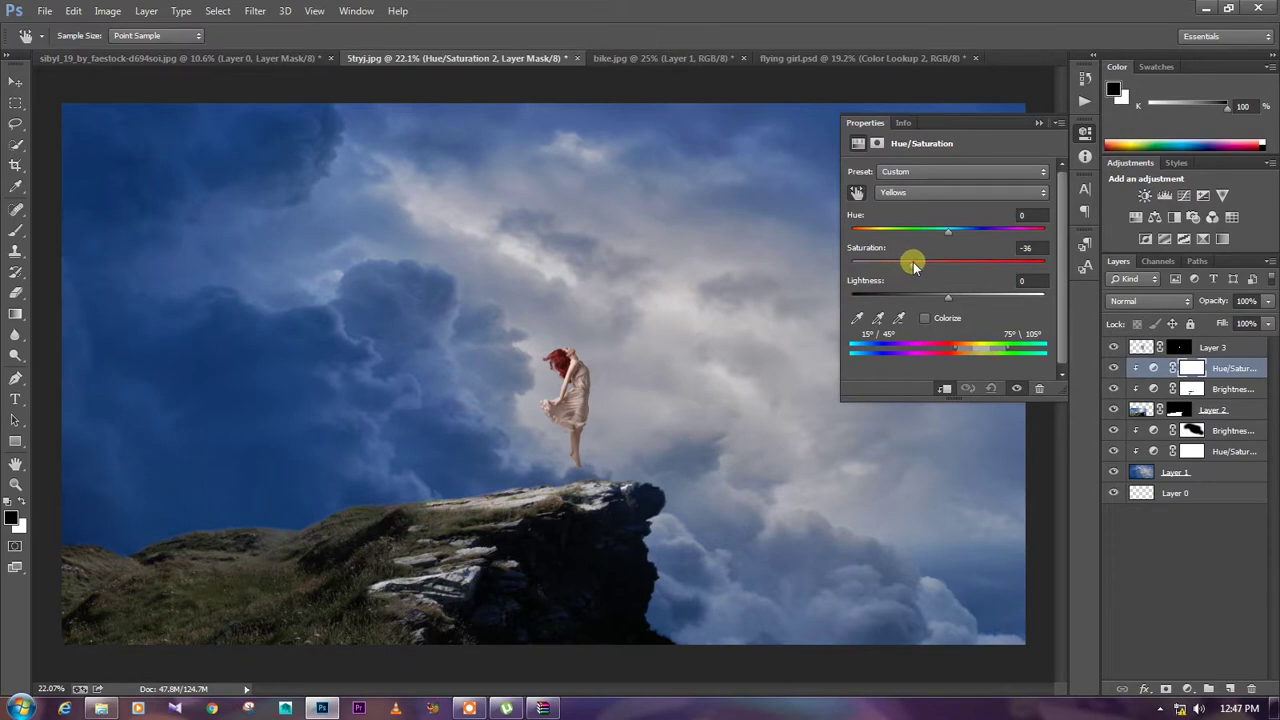
click(1037, 122)
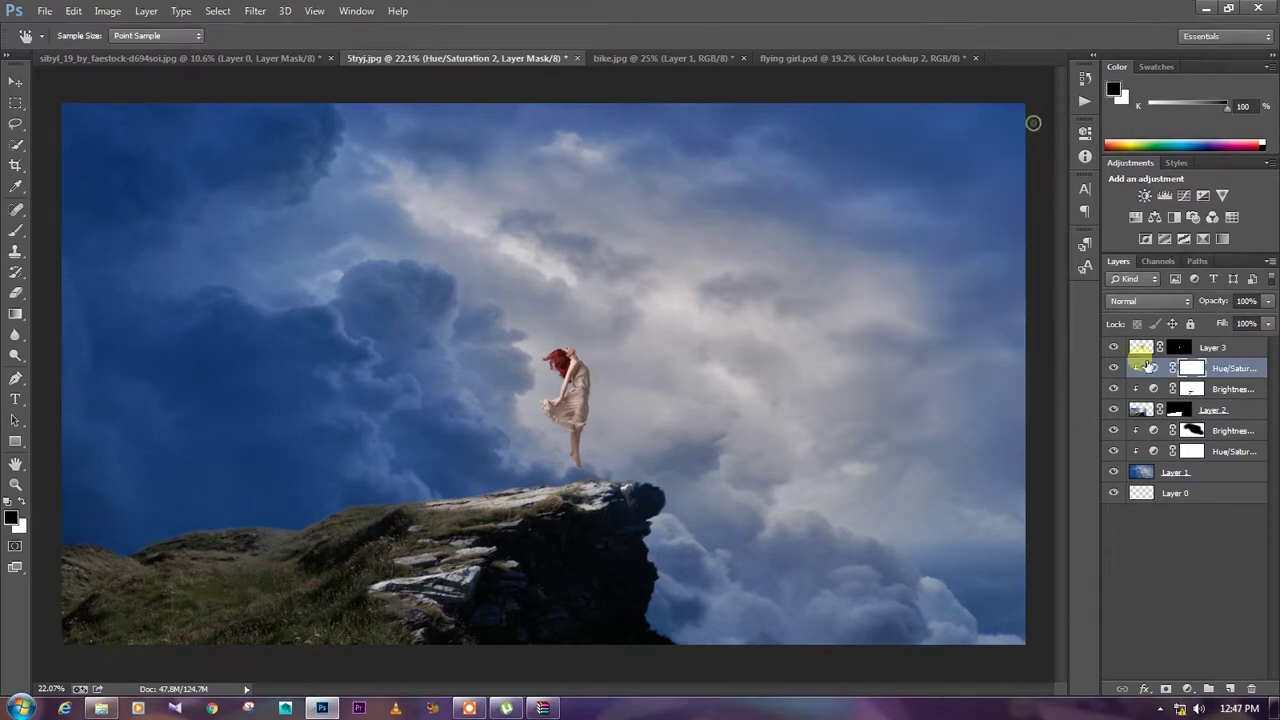
click(1230, 347)
click(1187, 689)
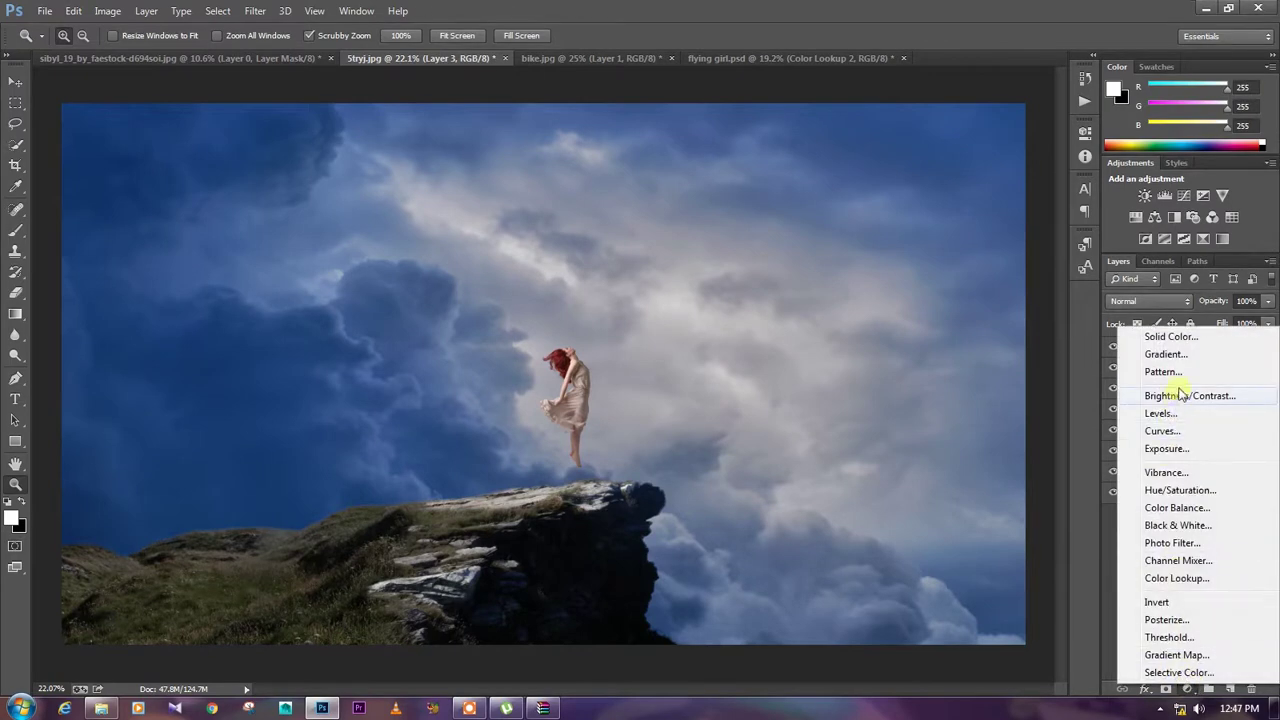
- Add a Brightness/Contrast layer on the girl with brightness -32 and contrast 45
click(1180, 395)
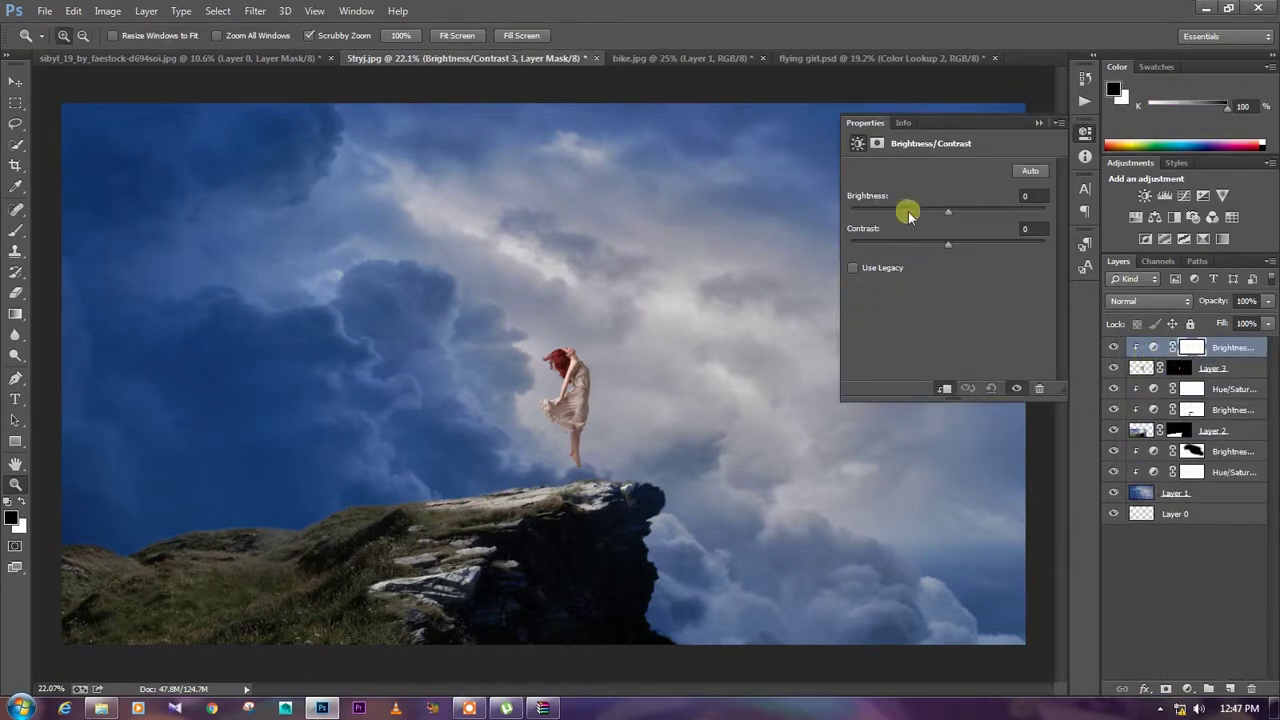
mouse_move(950, 244)
mouse_down()
mouse_move(993, 246)
mouse_move(928, 215)
mouse_up()
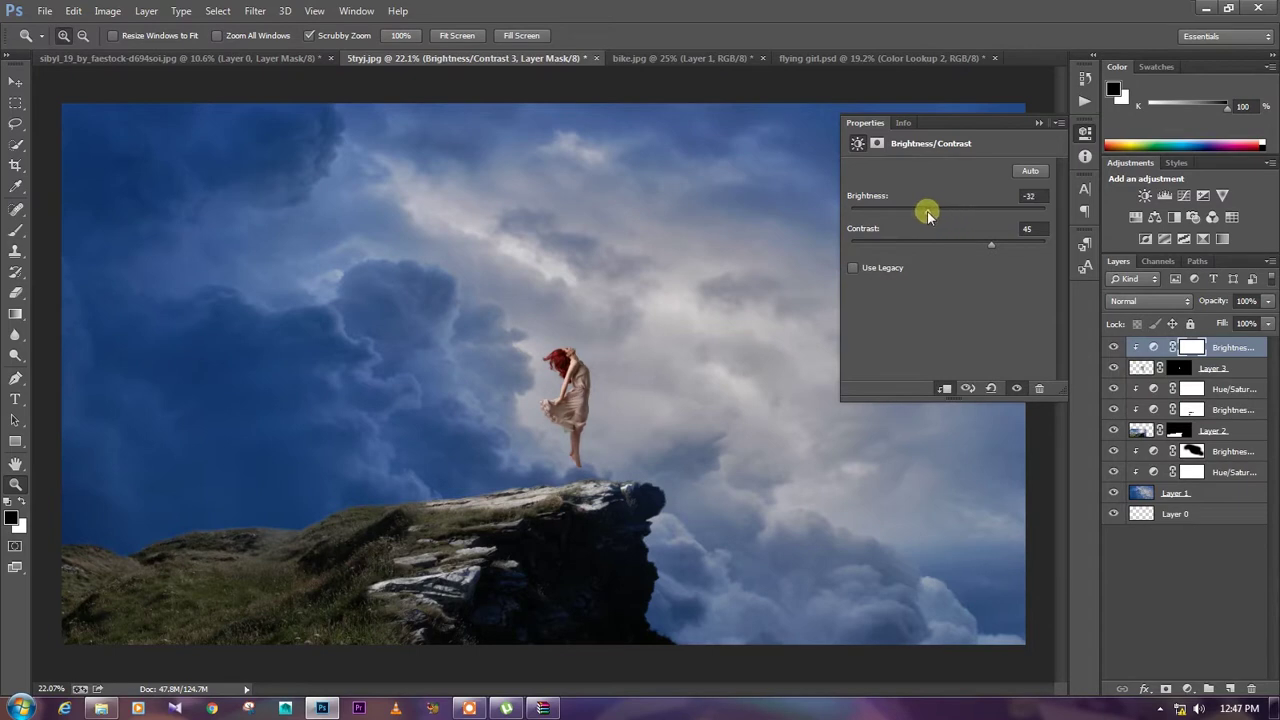
click(1038, 122)
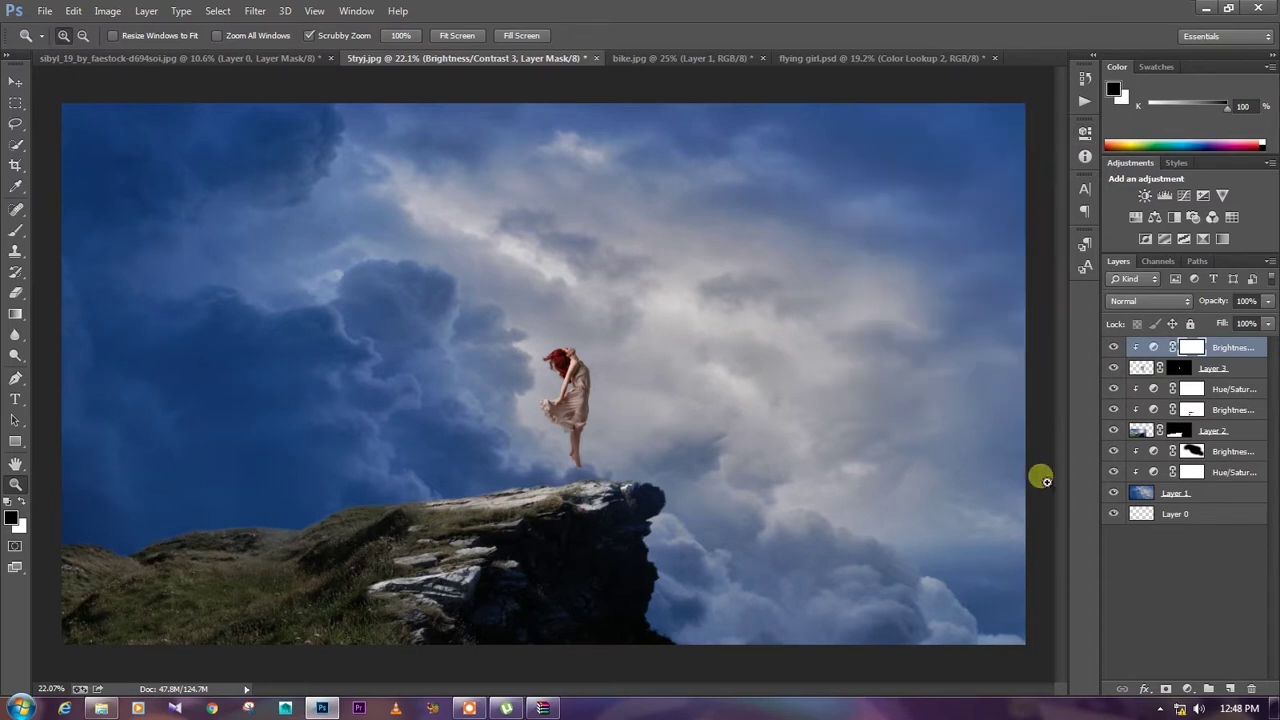
- Paint the adjustment's mask near the girl's neck with a brush
drag(586, 372, 657, 472)
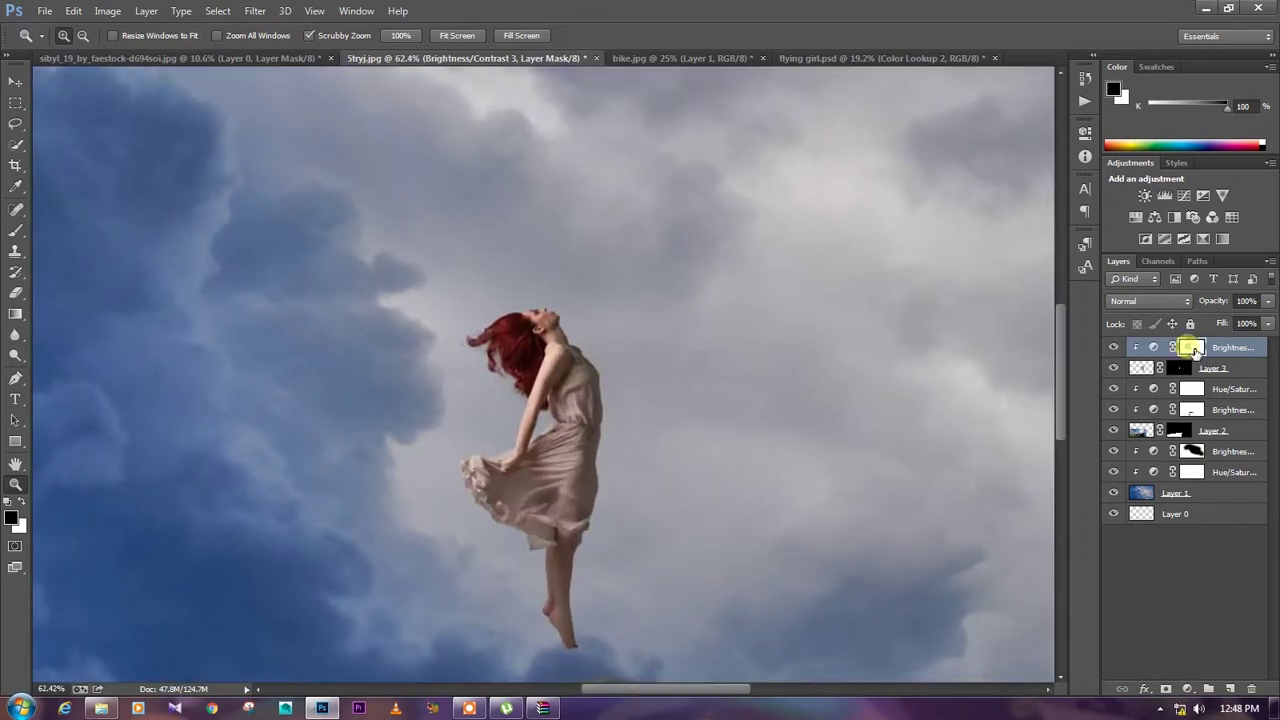
click(15, 229)
mouse_move(557, 329)
mouse_down()
mouse_move(592, 343)
mouse_move(616, 499)
mouse_move(591, 631)
mouse_move(613, 425)
mouse_move(557, 294)
mouse_move(577, 367)
mouse_move(562, 360)
mouse_move(542, 399)
mouse_up()
key(bracketleft)
key(bracketleft)
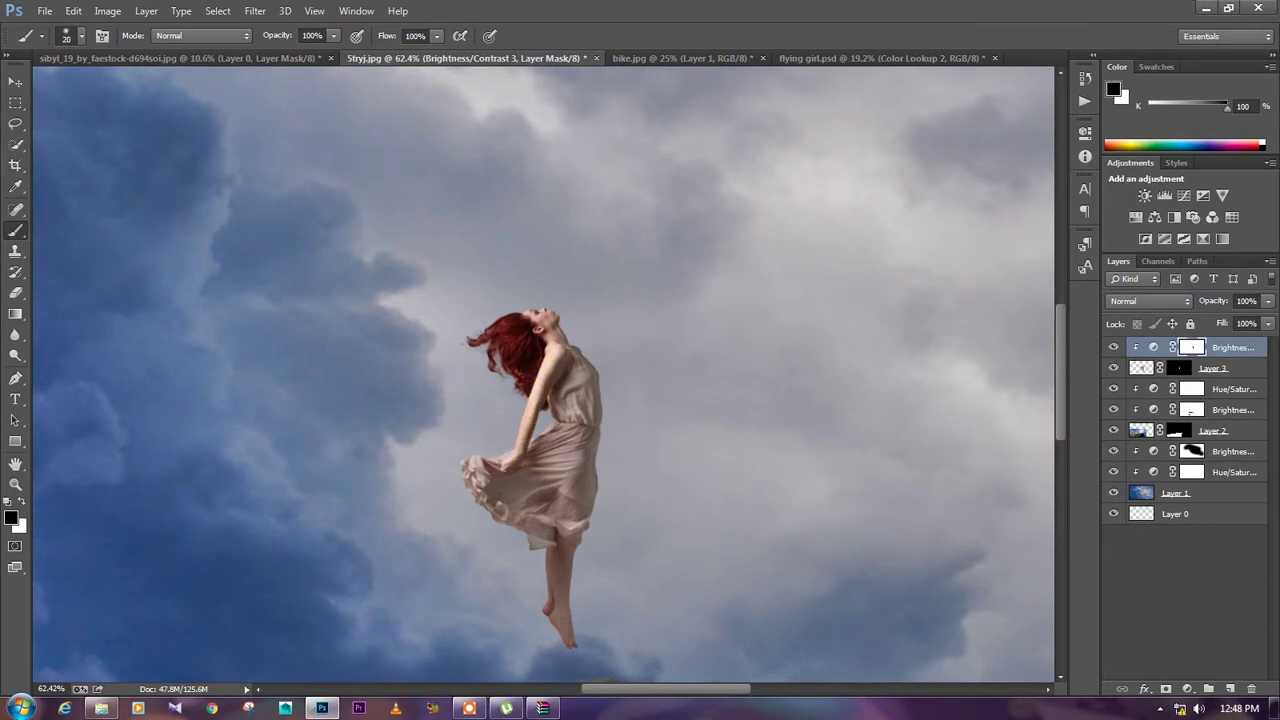
click(15, 484)
drag(782, 446, 632, 423)
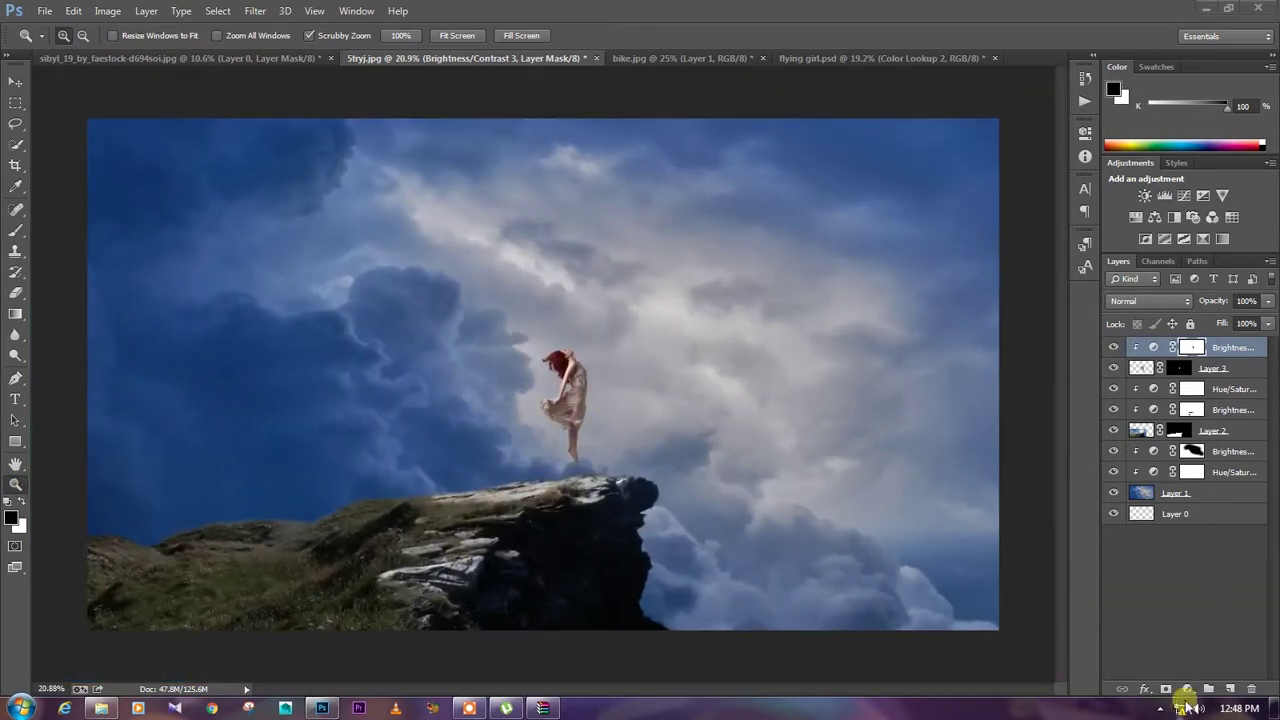
- Add a Curves adjustment clipped to the girl's layer and bend the curve upward to brighten
click(1188, 688)
click(1160, 428)
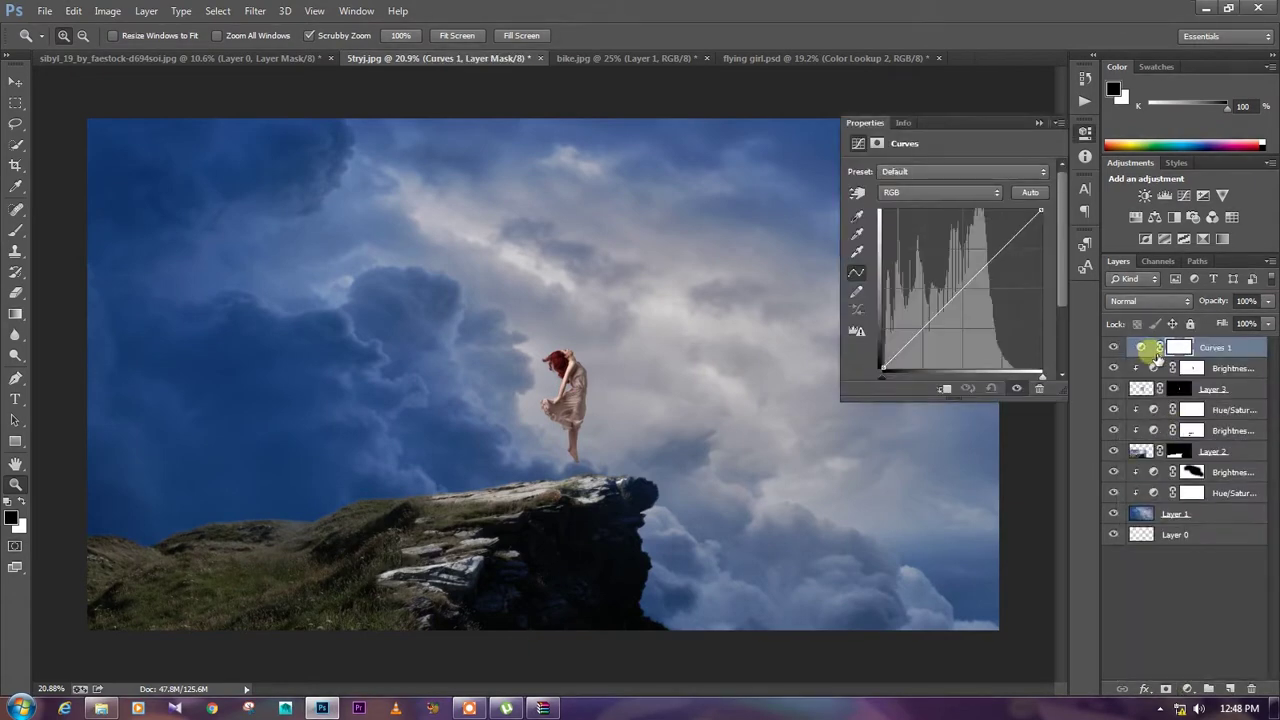
alt+click(1150, 355)
drag(969, 294, 974, 251)
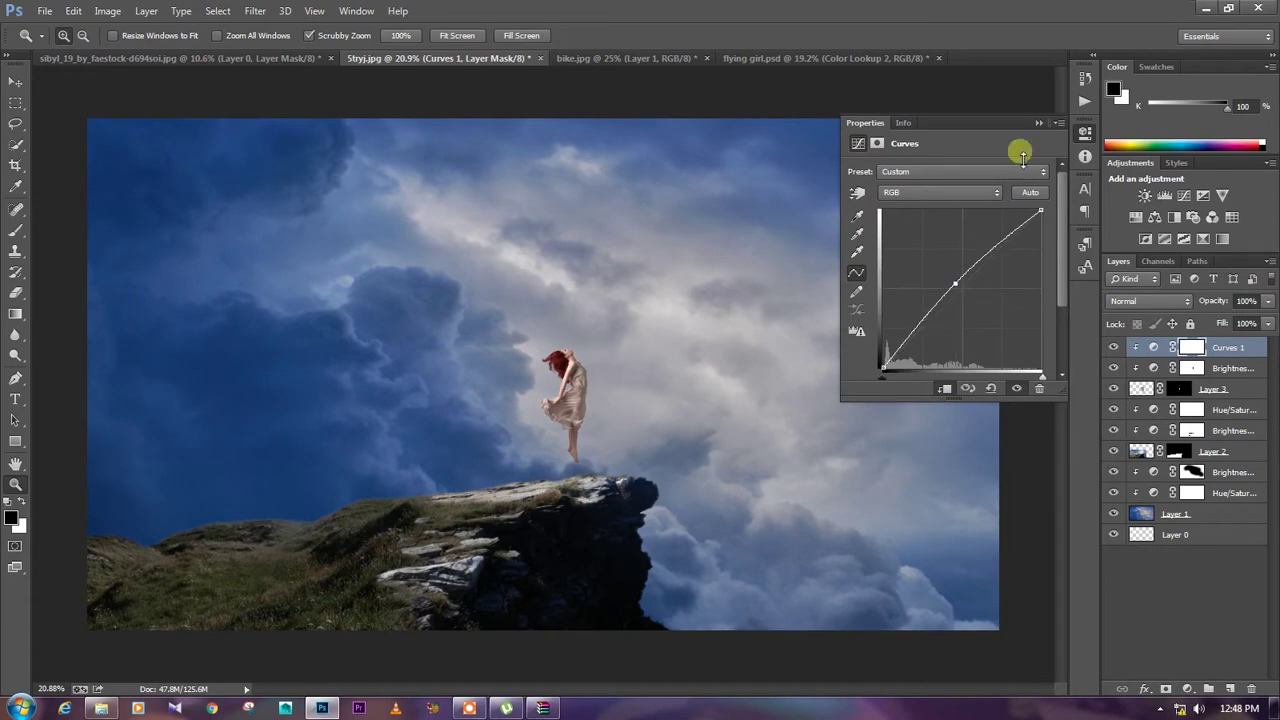
click(1038, 122)
- Invert the Curves mask and paint white with a 125 brush along the girl's right side
click(1193, 348)
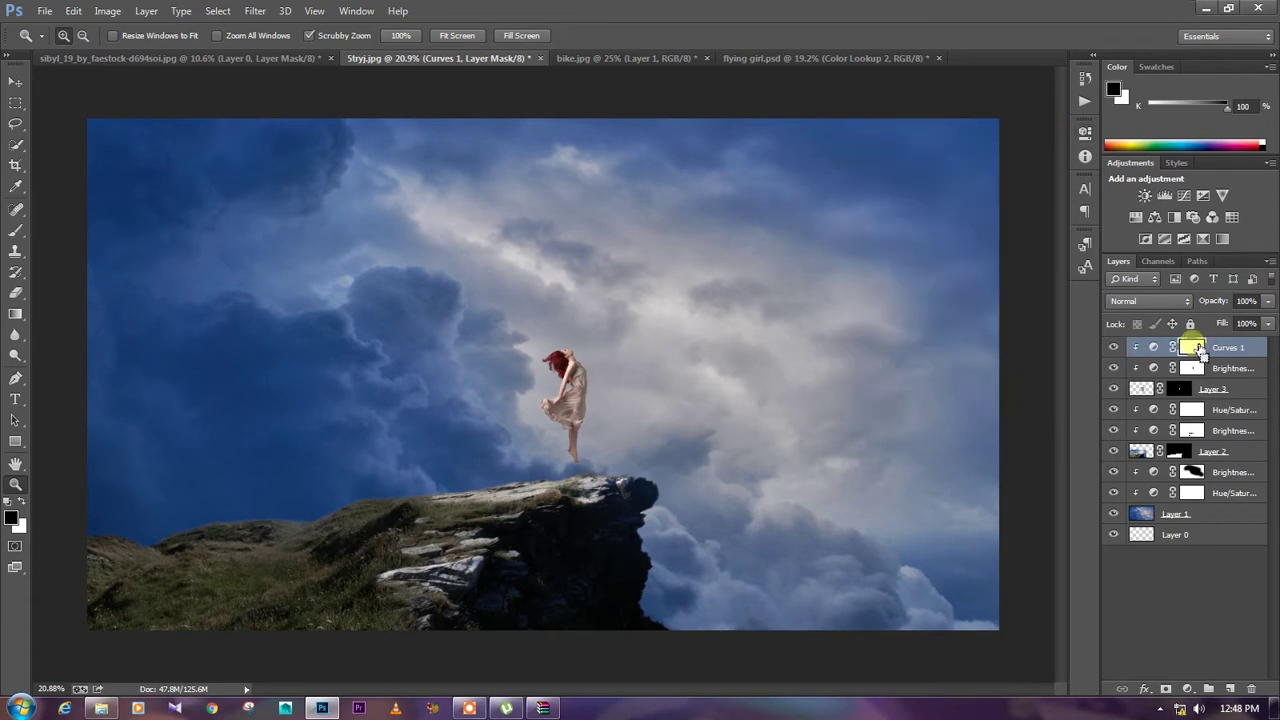
key(ctrl+i)
drag(586, 360, 666, 503)
click(8, 231)
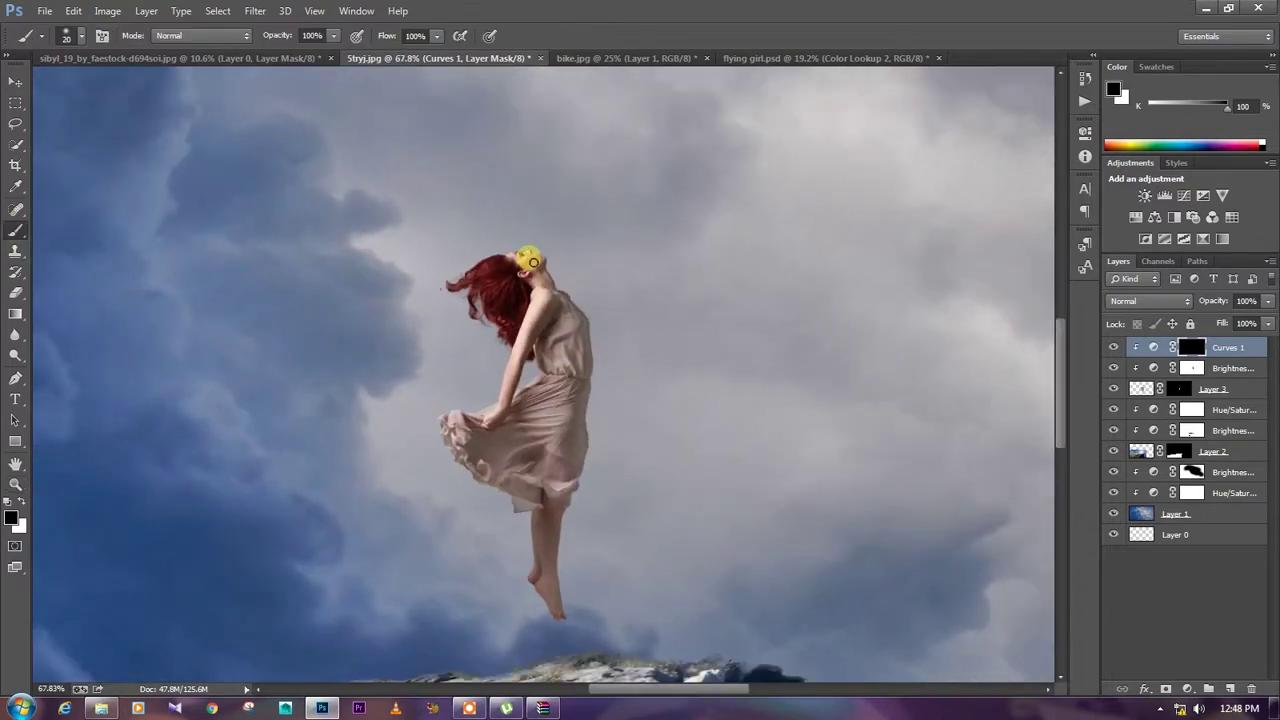
key(bracketright)
key(bracketright)
key(bracketright)
click(21, 500)
mouse_move(570, 329)
mouse_down()
mouse_move(610, 552)
mouse_move(609, 300)
mouse_up()
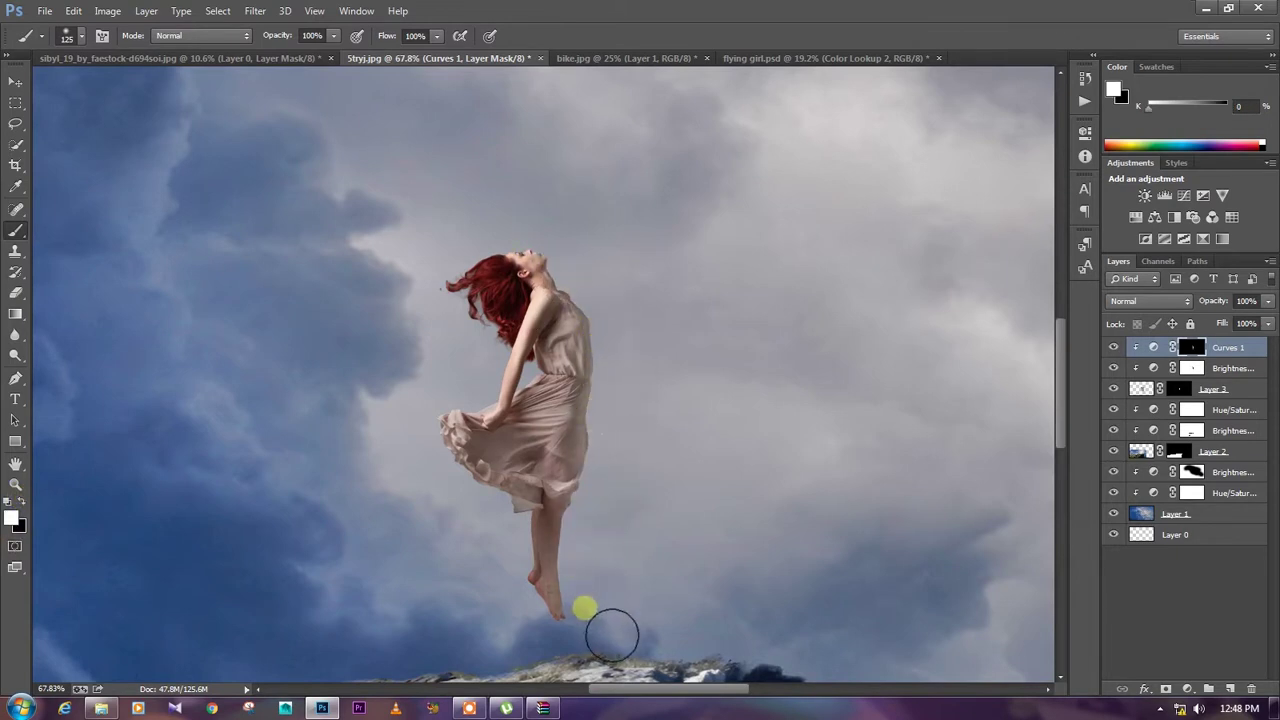
- Raise the Curves 1 curve further to brighten the girl more, then view the whole scene
double_click(1154, 347)
drag(945, 302, 957, 285)
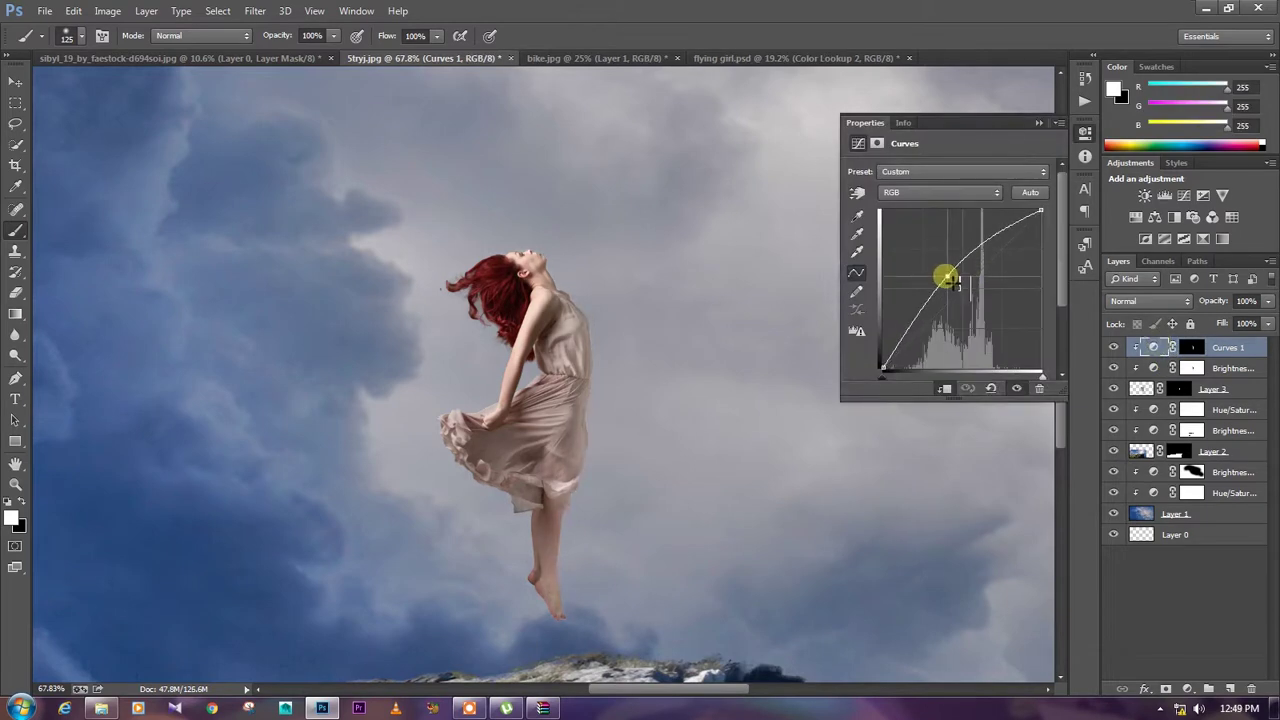
click(1038, 122)
click(15, 484)
mouse_move(660, 455)
mouse_down()
mouse_move(595, 427)
mouse_move(638, 455)
mouse_up()
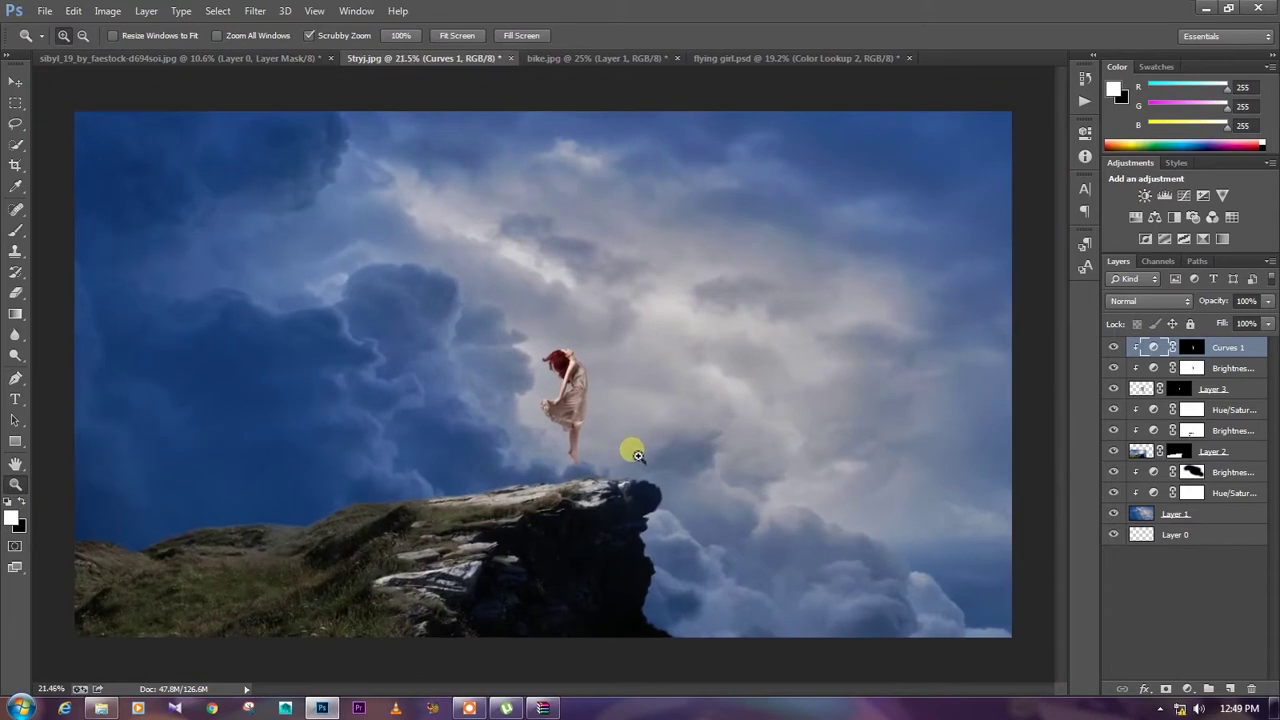
- Add a Color Balance adjustment layer, shifting the midtones toward green, red and yellow
click(1190, 690)
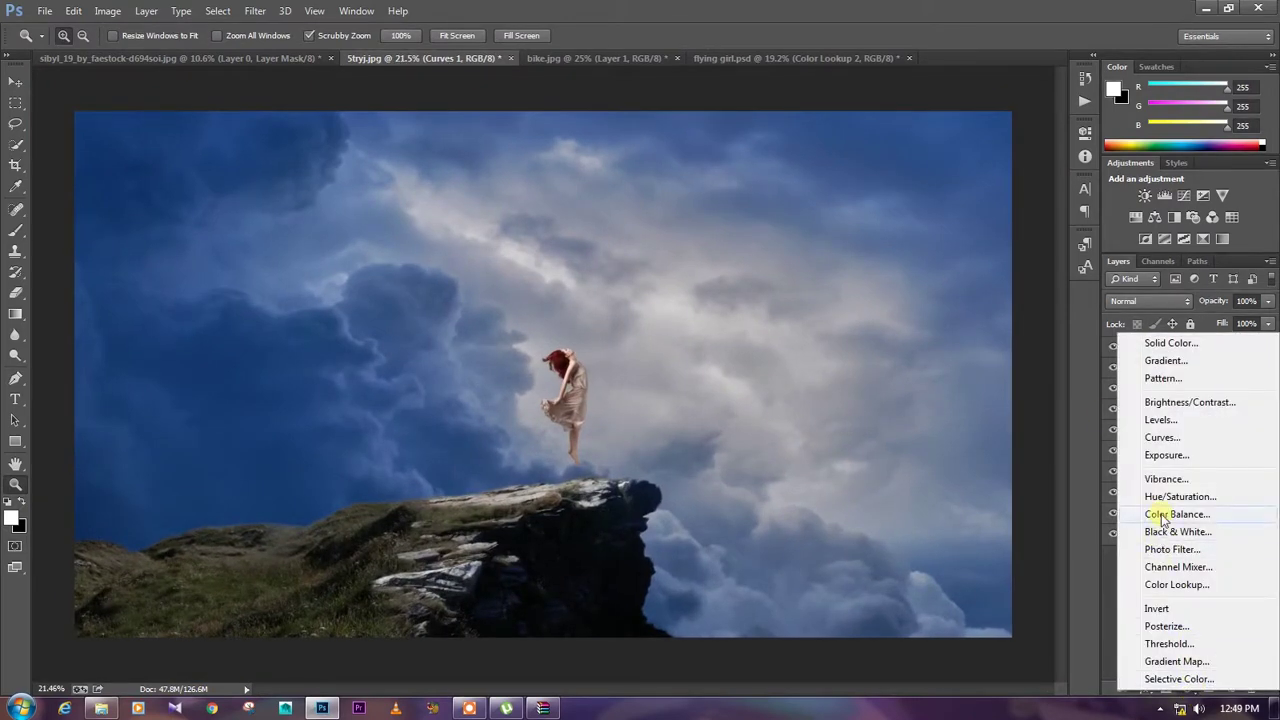
click(1163, 515)
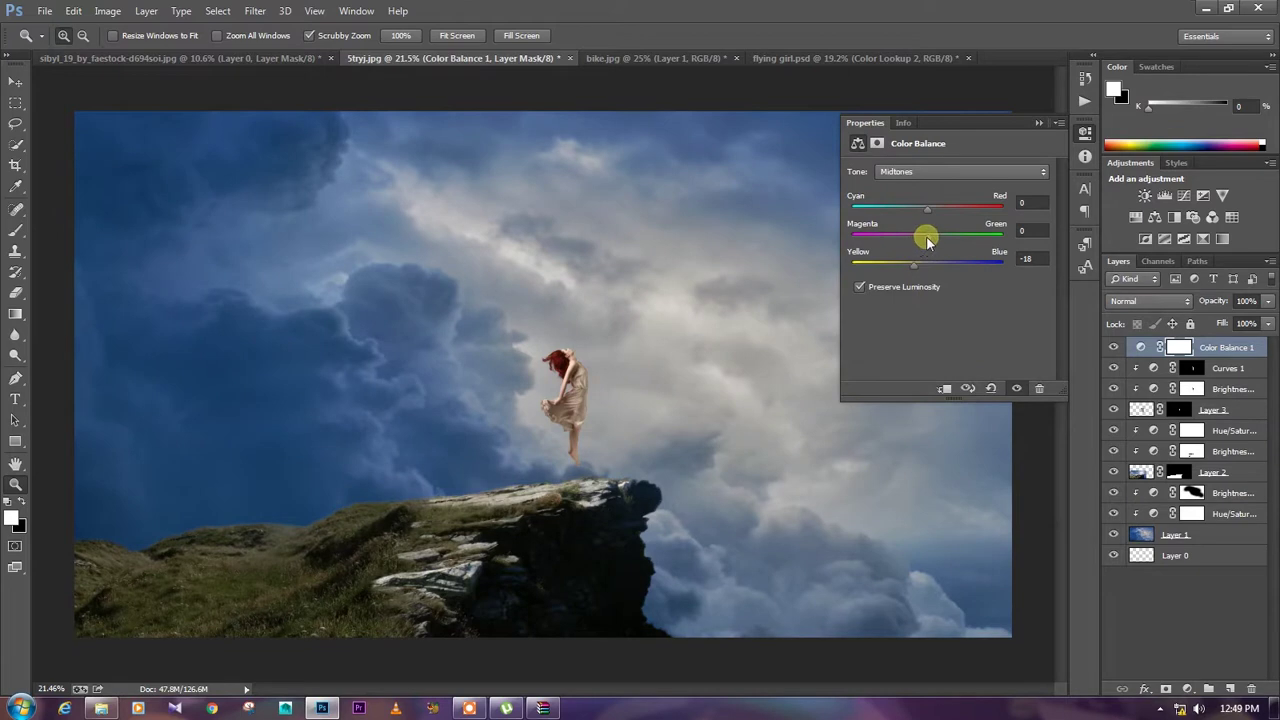
drag(918, 240, 934, 247)
drag(922, 212, 936, 217)
mouse_move(913, 264)
mouse_down()
mouse_move(934, 263)
mouse_move(910, 265)
mouse_move(946, 242)
mouse_move(927, 242)
mouse_move(936, 268)
mouse_move(917, 240)
mouse_move(928, 241)
mouse_up()
- Nudge the Color Balance shadows and push the highlights' Yellow-Blue slider to -12
click(929, 172)
click(927, 189)
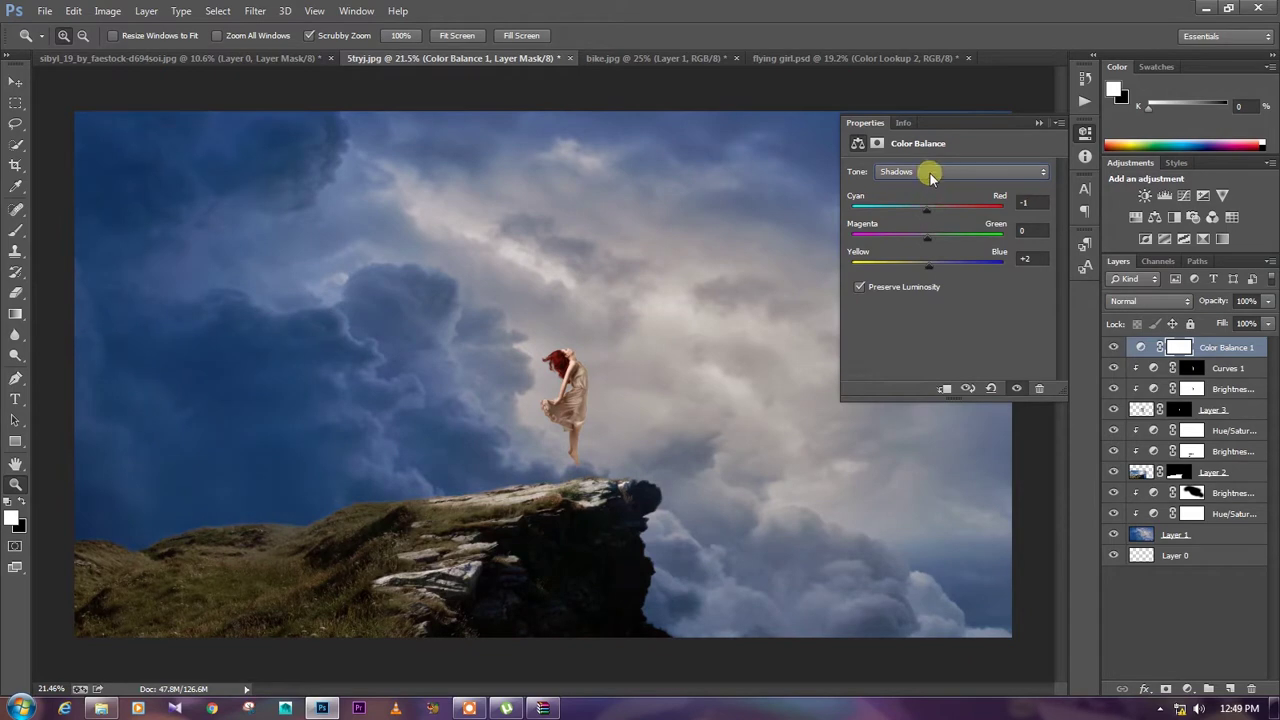
click(927, 172)
click(924, 215)
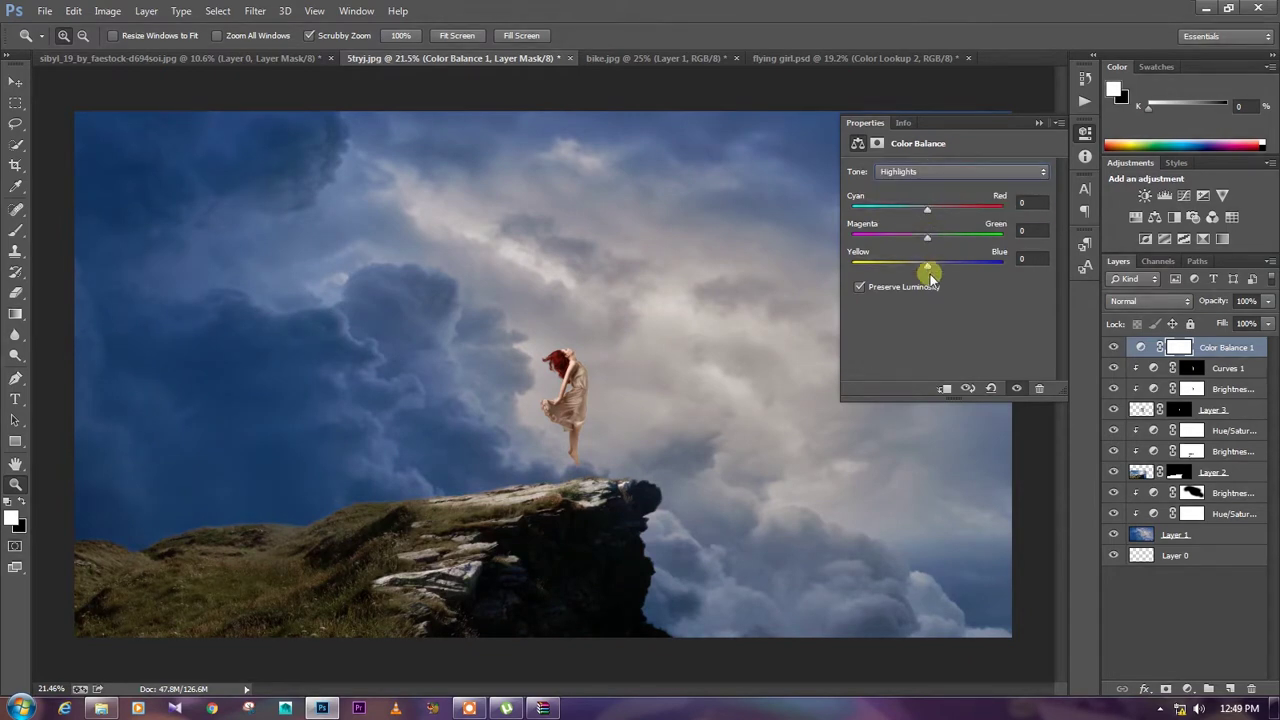
drag(929, 270, 937, 243)
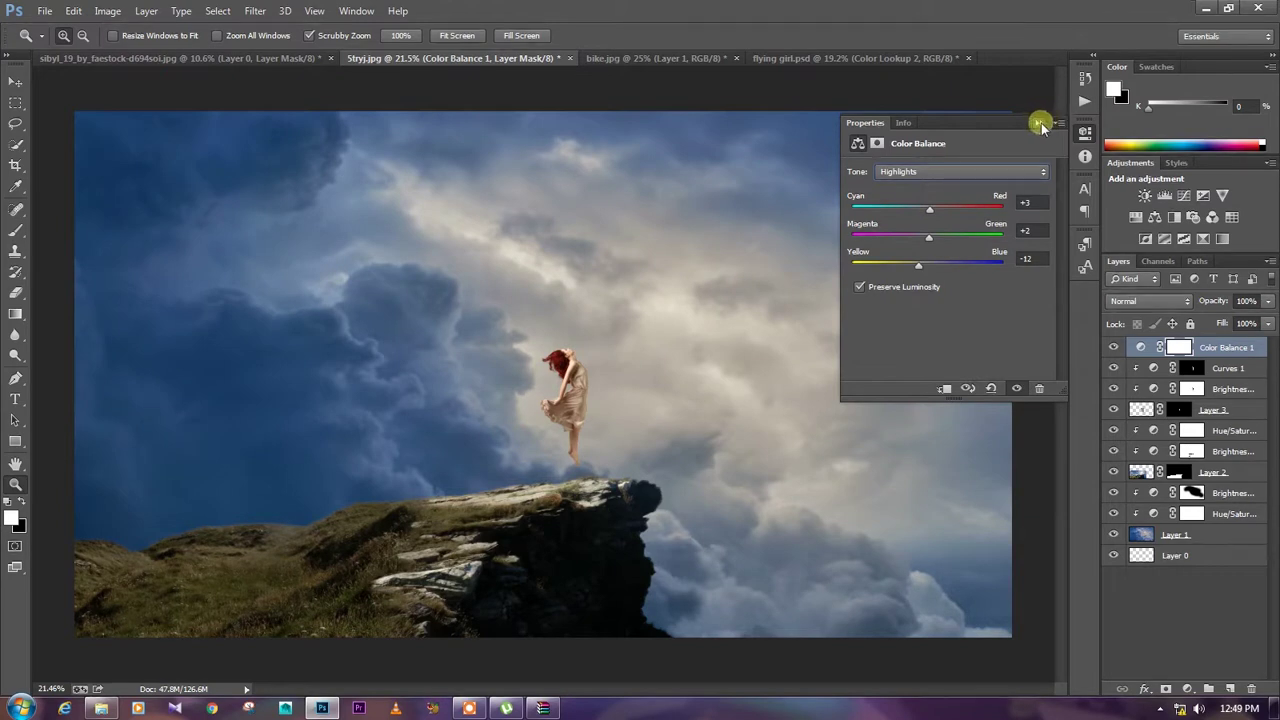
click(1039, 122)
- Compare the scene with Color Balance 1 toggled, then stamp all visible layers into a new Layer 4
click(1114, 347)
mouse_move(794, 480)
mouse_down()
mouse_move(691, 394)
mouse_move(644, 432)
mouse_move(606, 428)
mouse_up()
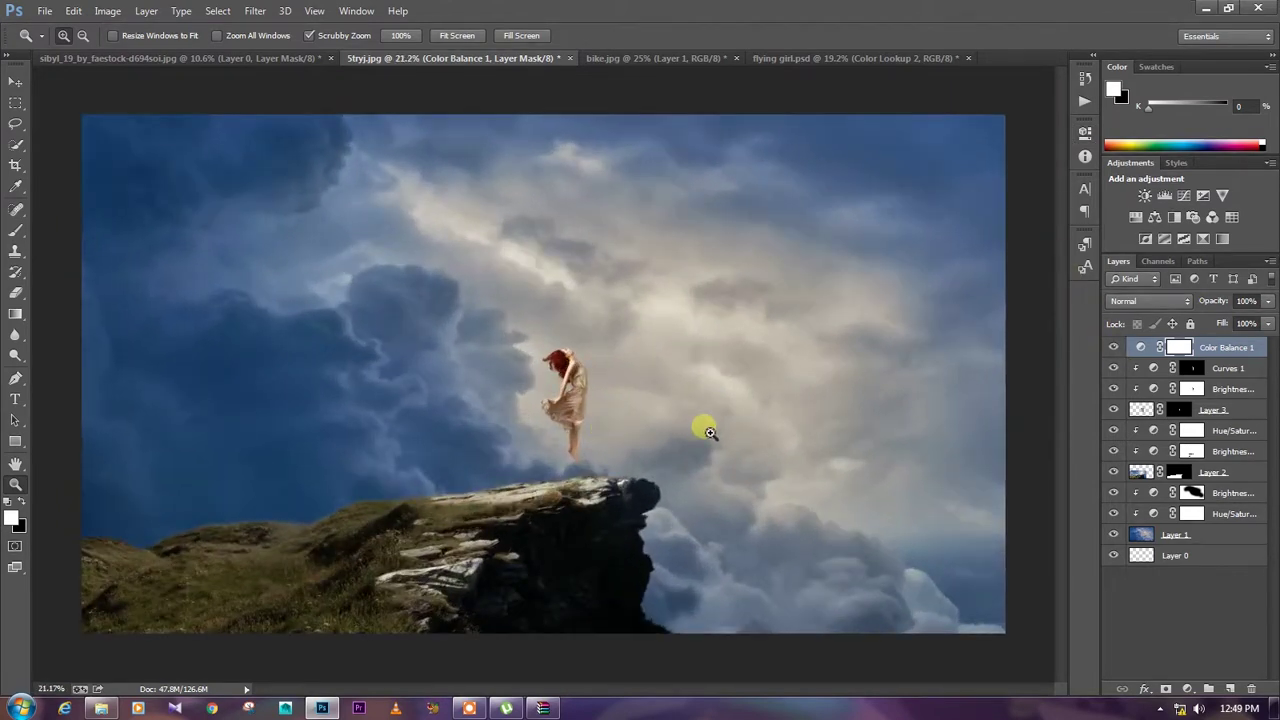
click(1245, 347)
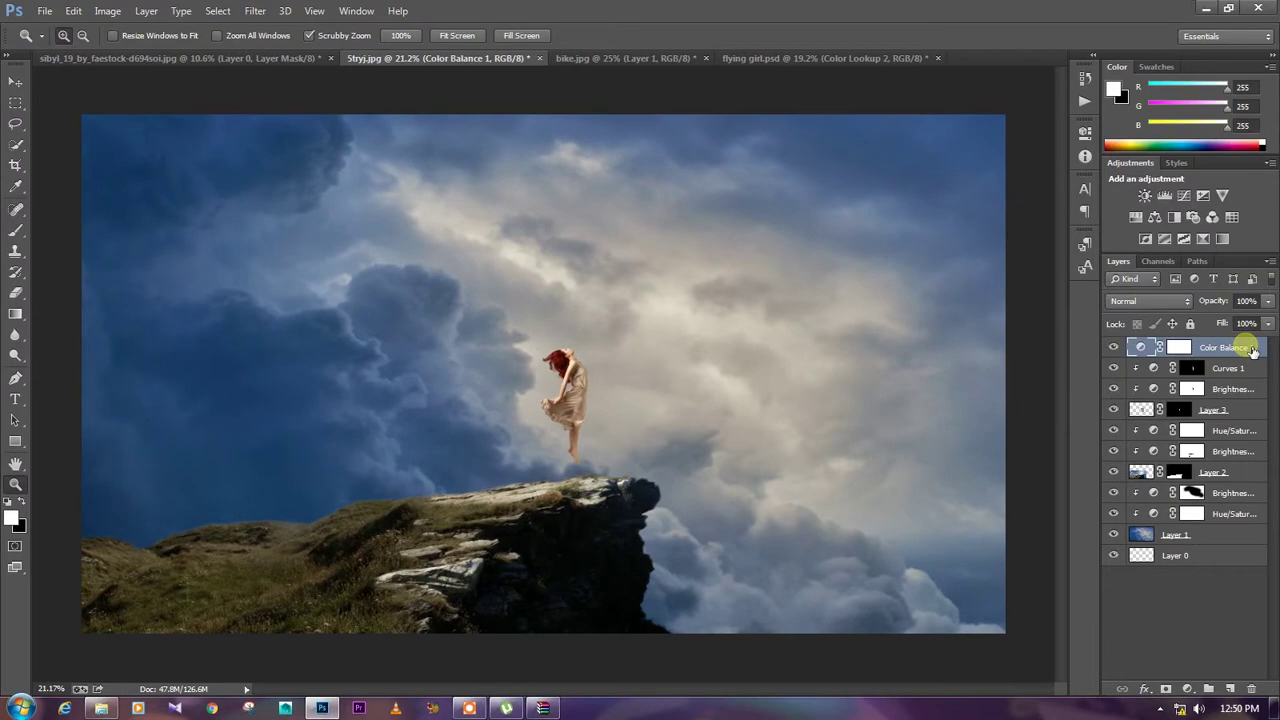
key(ctrl+shift+alt+e)
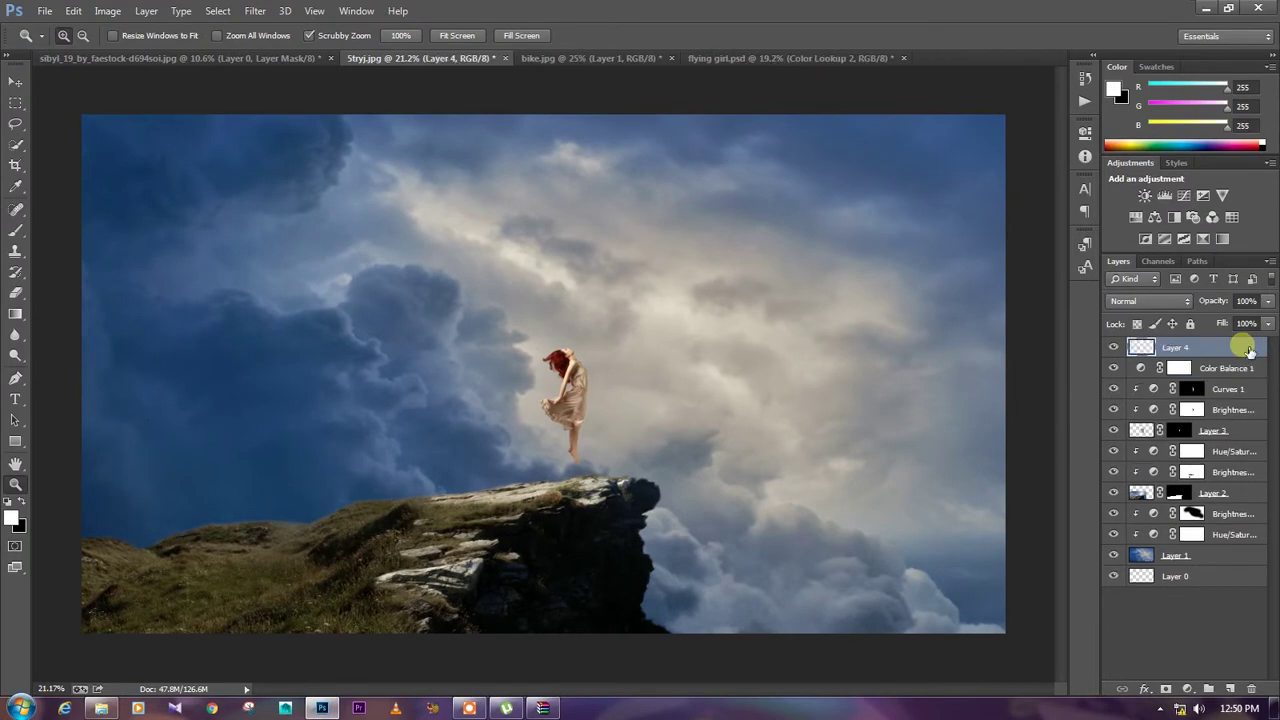
click(256, 11)
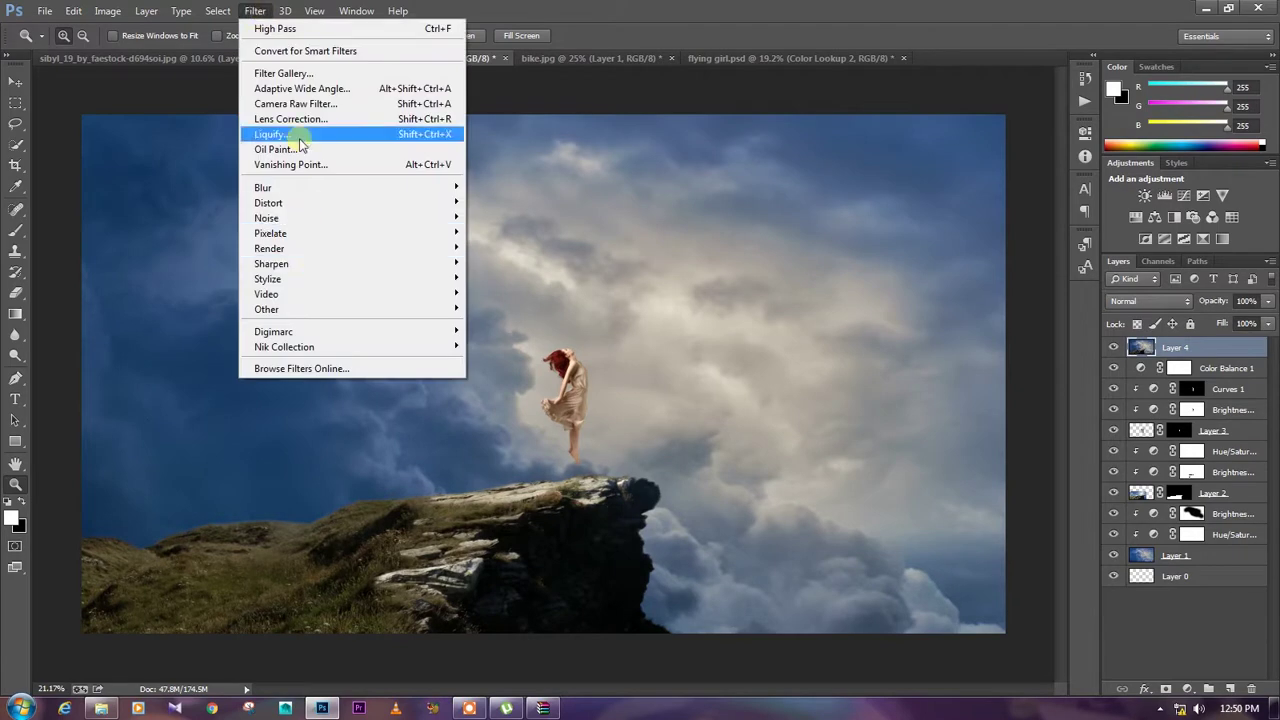
- In Camera Raw on Layer 4, set Contrast +23, Shadows +42, Whites +6, Highlights -4, Clarity +18, Temperature 2
click(330, 104)
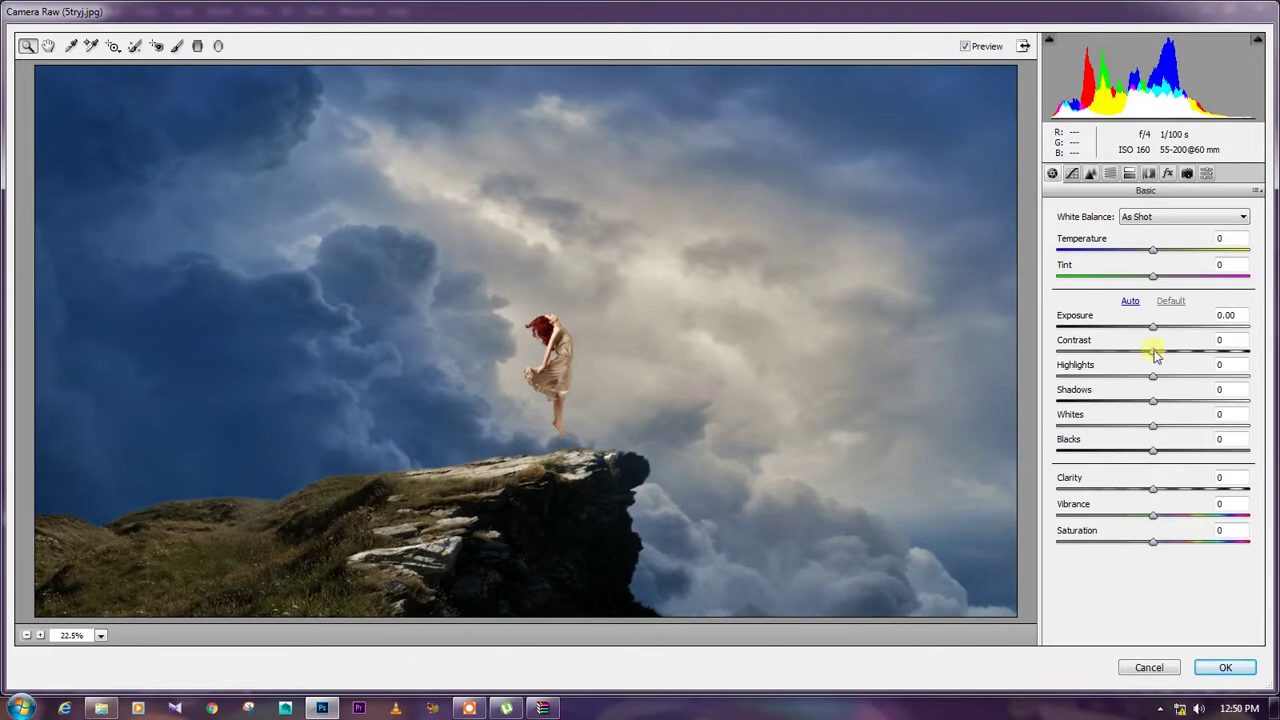
mouse_move(1154, 350)
mouse_down()
mouse_move(1179, 353)
mouse_move(1157, 333)
mouse_up()
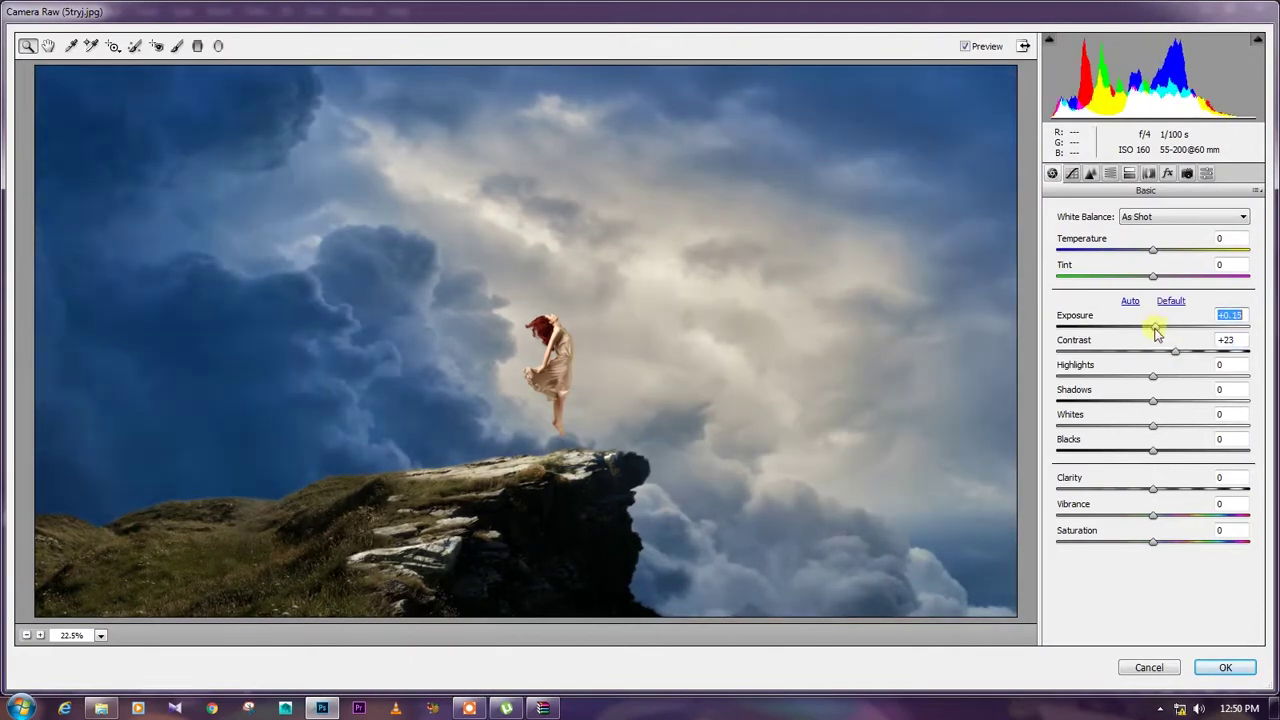
drag(1155, 397, 1194, 402)
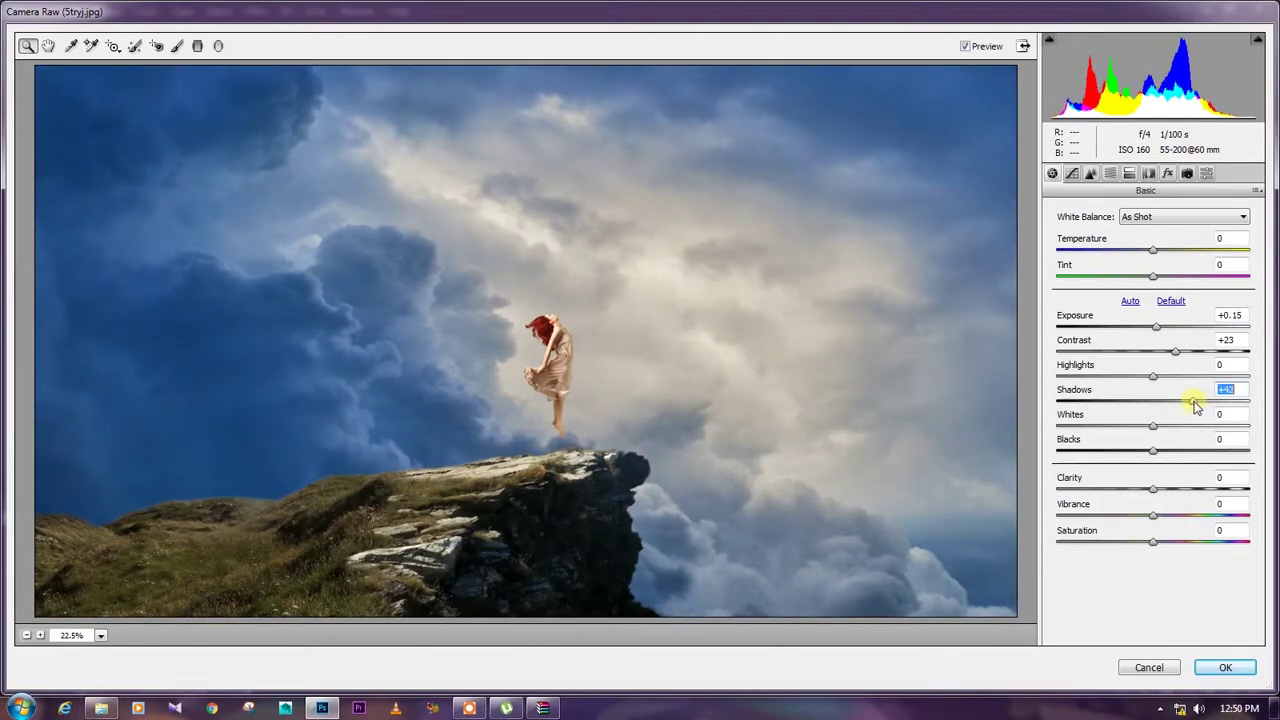
mouse_move(1155, 428)
mouse_down()
mouse_move(1120, 449)
mouse_move(1166, 449)
mouse_move(1122, 452)
mouse_move(1136, 454)
mouse_up()
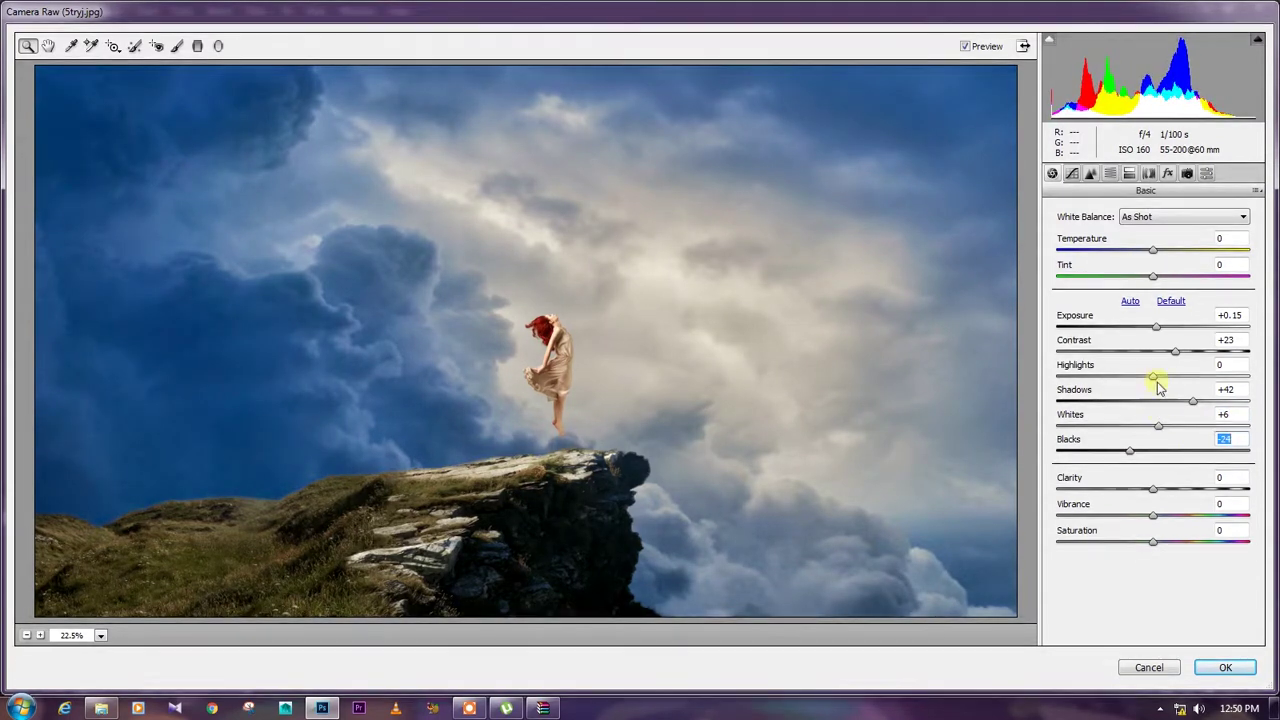
mouse_move(1152, 380)
mouse_down()
mouse_move(1137, 377)
mouse_move(1148, 383)
mouse_up()
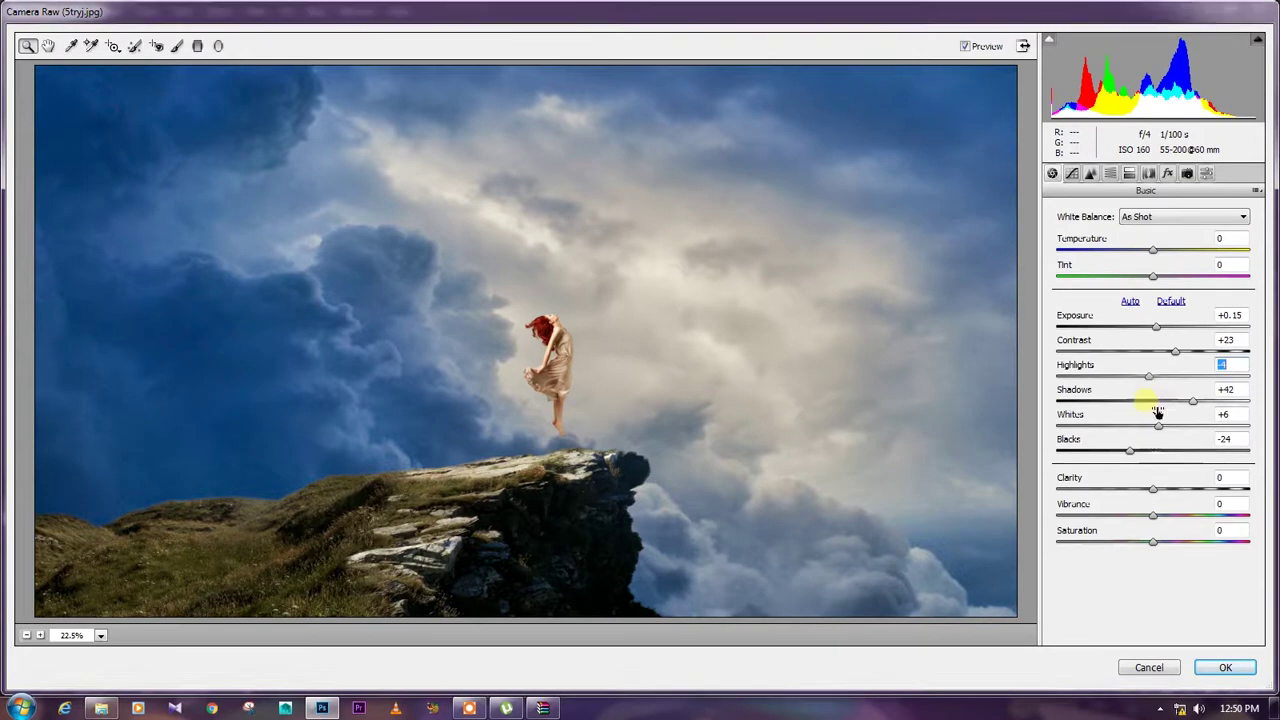
mouse_move(1157, 492)
mouse_down()
mouse_move(1174, 495)
mouse_move(1123, 517)
mouse_move(1180, 543)
mouse_move(1136, 523)
mouse_up()
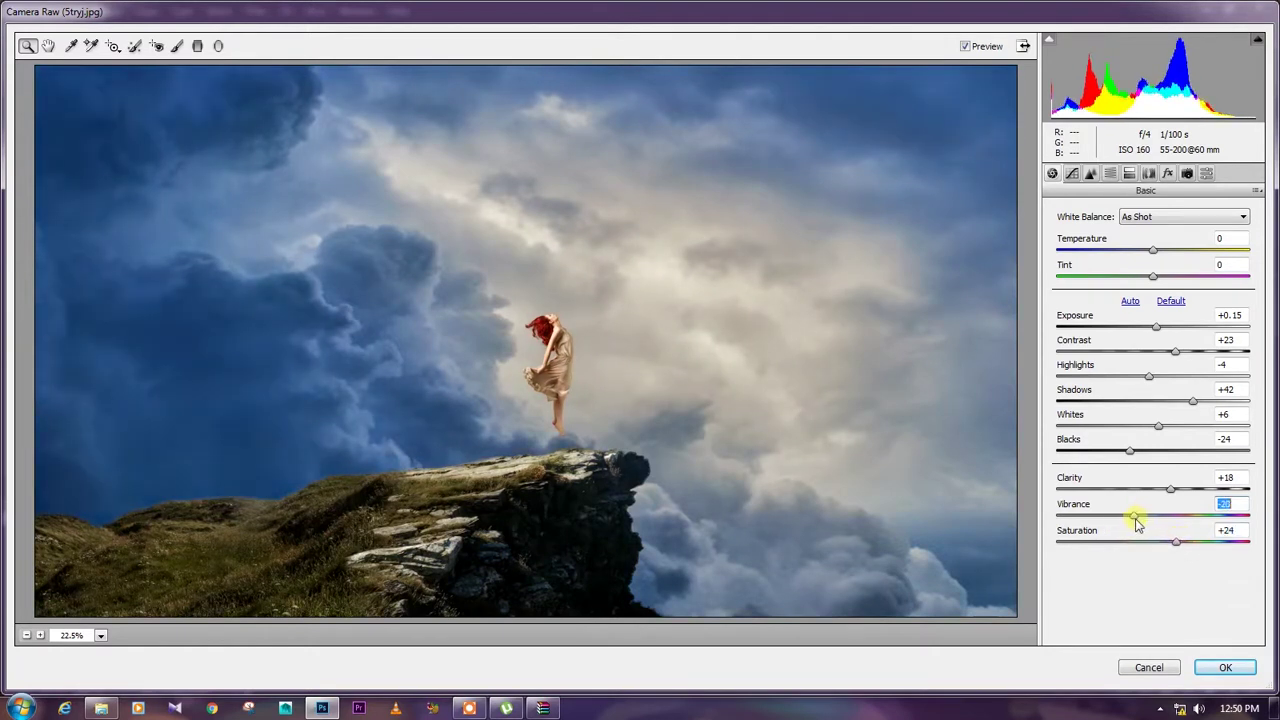
drag(1154, 251, 1155, 253)
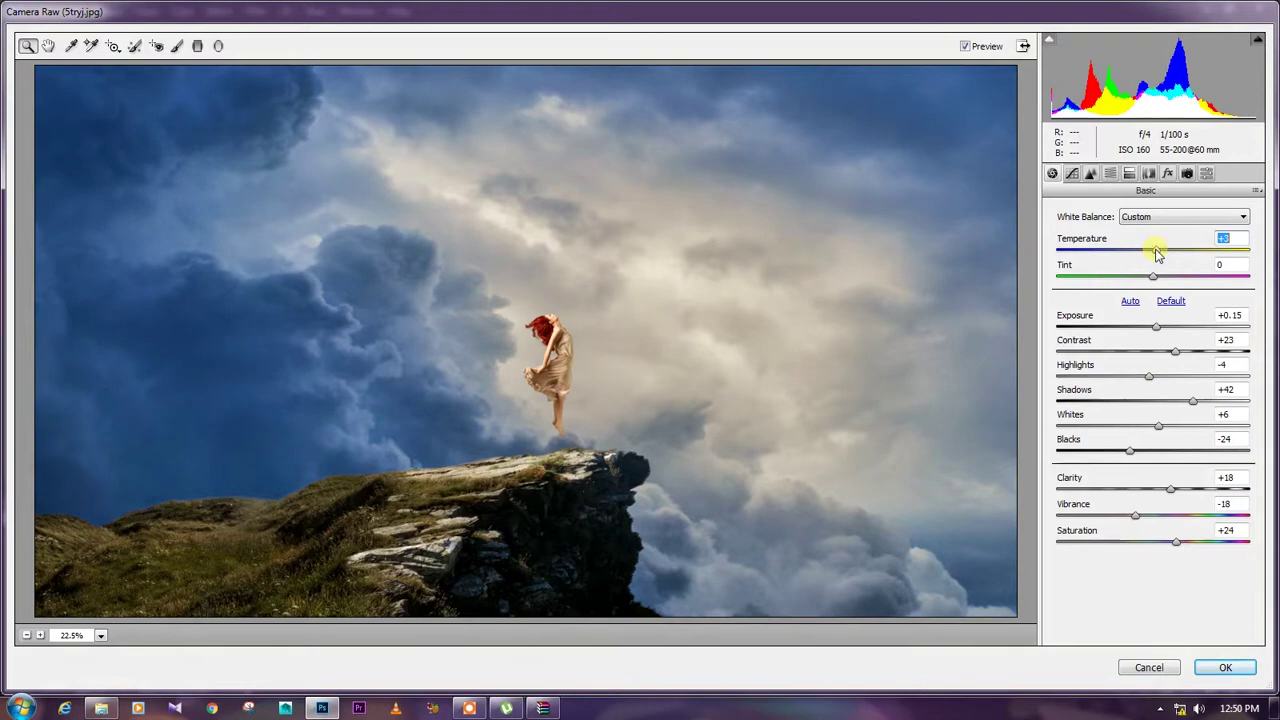
key(Down)
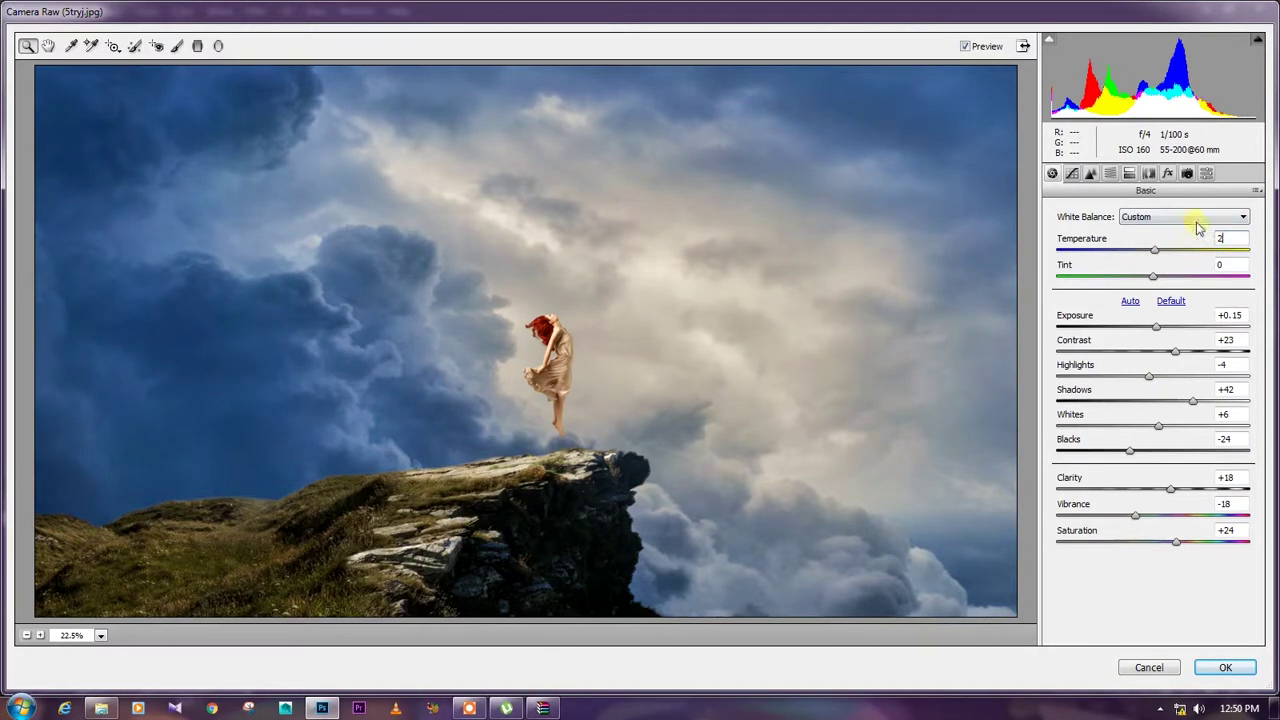
click(1072, 174)
- Darken Tone Curve Lights to -12 and split-tone highlights hue 68/saturation 14, shadows blue hue 203/saturation 8
drag(1155, 490, 1143, 495)
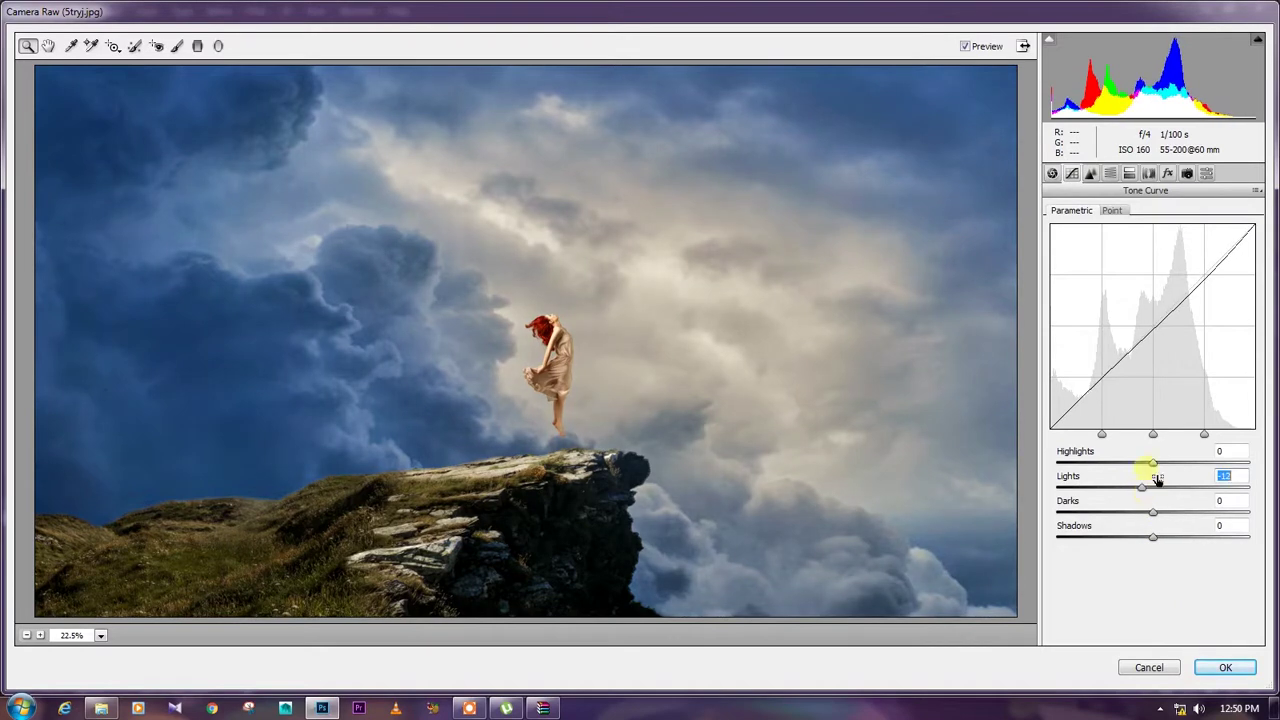
drag(1150, 515, 1151, 518)
click(1112, 173)
drag(1058, 262, 1097, 241)
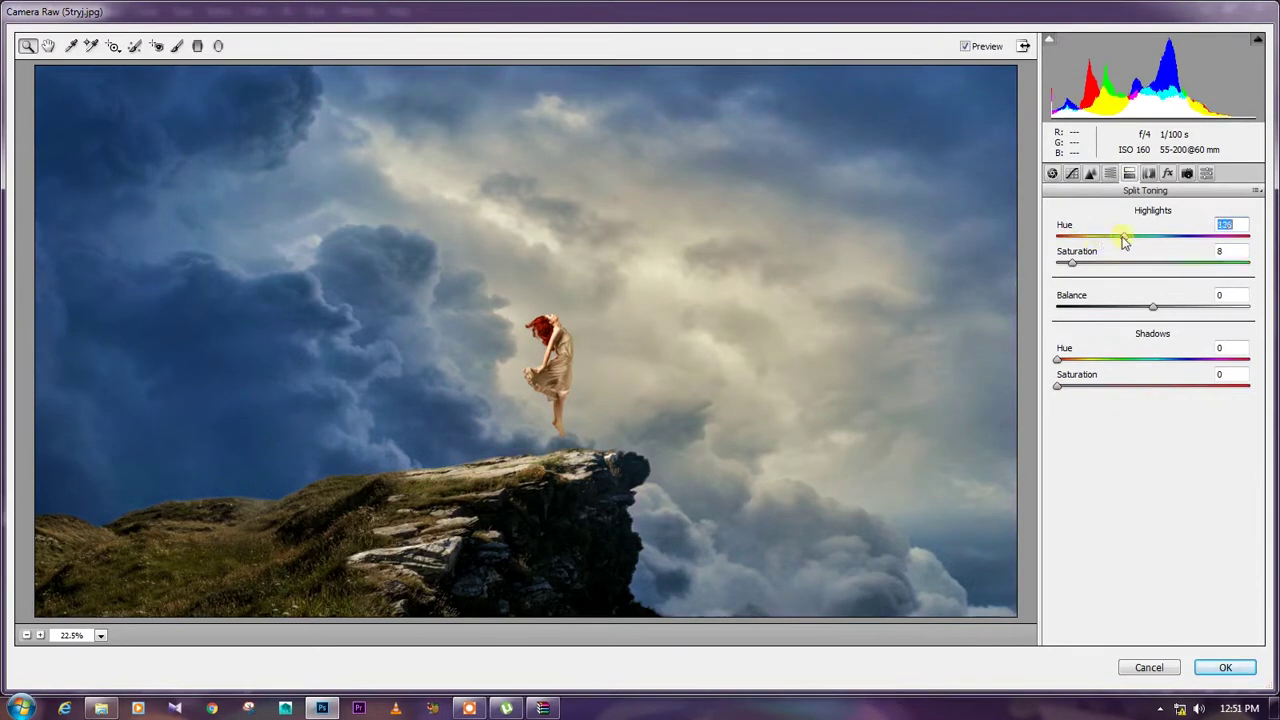
mouse_move(1102, 240)
mouse_down()
mouse_move(1160, 250)
mouse_move(1095, 253)
mouse_up()
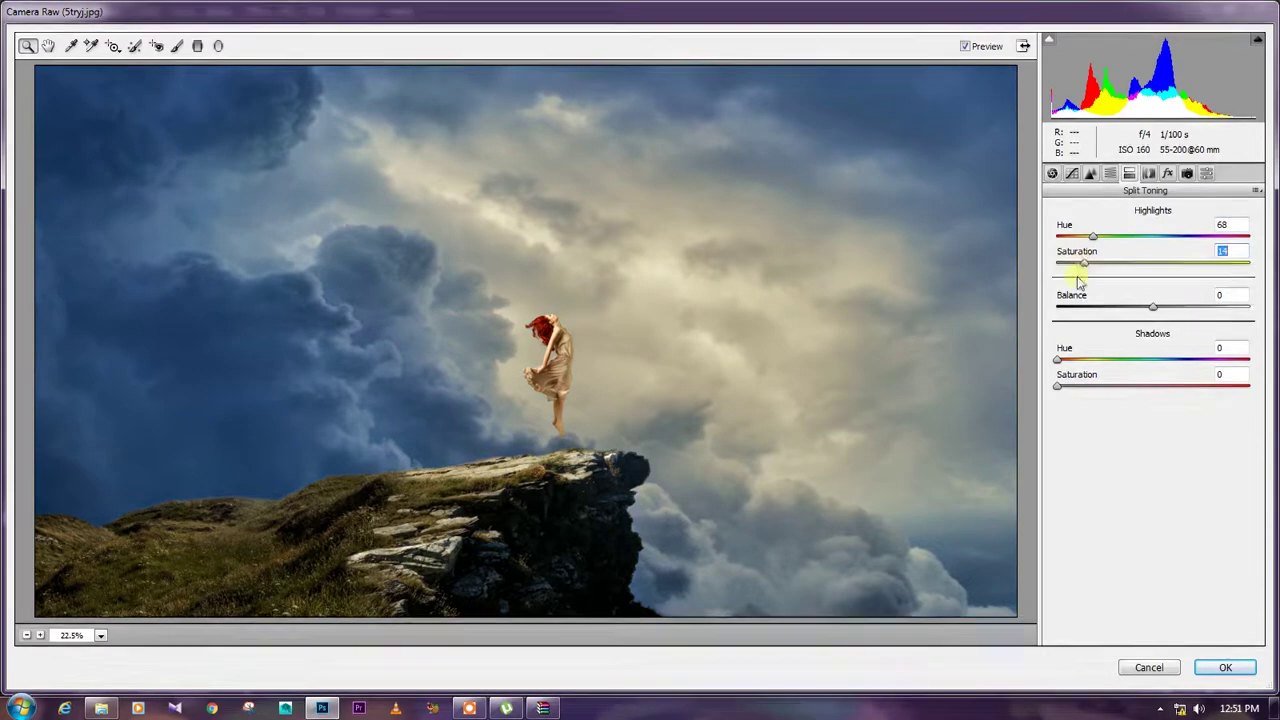
mouse_move(1059, 362)
mouse_down()
mouse_move(1196, 368)
mouse_move(1220, 356)
mouse_move(1097, 371)
mouse_move(1070, 390)
mouse_up()
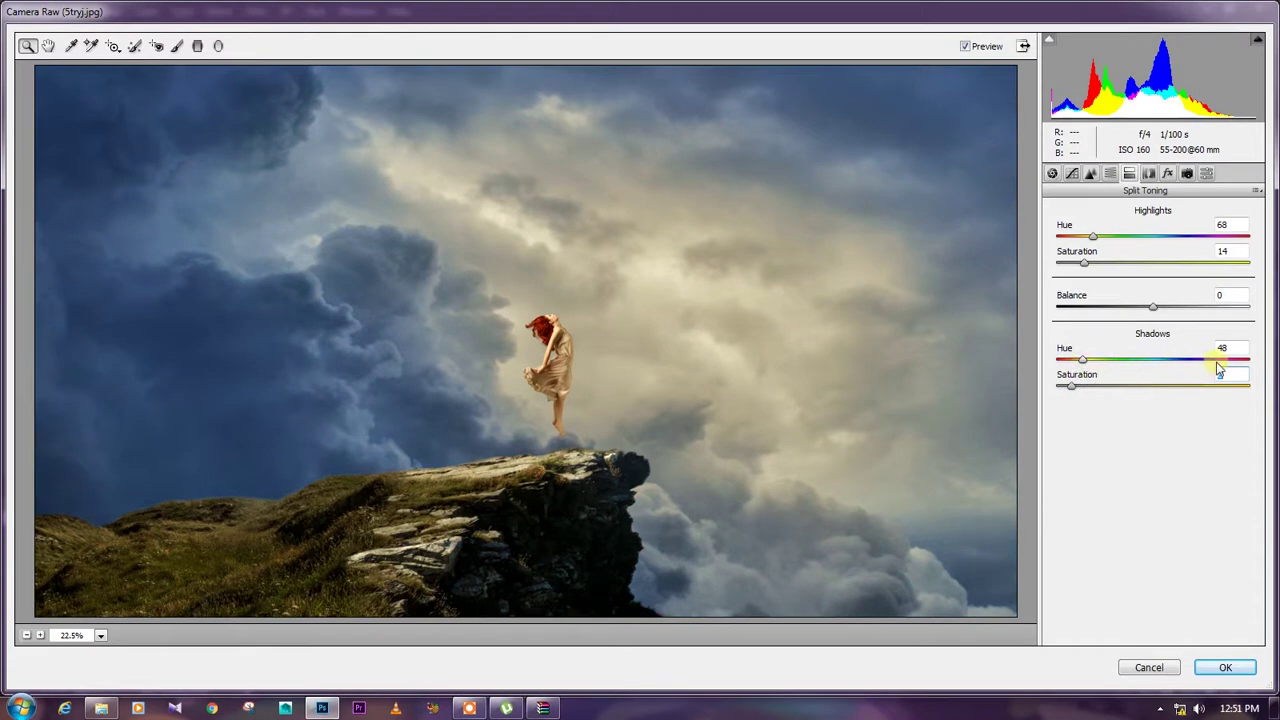
drag(1087, 366, 1168, 372)
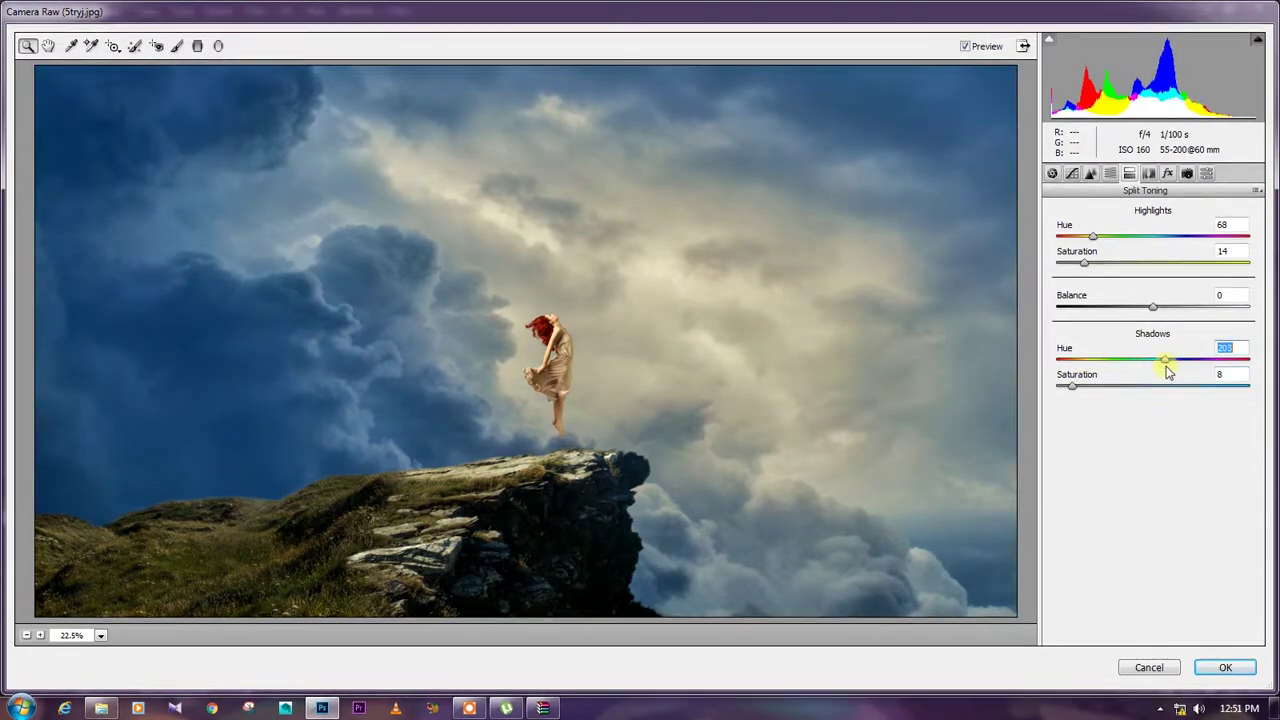
- Add a little film grain in Effects and apply the Camera Raw edits to the image
click(1153, 173)
click(1167, 173)
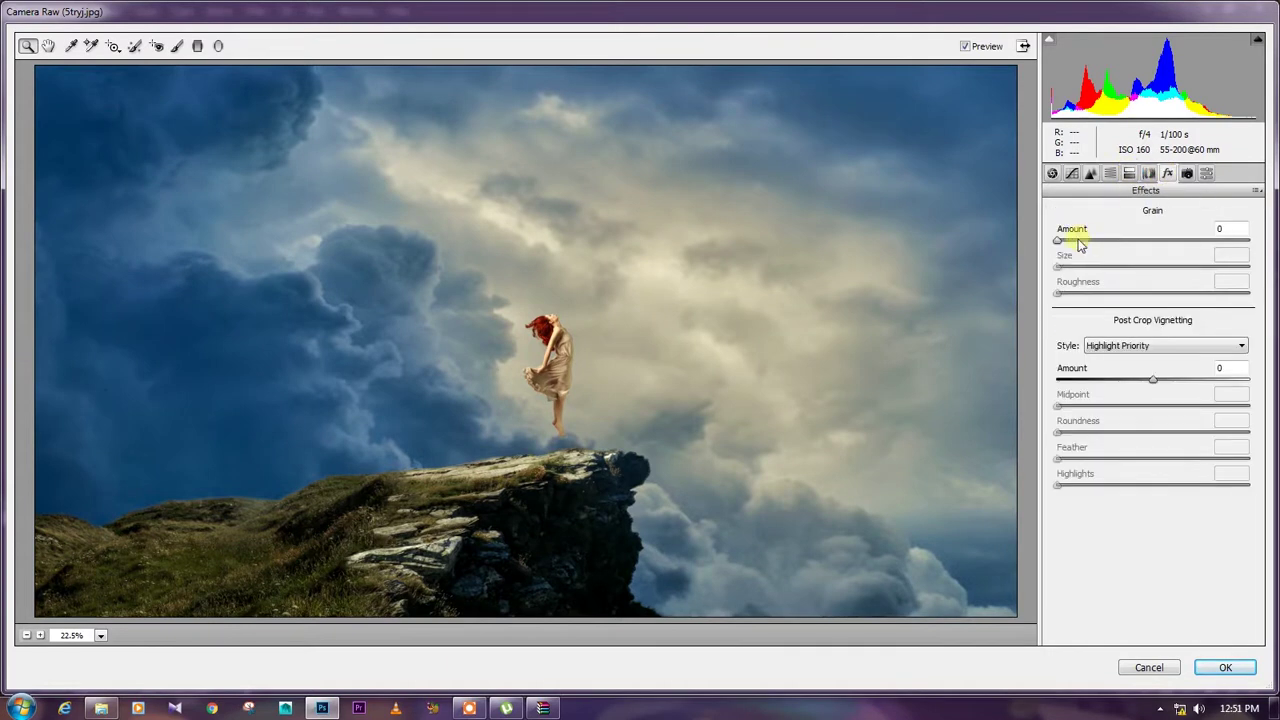
click(1079, 241)
click(1172, 173)
click(1214, 667)
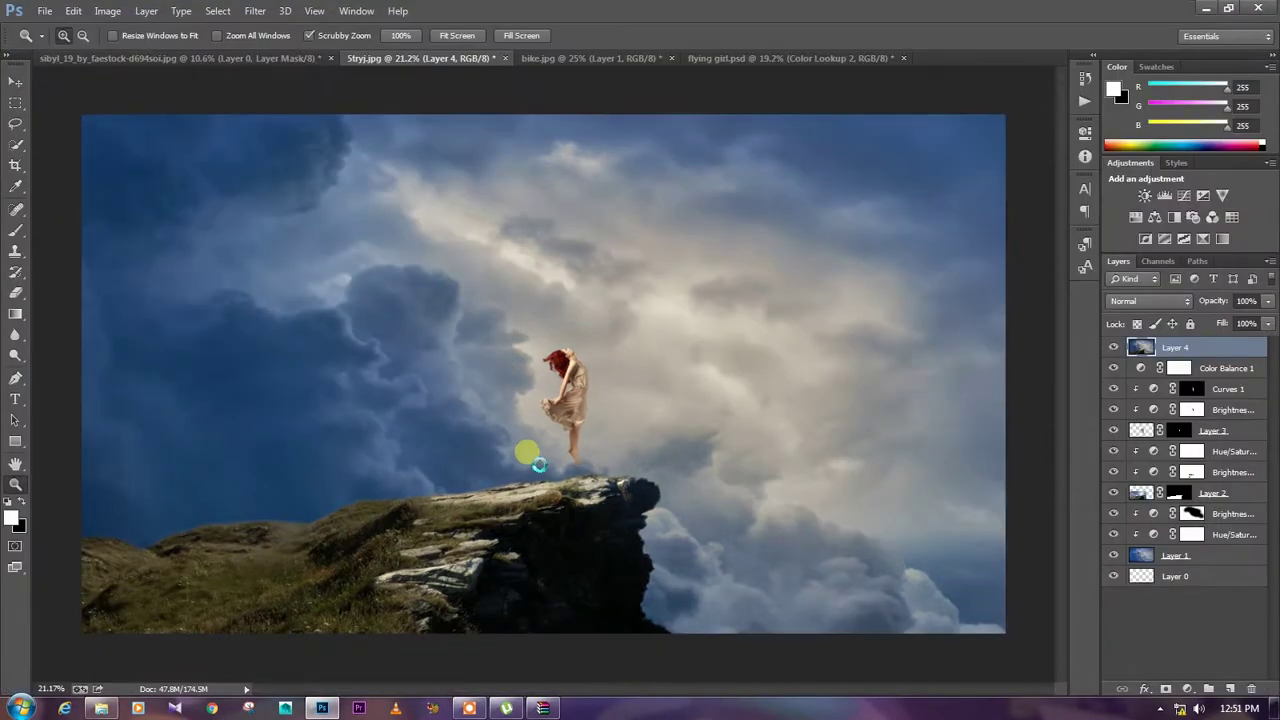
- Duplicate Layer 4 as Layer 4 copy and launch Nik Color Efex Pro 4 on the copy
drag(532, 457, 652, 435)
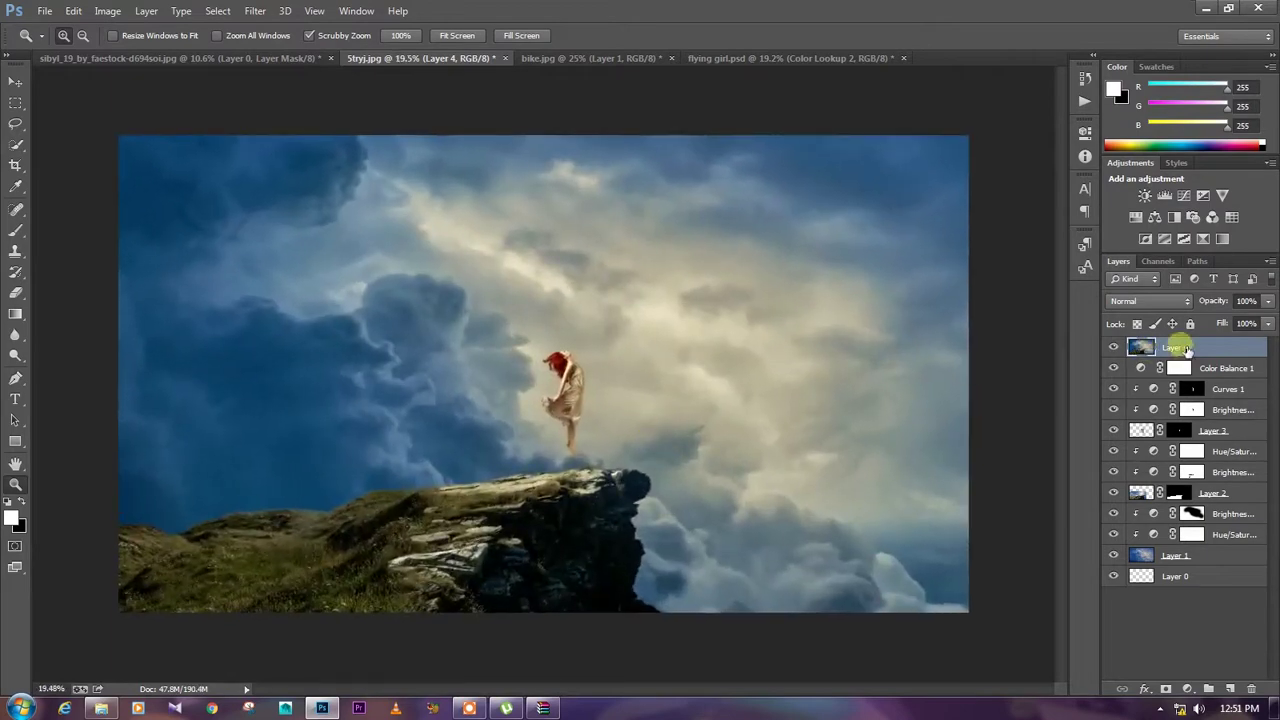
right_click(1182, 345)
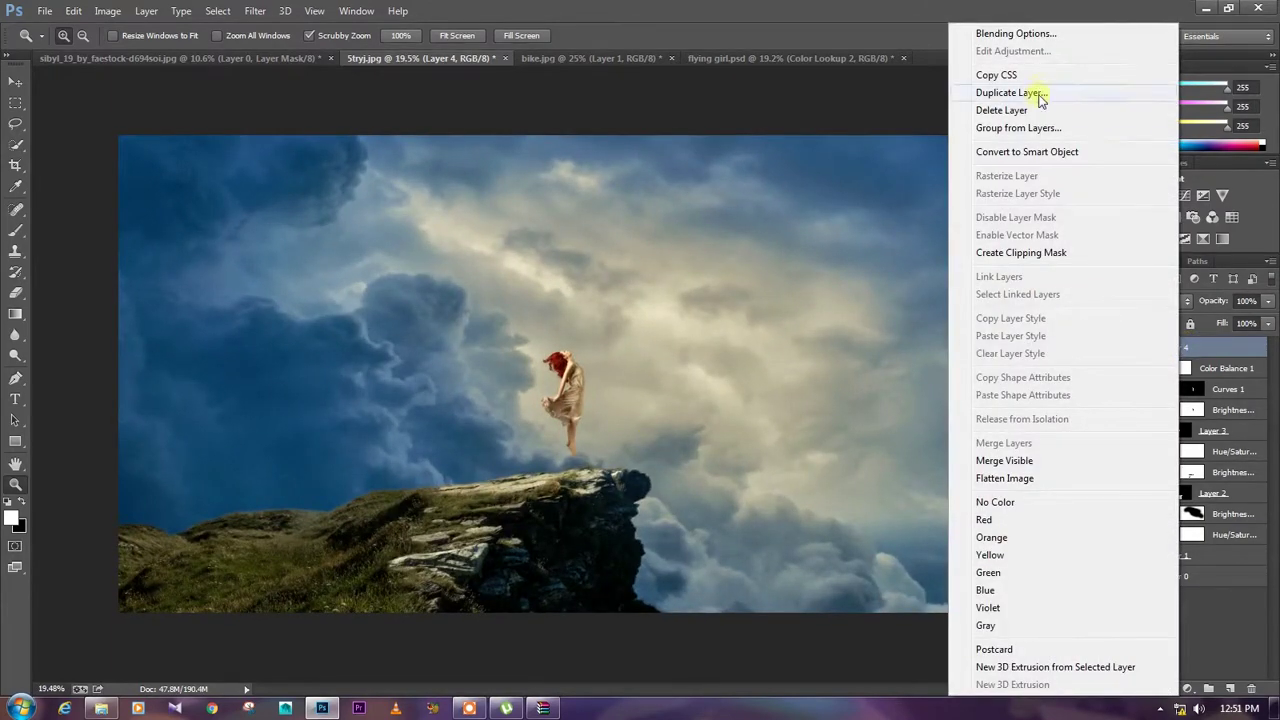
click(1030, 92)
click(779, 214)
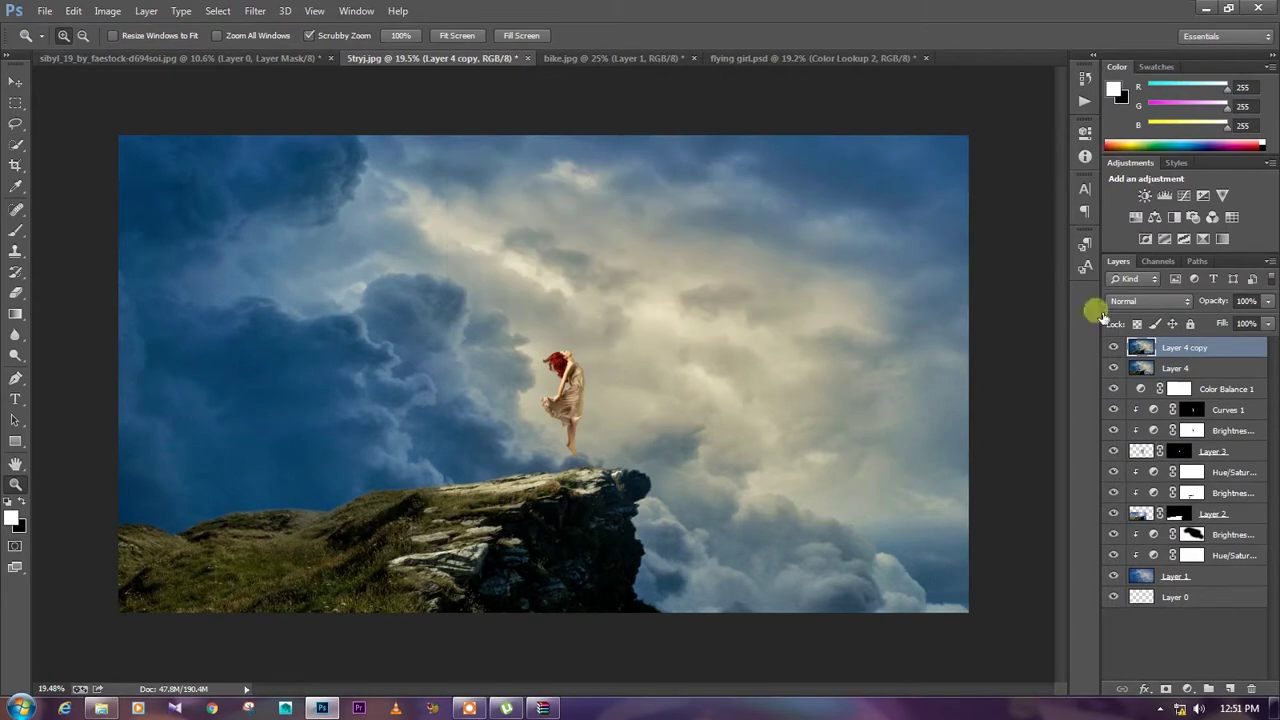
click(255, 10)
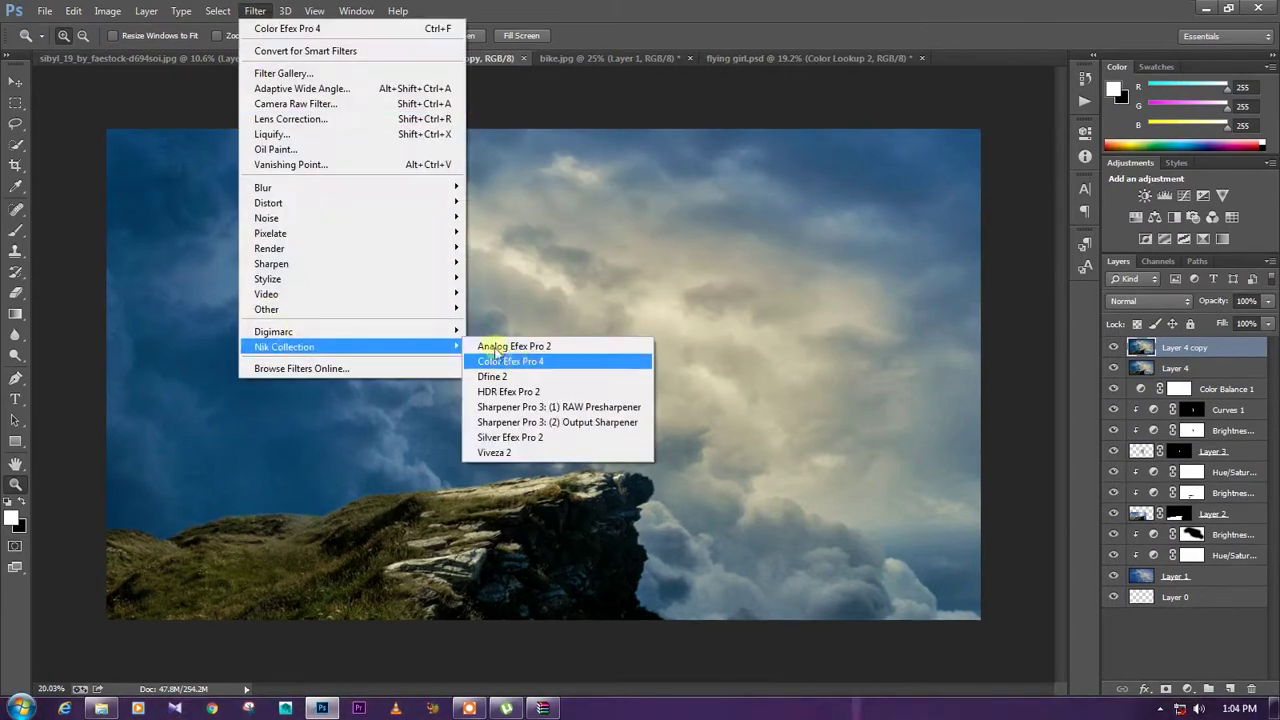
click(505, 343)
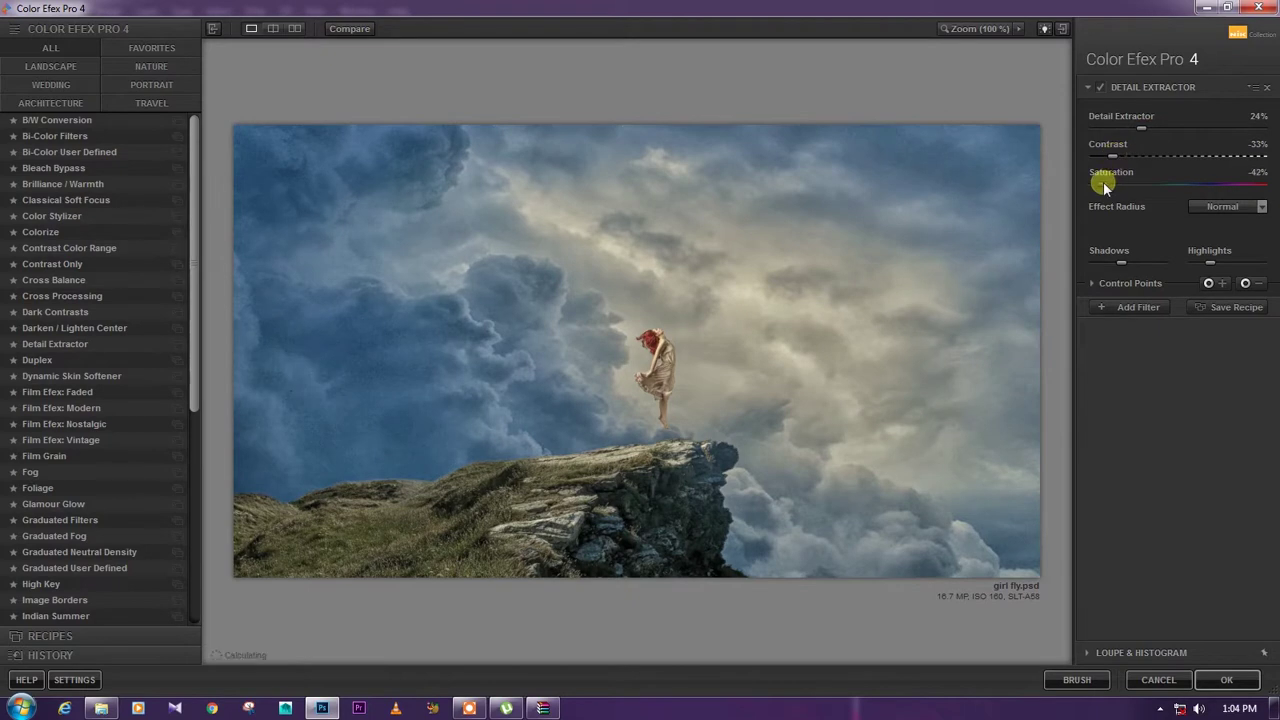
- Lower Detail Extractor saturation to -44% and add Cross Processing C04 with more strength and 19% shadows
drag(1103, 181, 1100, 182)
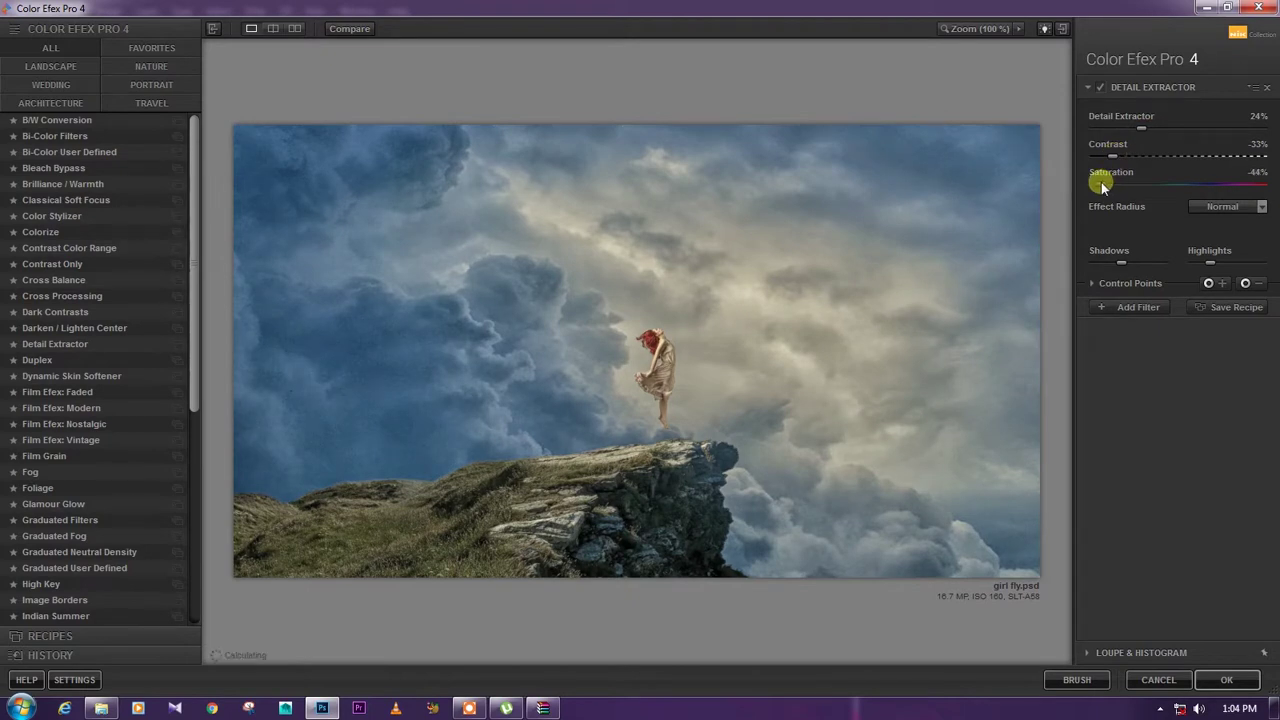
click(1101, 309)
click(57, 298)
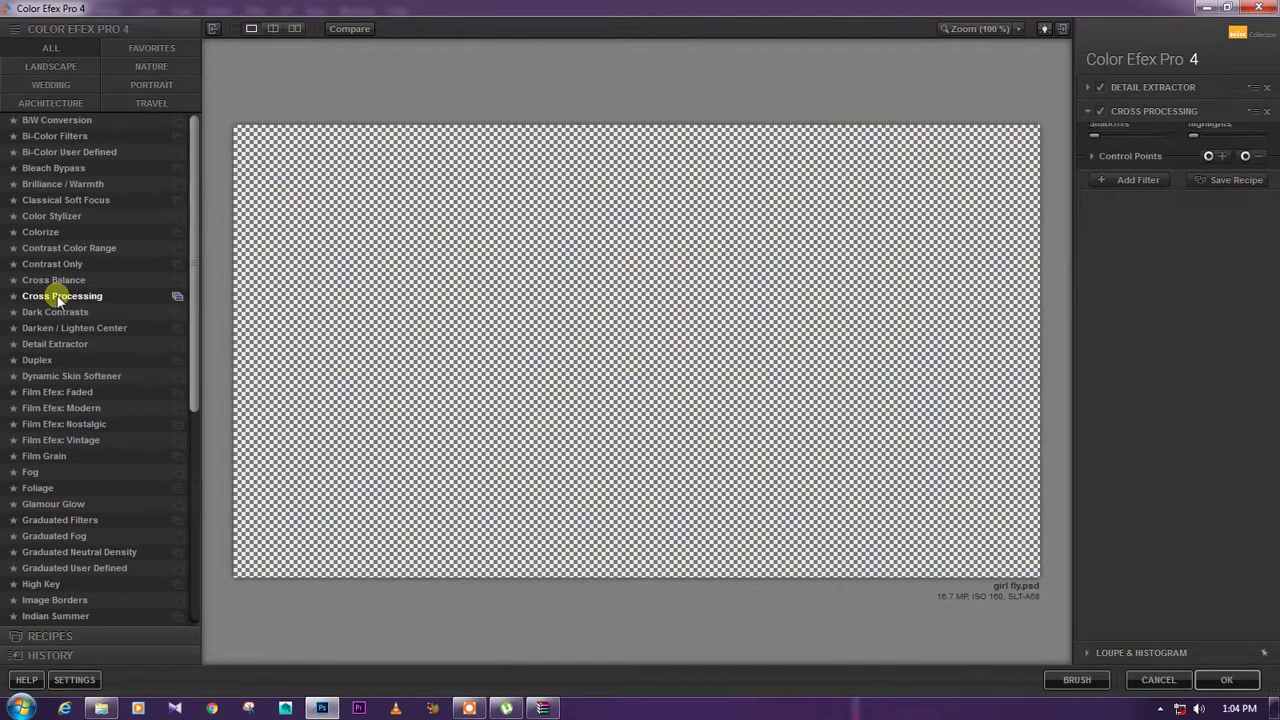
click(1207, 146)
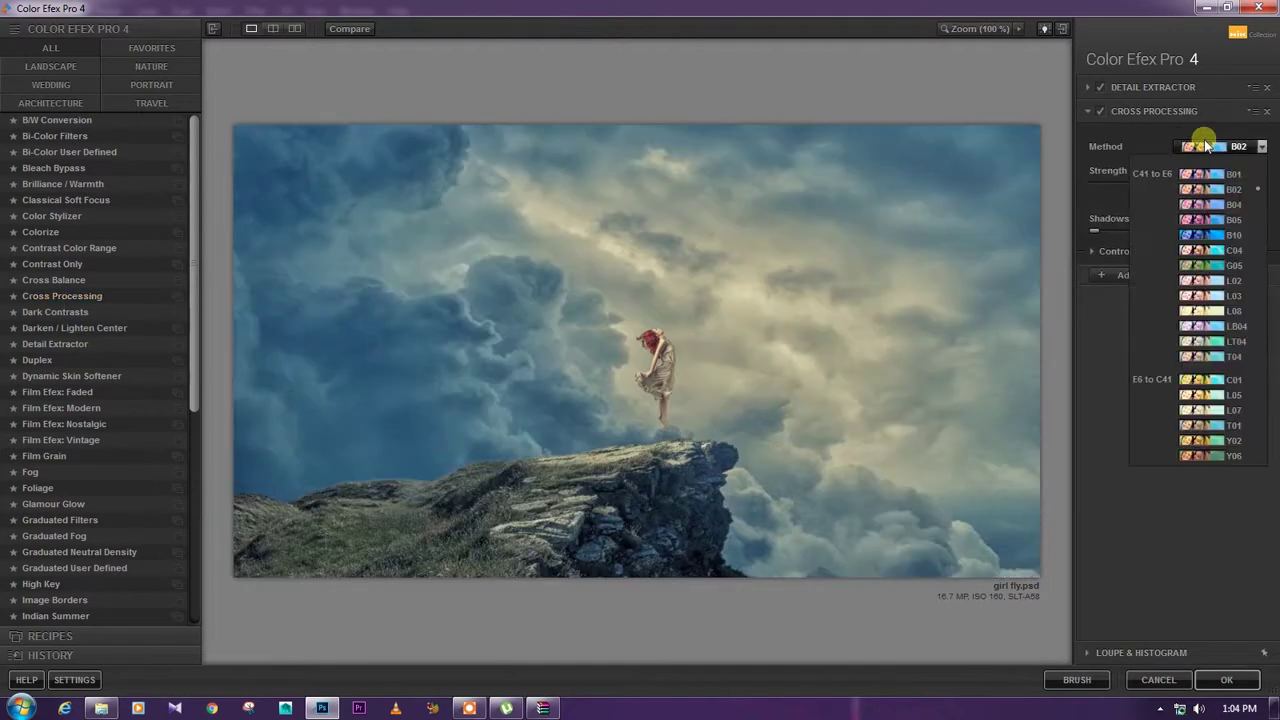
click(1200, 250)
drag(1147, 183, 1153, 183)
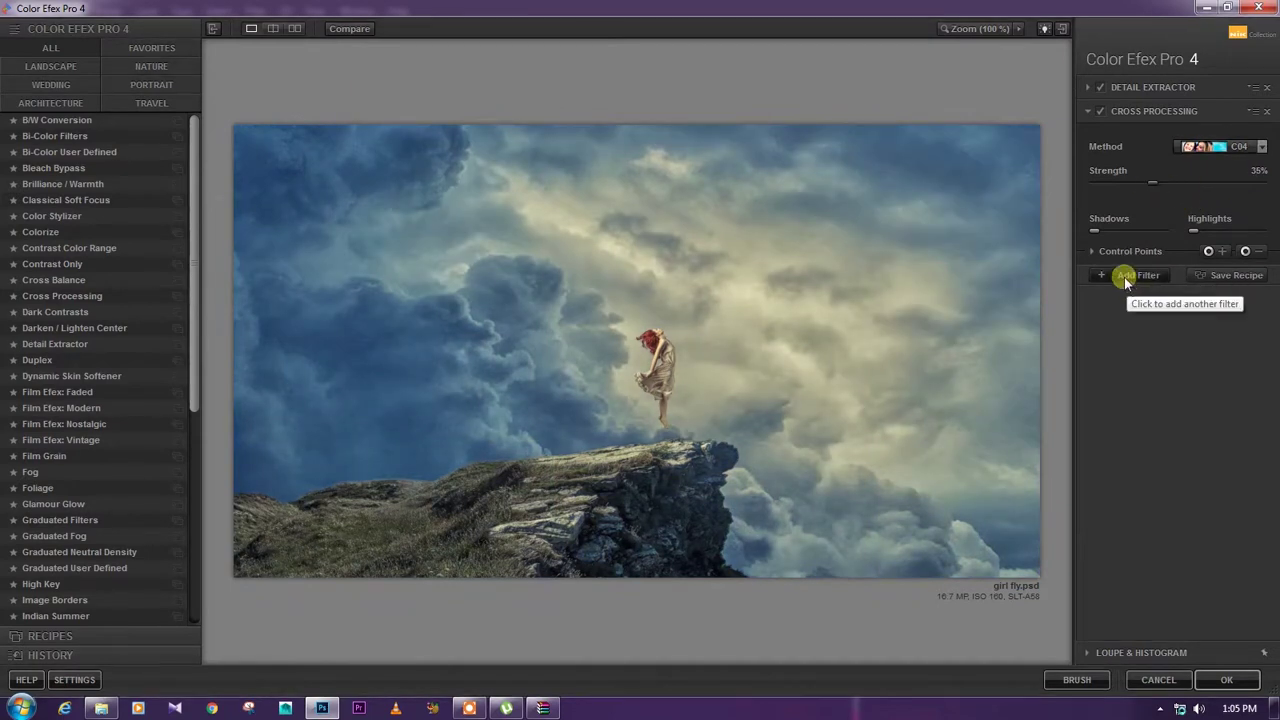
drag(1104, 234, 1110, 235)
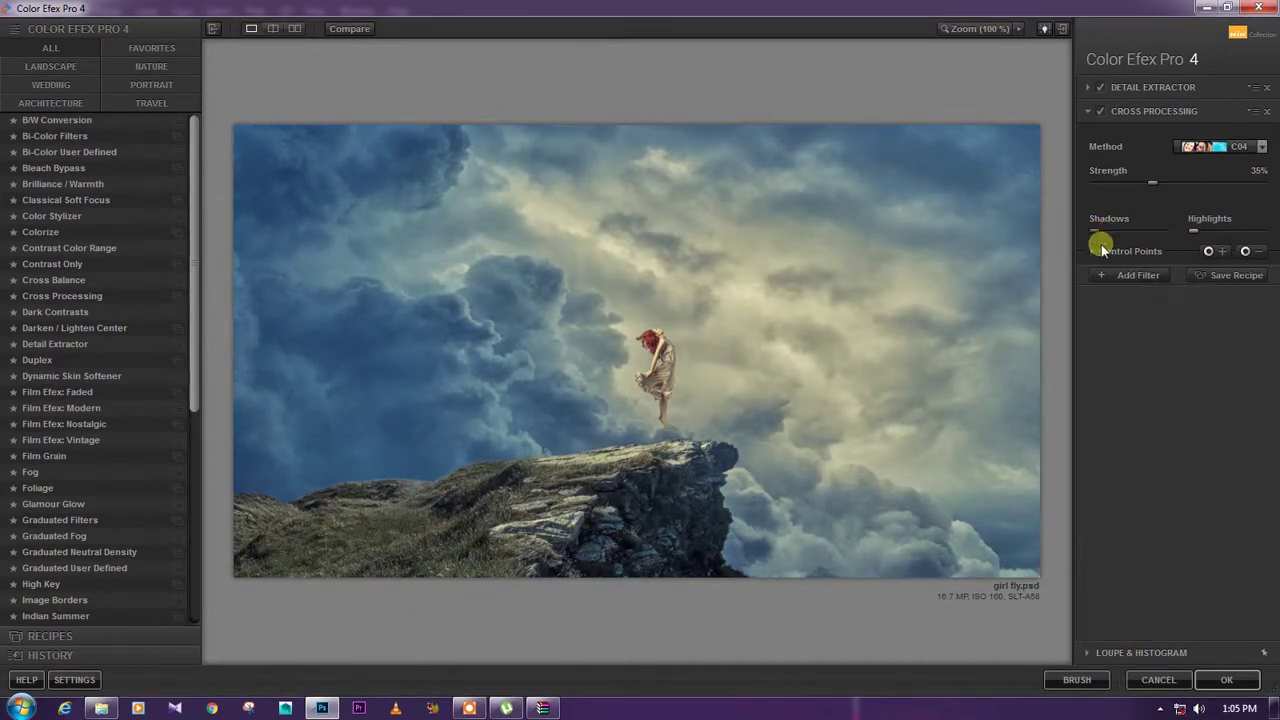
click(1138, 275)
- Add a Darken / Lighten Center filter with a smaller bright centre and darker borders
click(57, 328)
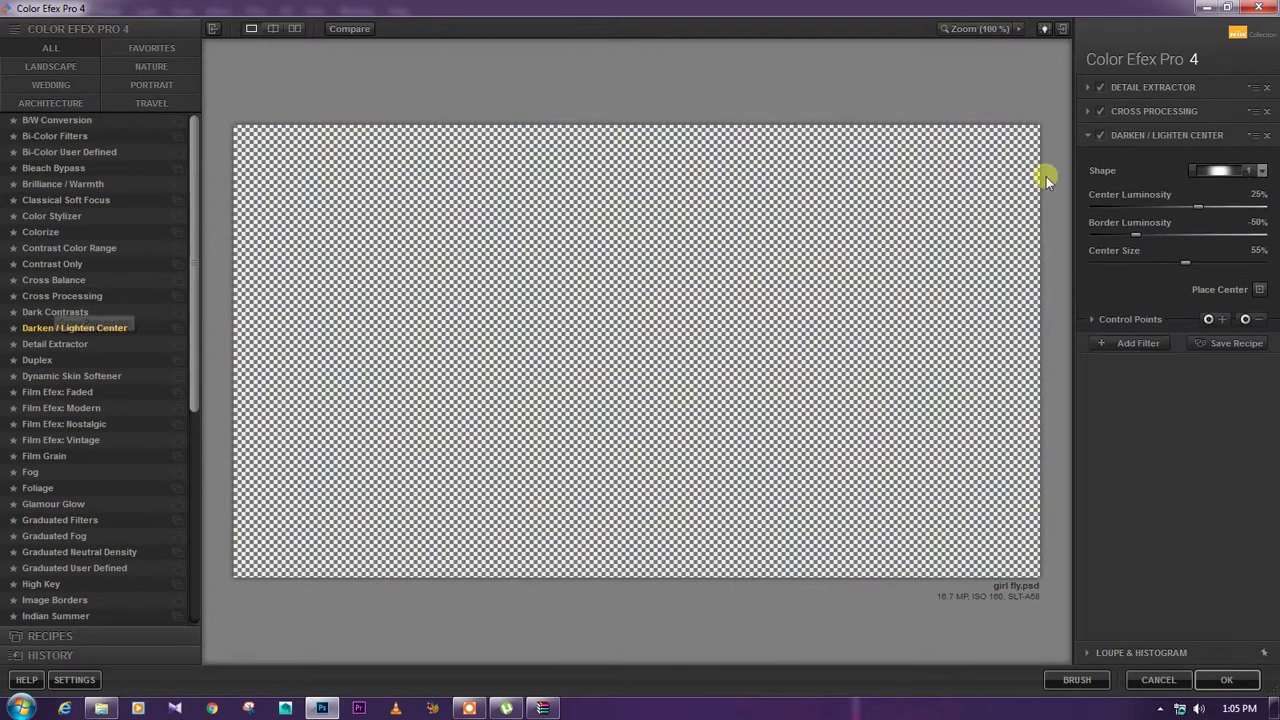
drag(1184, 262, 1138, 237)
drag(1198, 206, 1203, 213)
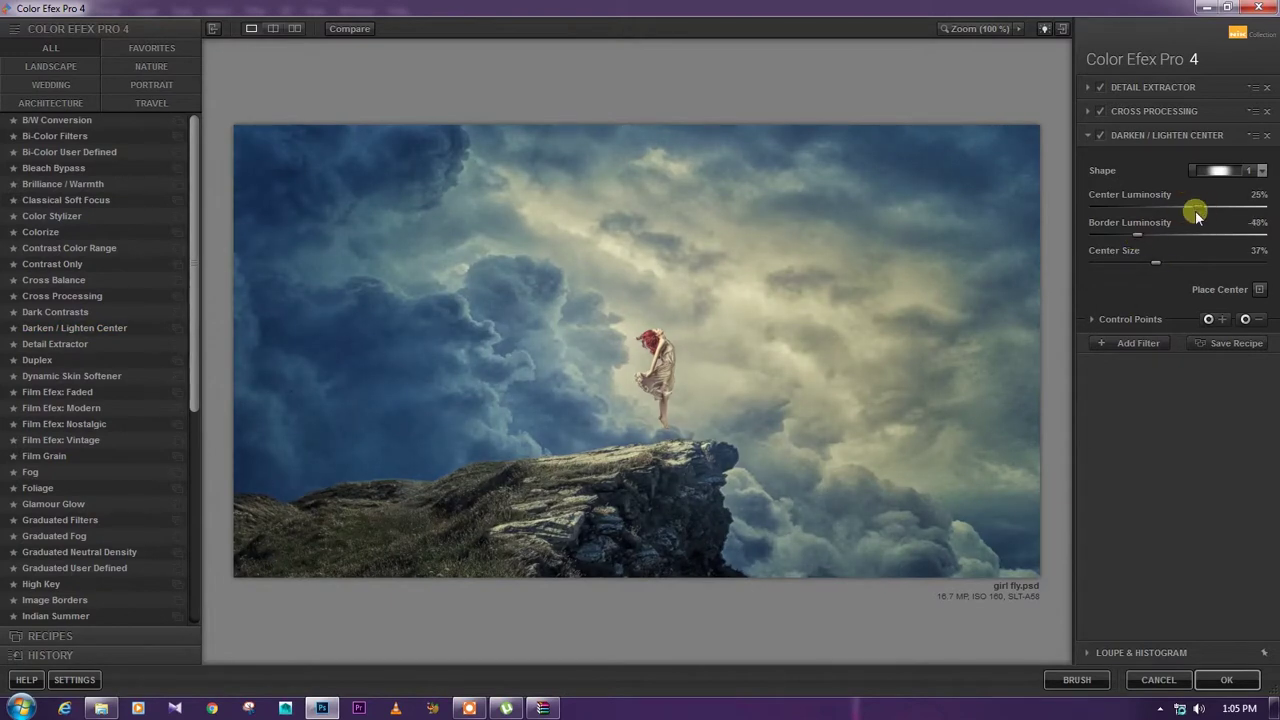
- Add a Fog filter at 3% intensity and apply all Color Efex filters to the image
click(1138, 343)
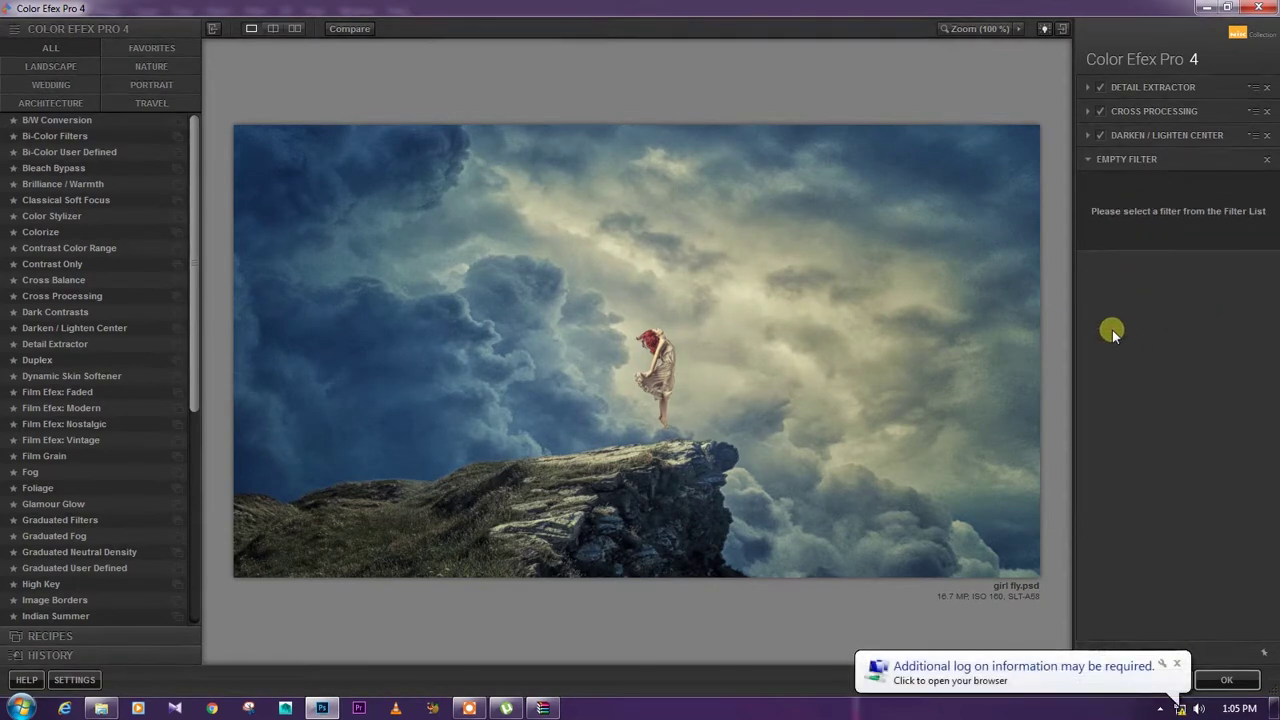
click(53, 472)
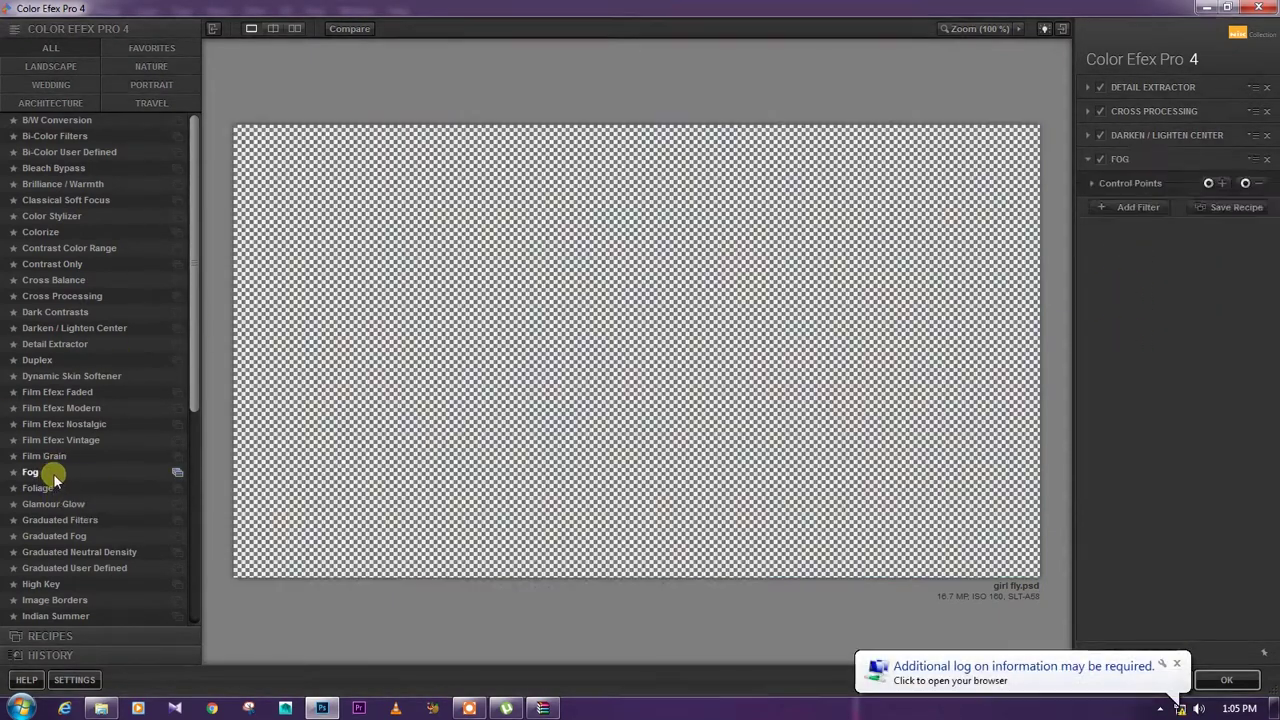
drag(1225, 227, 1099, 231)
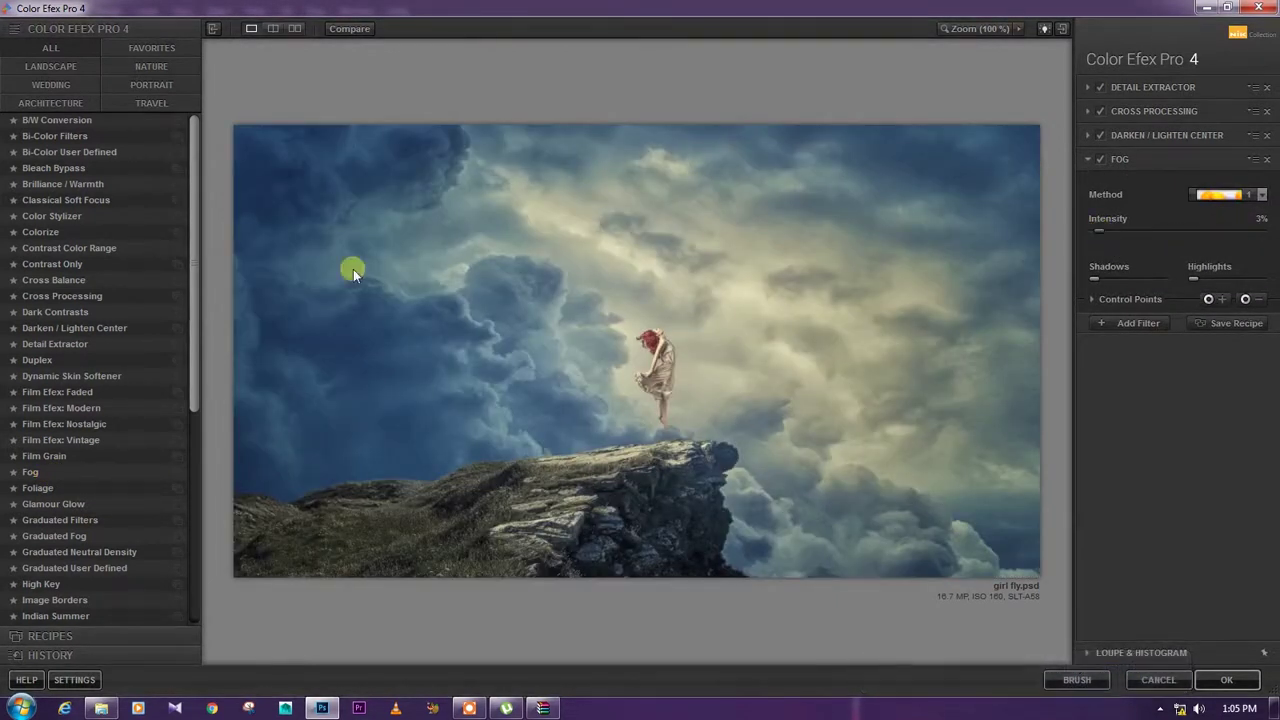
scroll(128, 471, down, 1)
scroll(128, 471, down, 2)
scroll(128, 471, down, 2)
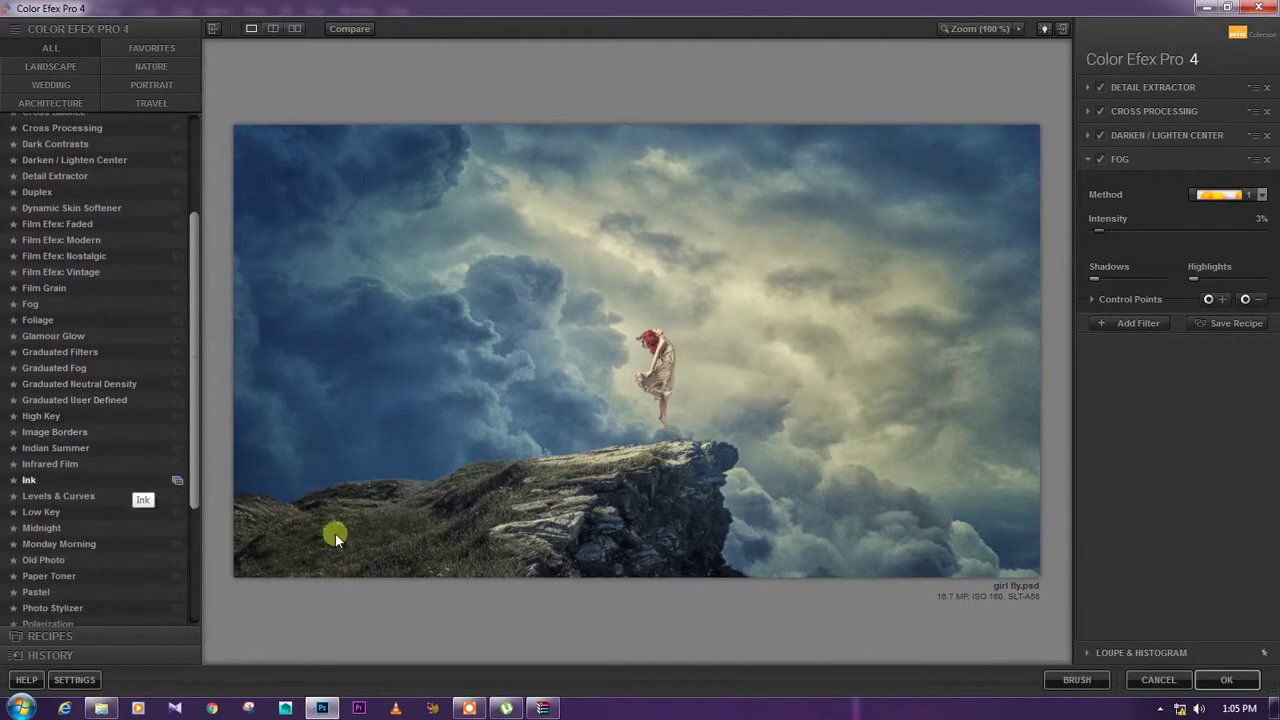
click(1228, 682)
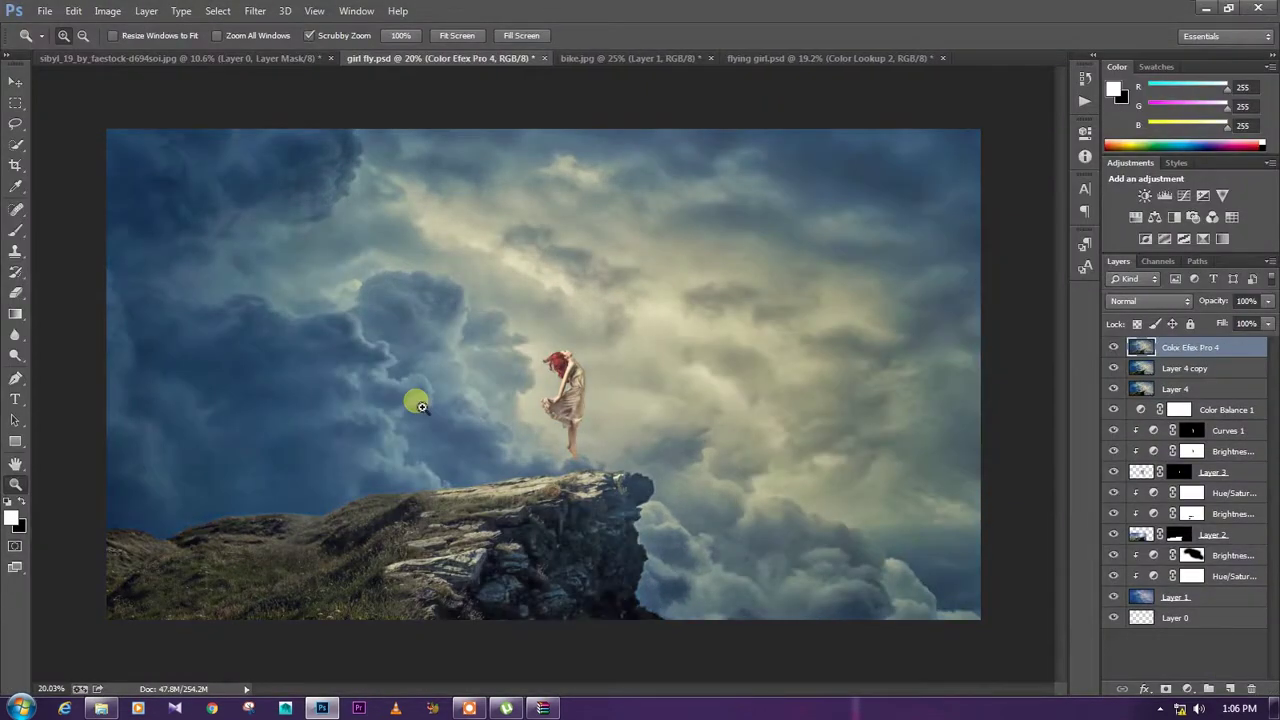
drag(418, 405, 413, 380)
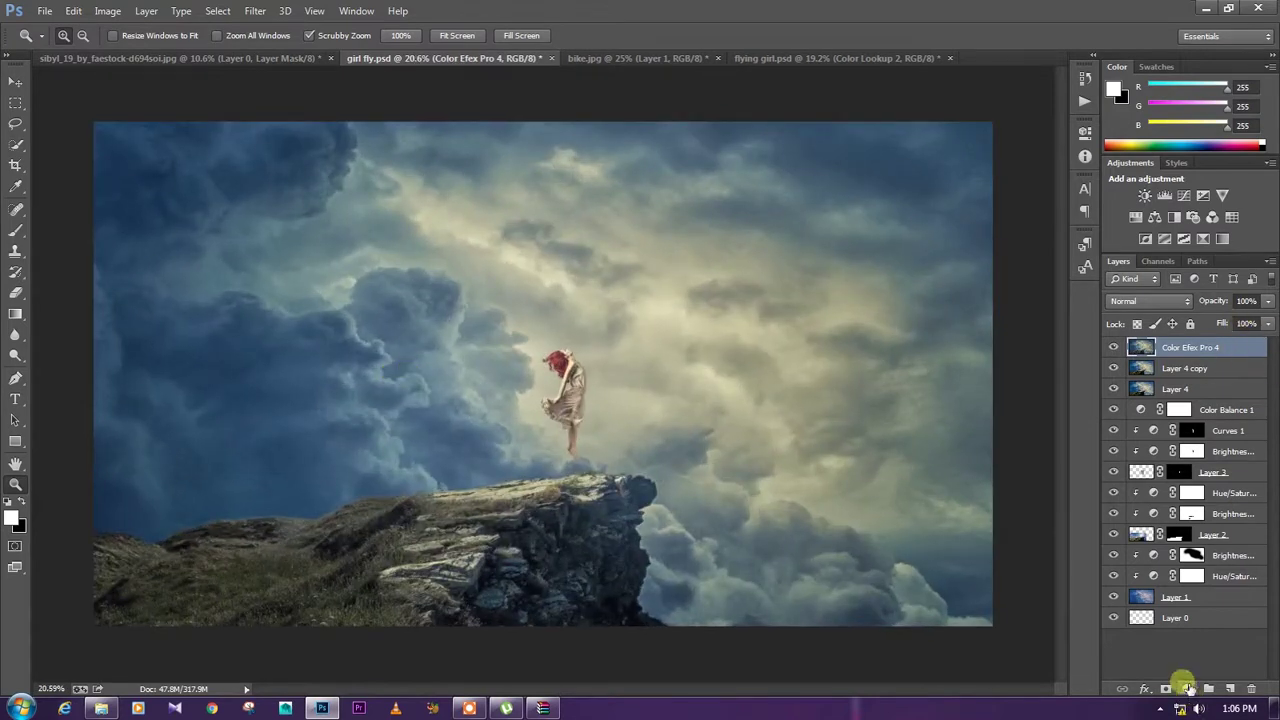
- Create a new Layer 5, fill it solid black, and attach a white layer mask
click(1230, 689)
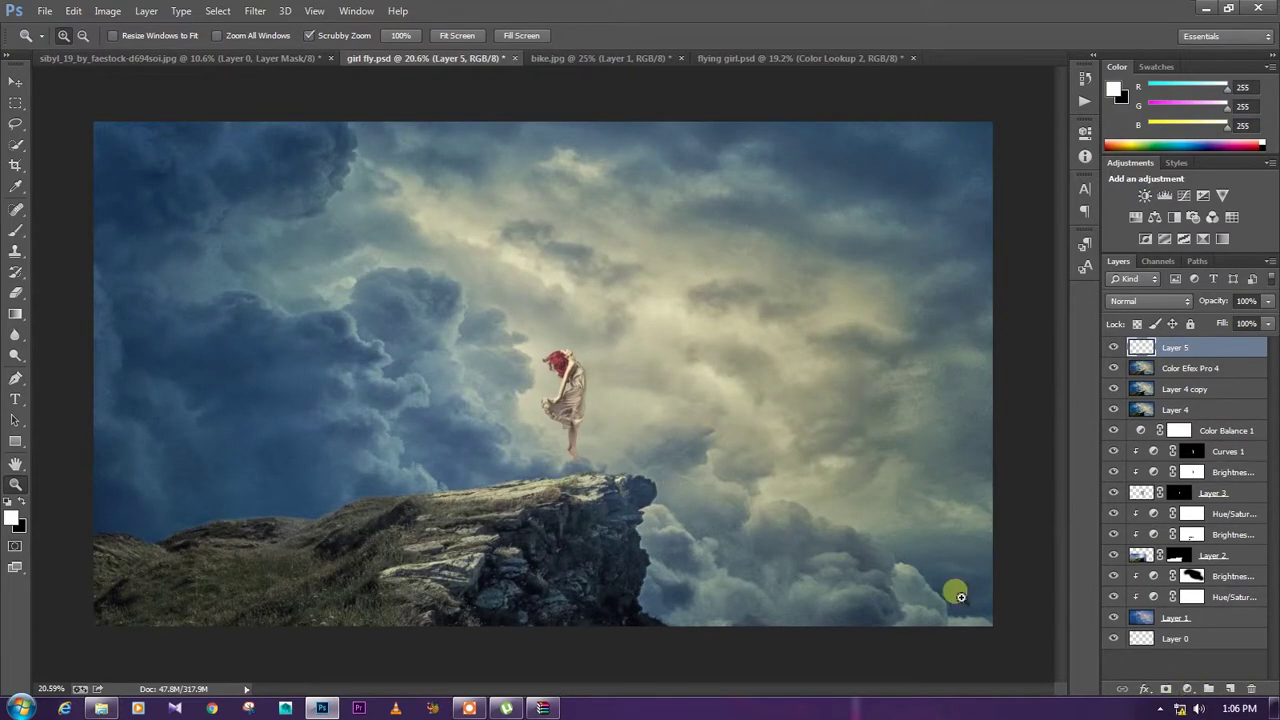
click(20, 502)
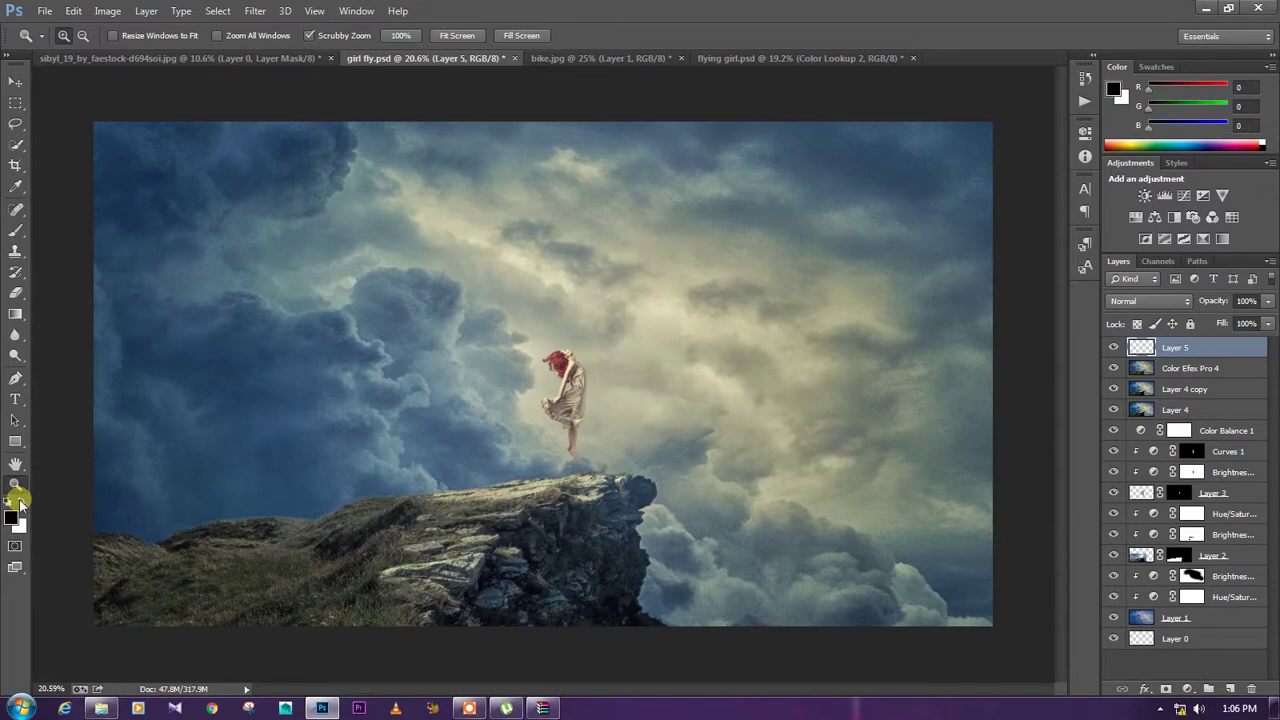
key(ctrl+BackSpace)
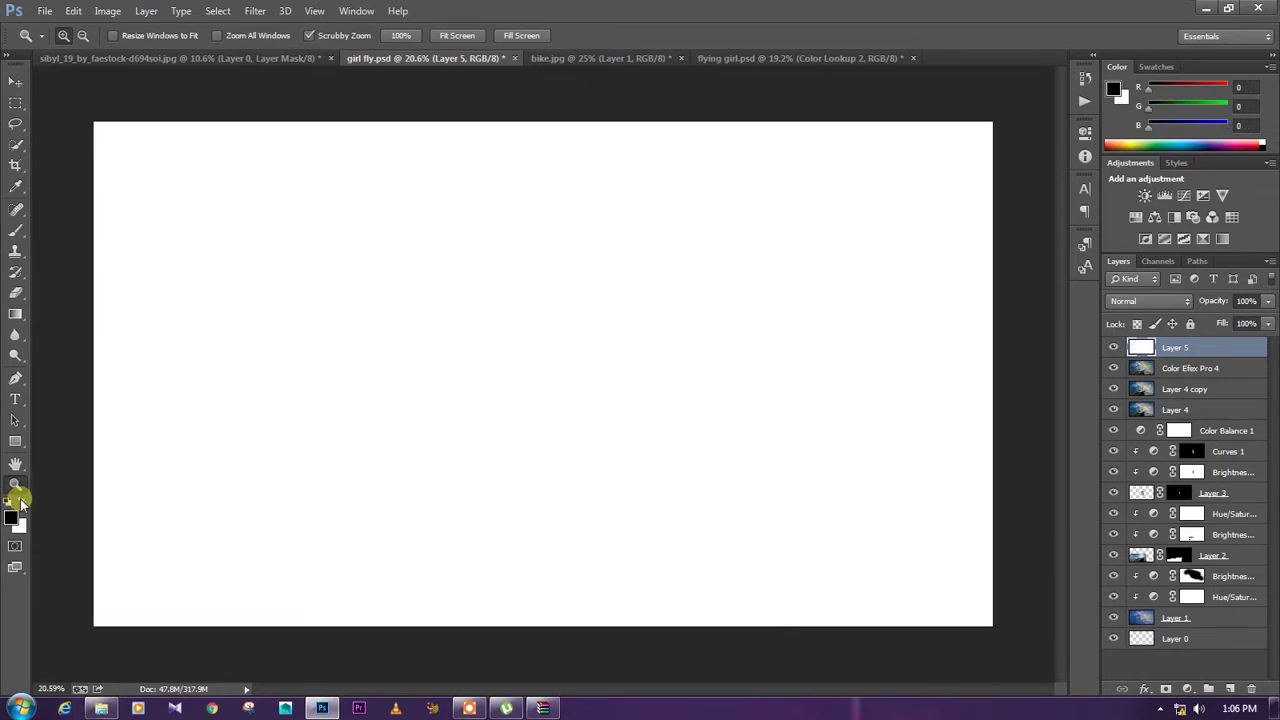
key(alt+BackSpace)
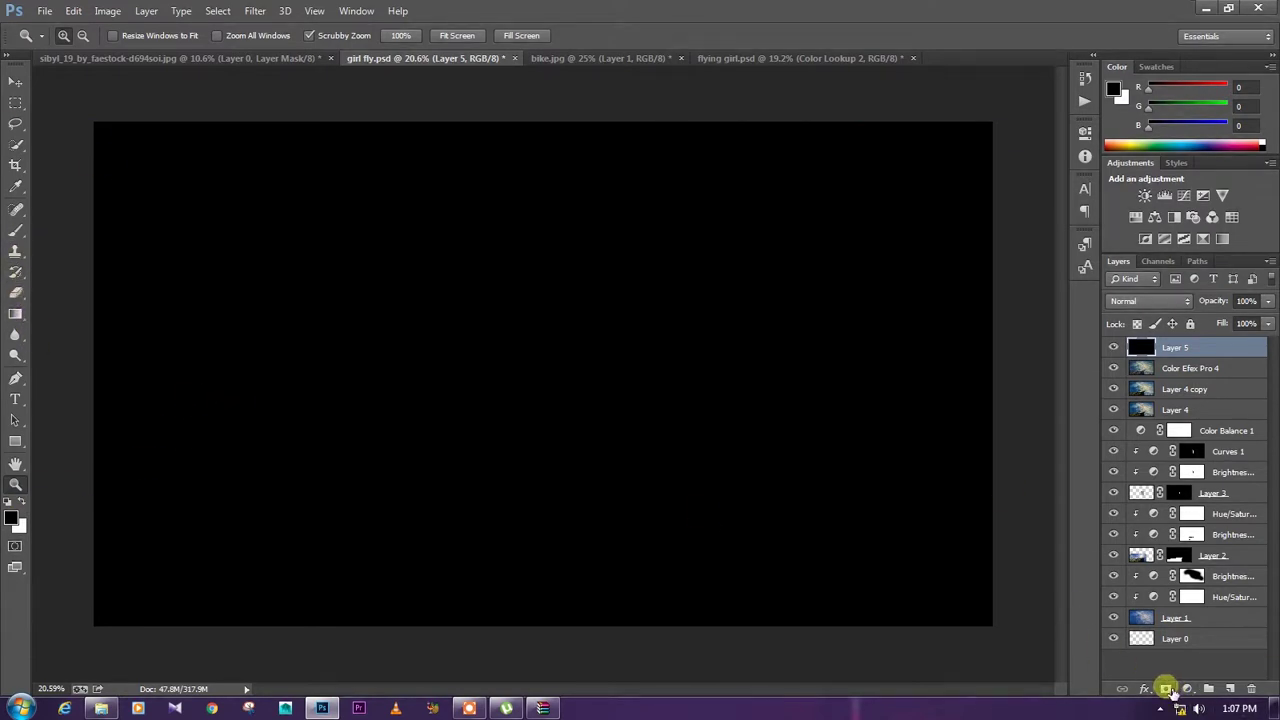
click(1166, 689)
- Set up a soft 2500 px brush painting black on Layer 5's mask
click(15, 229)
key(bracketright)
key(bracketright)
key(bracketright)
key(bracketright)
key(bracketright)
key(bracketright)
key(bracketright)
key(bracketright)
key(bracketright)
right_click(430, 366)
click(508, 476)
key(Return)
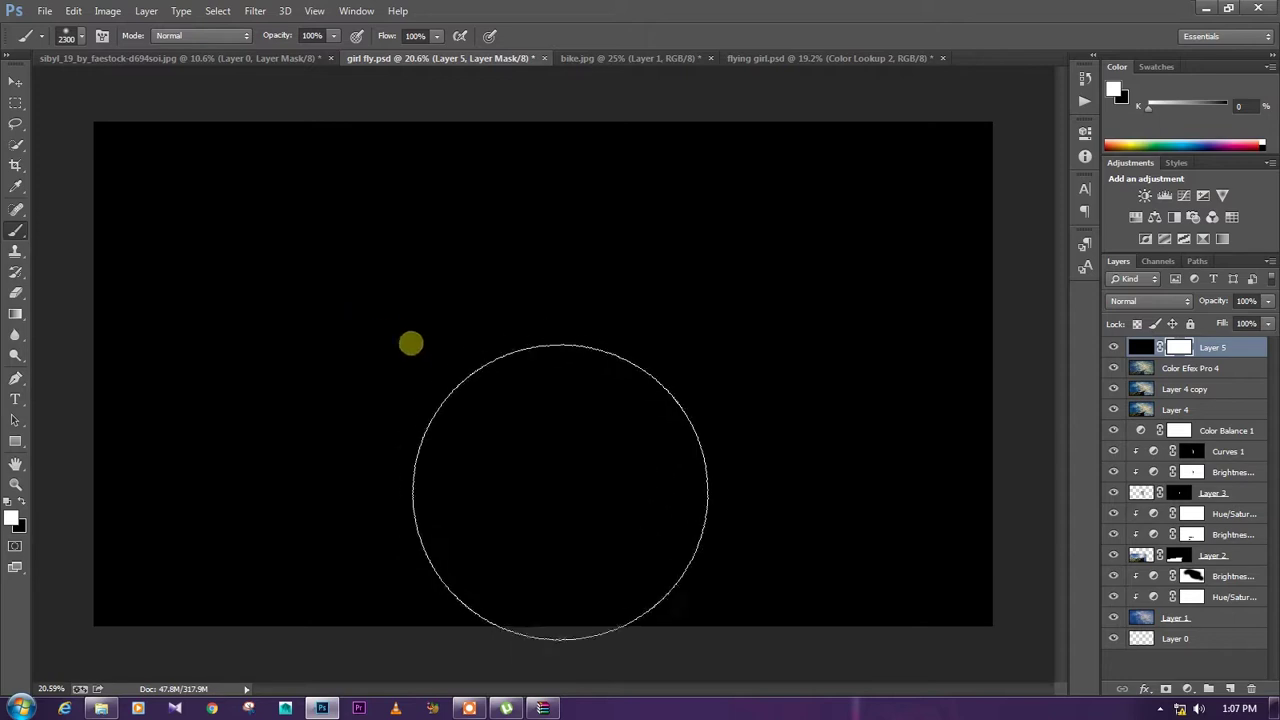
key(bracketright)
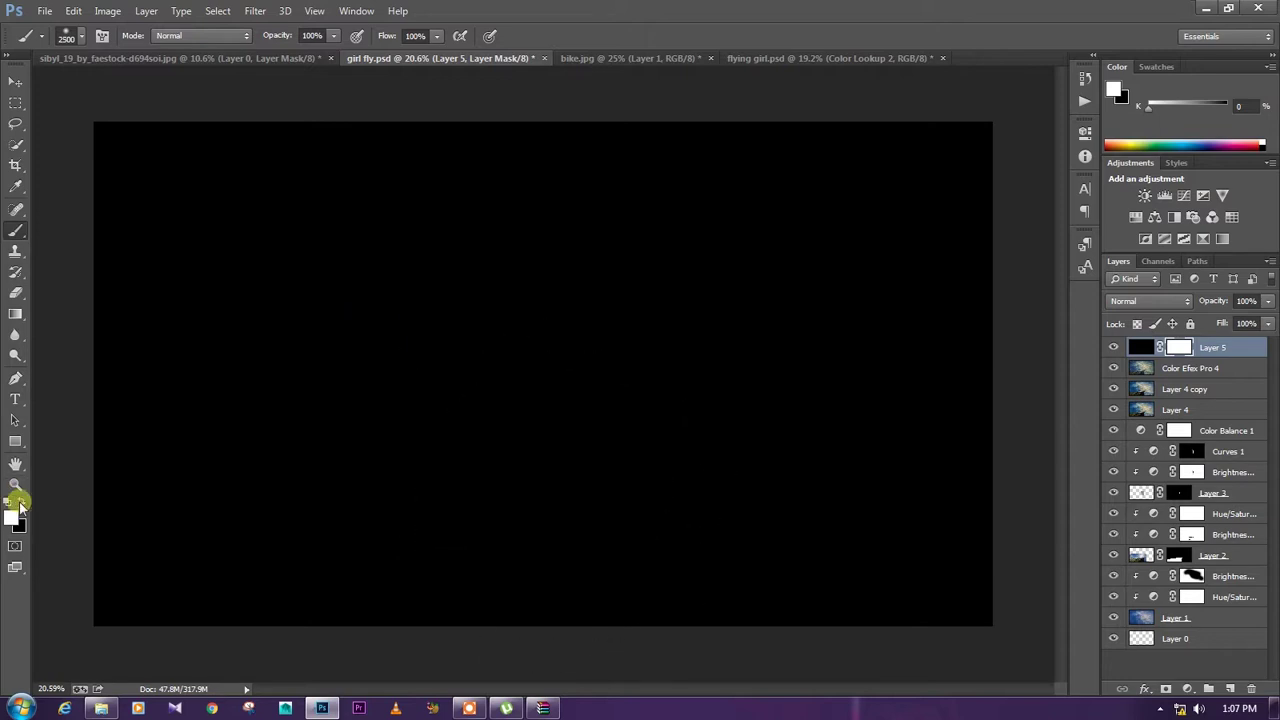
click(20, 503)
- Paint the mask to reveal the girl and the clouds at the centre, left and right
drag(340, 403, 467, 363)
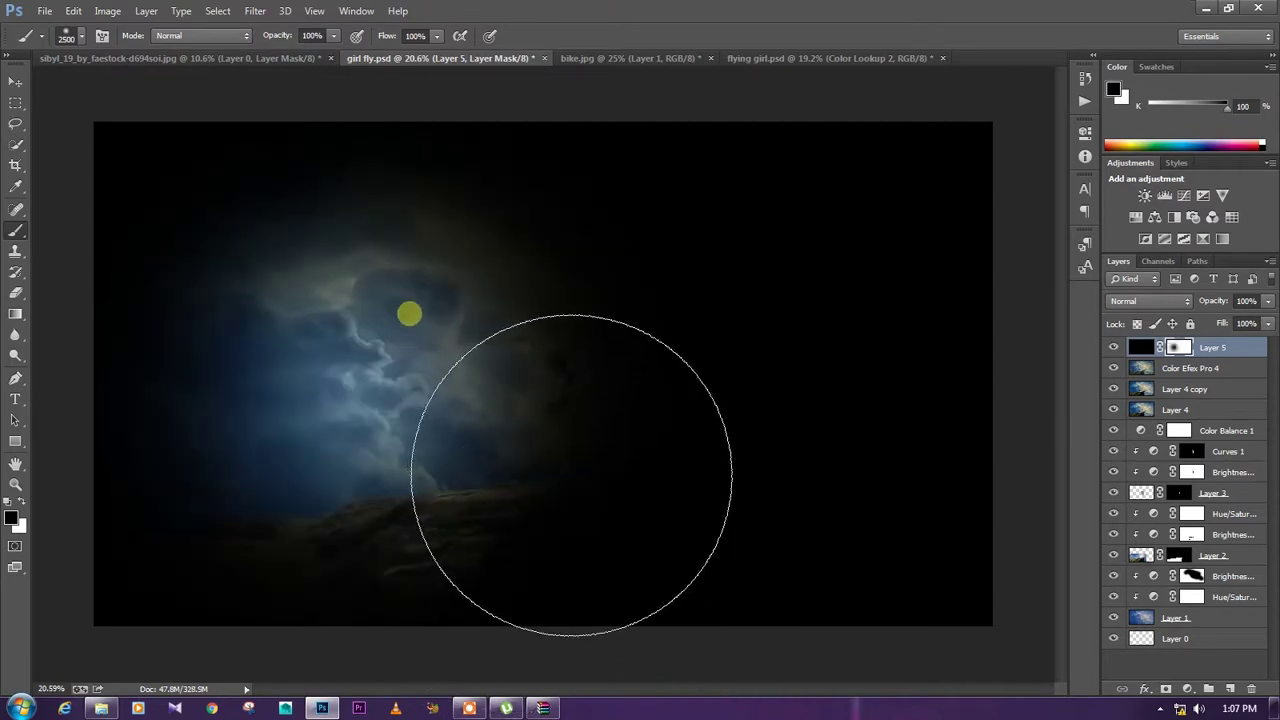
key(ctrl+z)
click(503, 332)
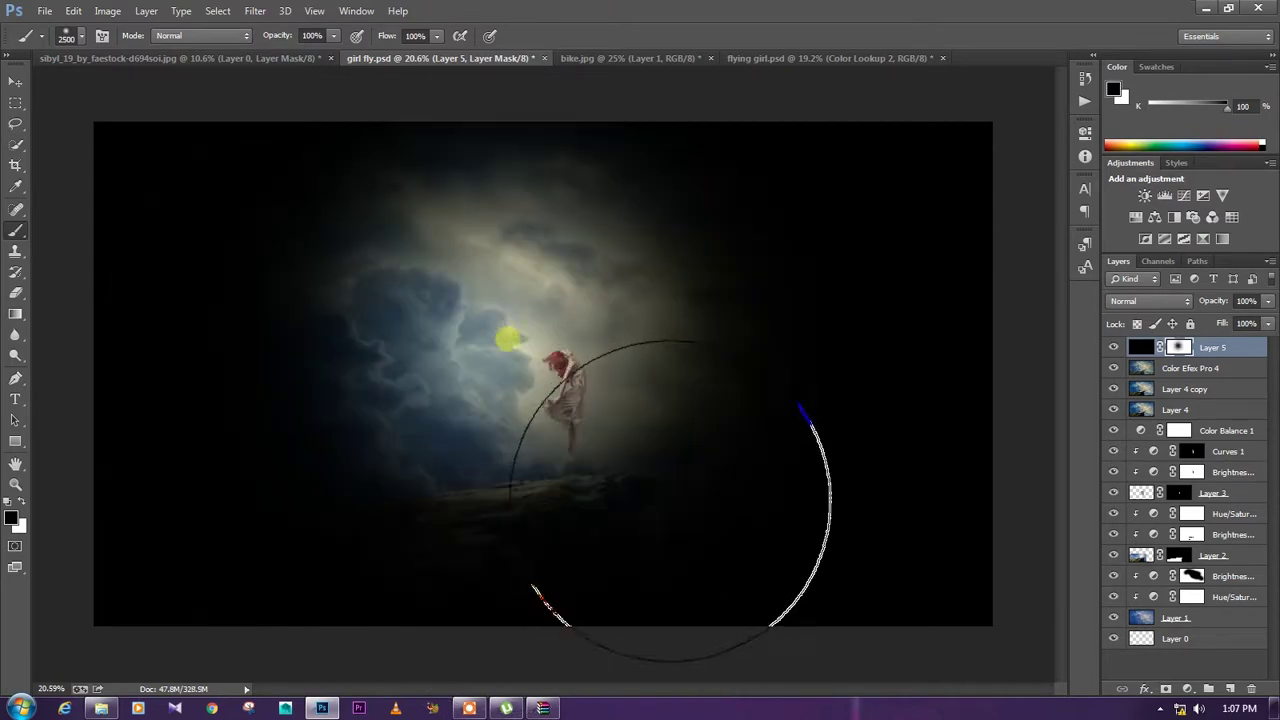
click(766, 381)
click(311, 385)
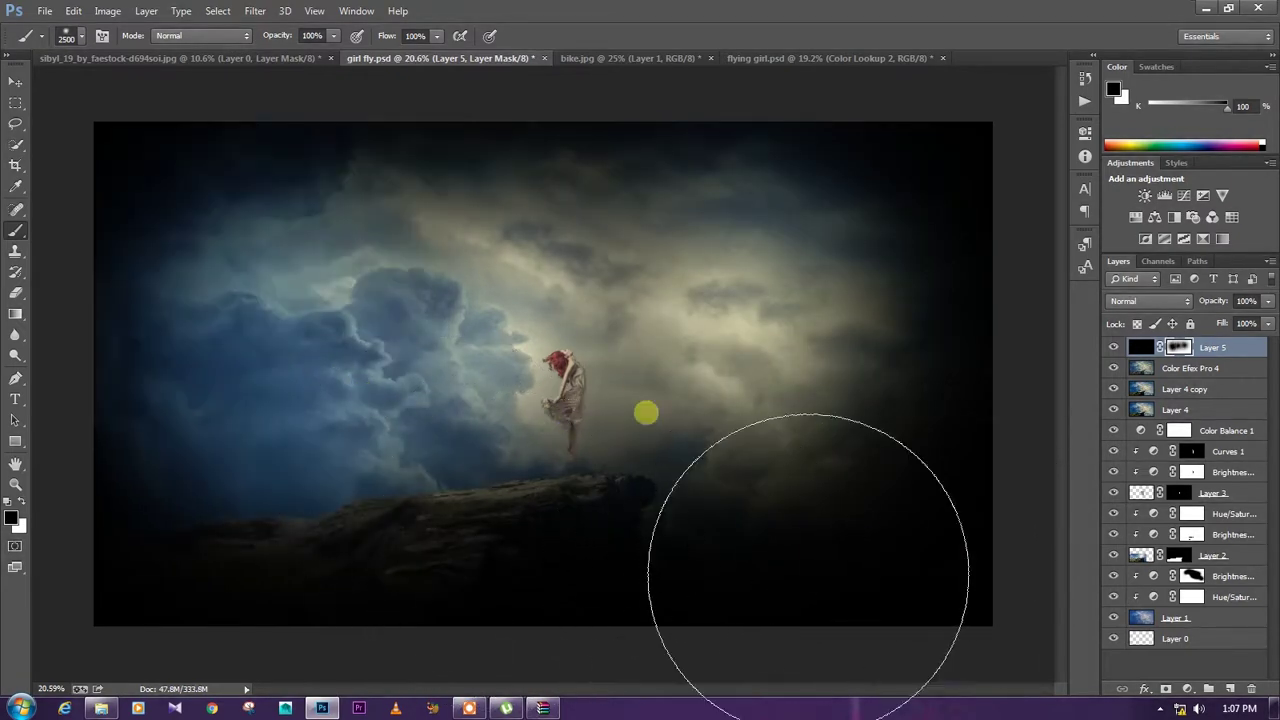
click(751, 411)
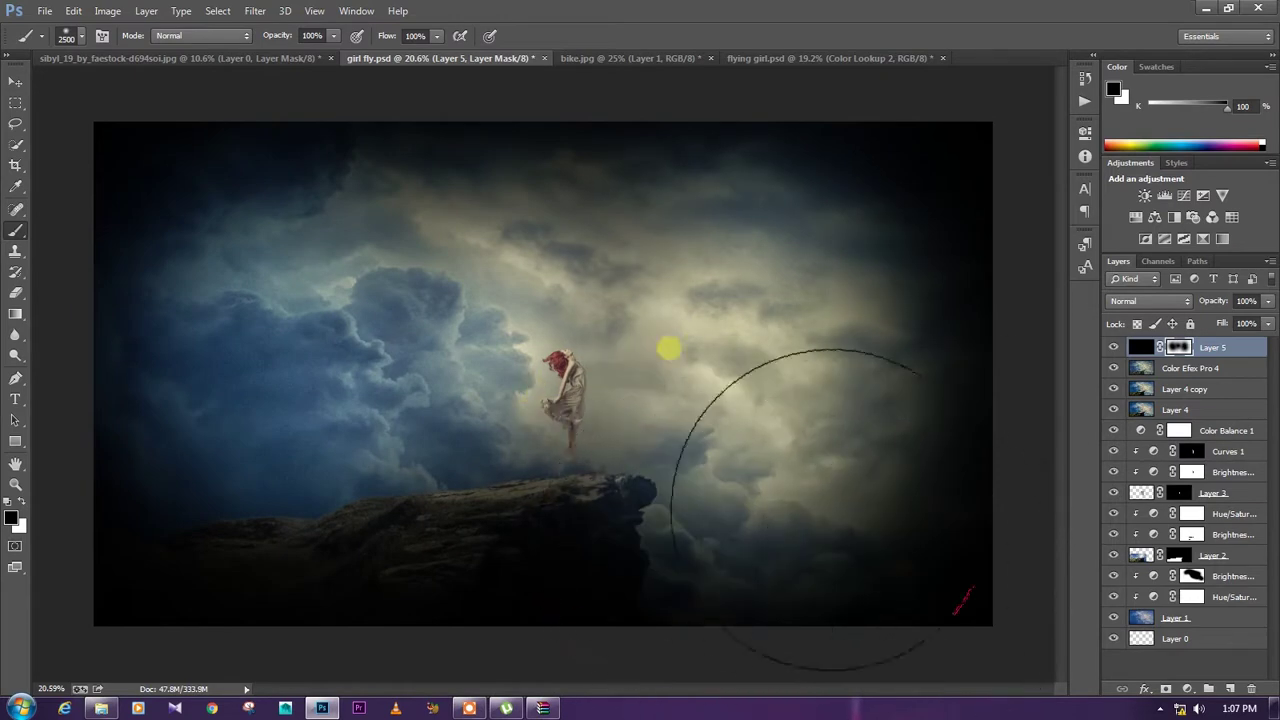
click(820, 530)
click(900, 530)
click(190, 413)
- Set the vignette layer's opacity to about 56%
click(1268, 301)
click(1205, 322)
drag(1213, 322, 1234, 322)
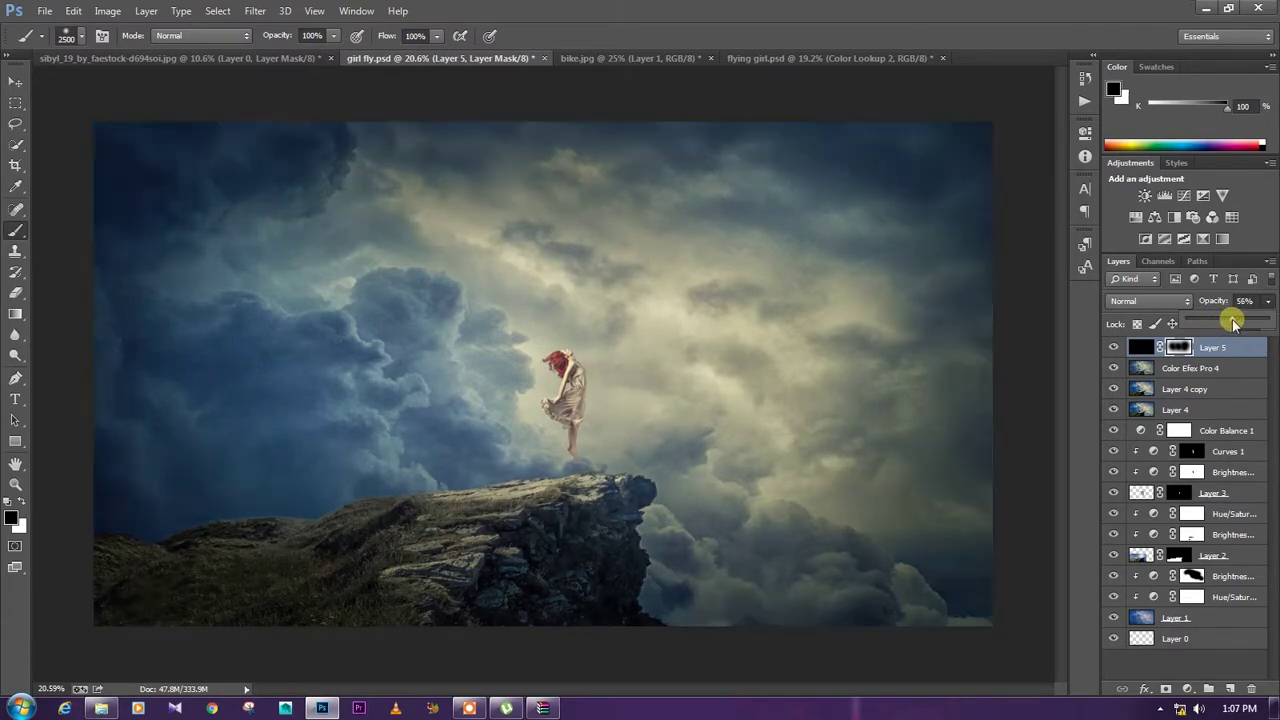
- Blend the vignette Layer 5 in Soft Light and set its opacity to about 73%
click(1150, 301)
key(Escape)
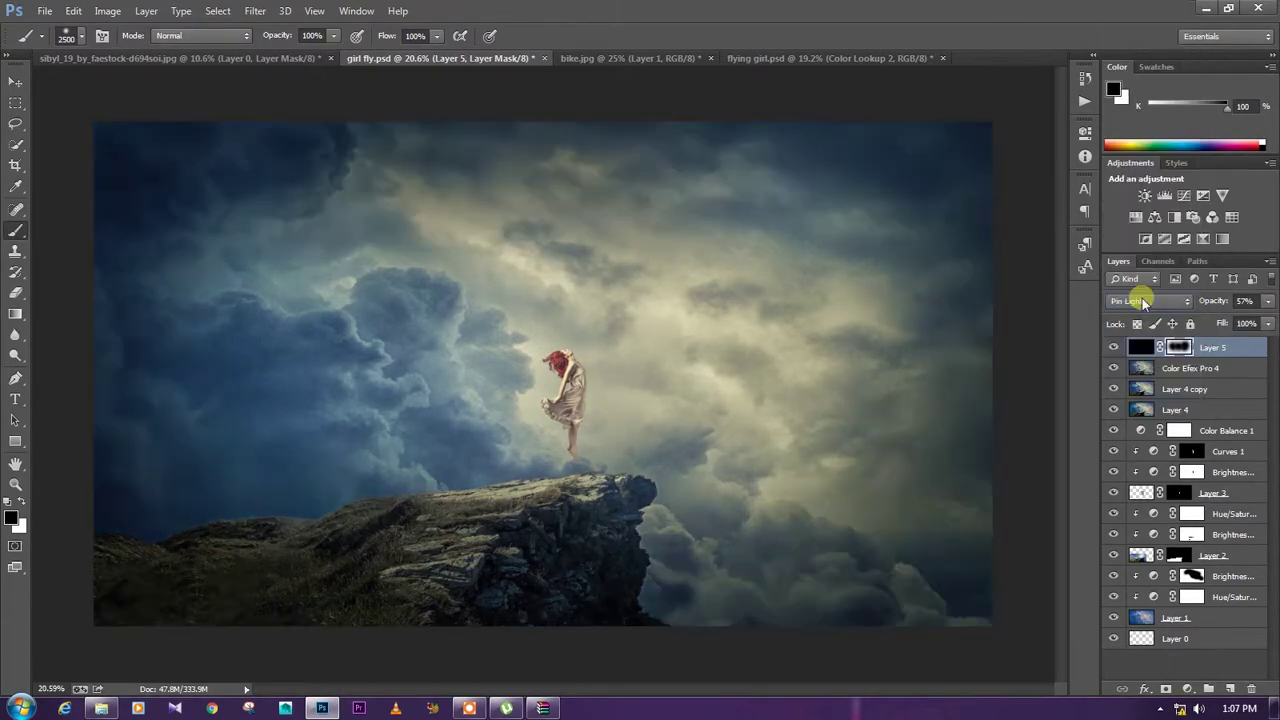
click(1142, 300)
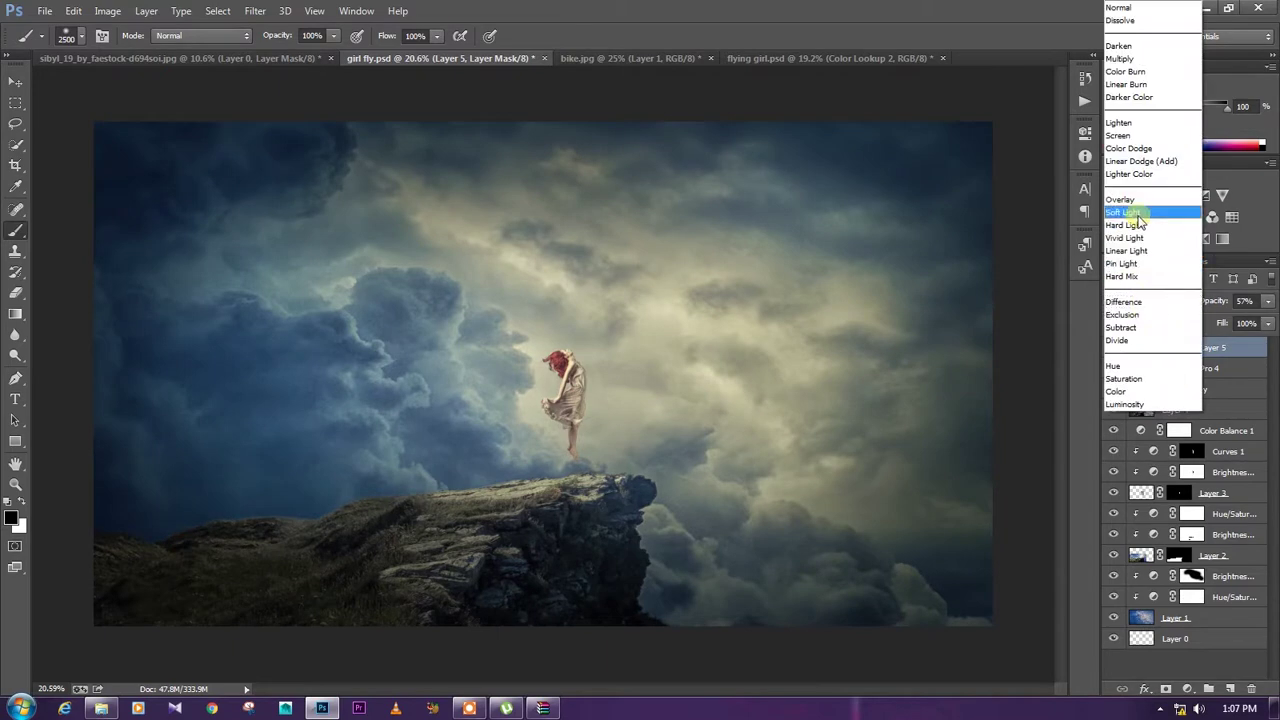
click(1136, 213)
click(1267, 301)
drag(1240, 322, 1275, 320)
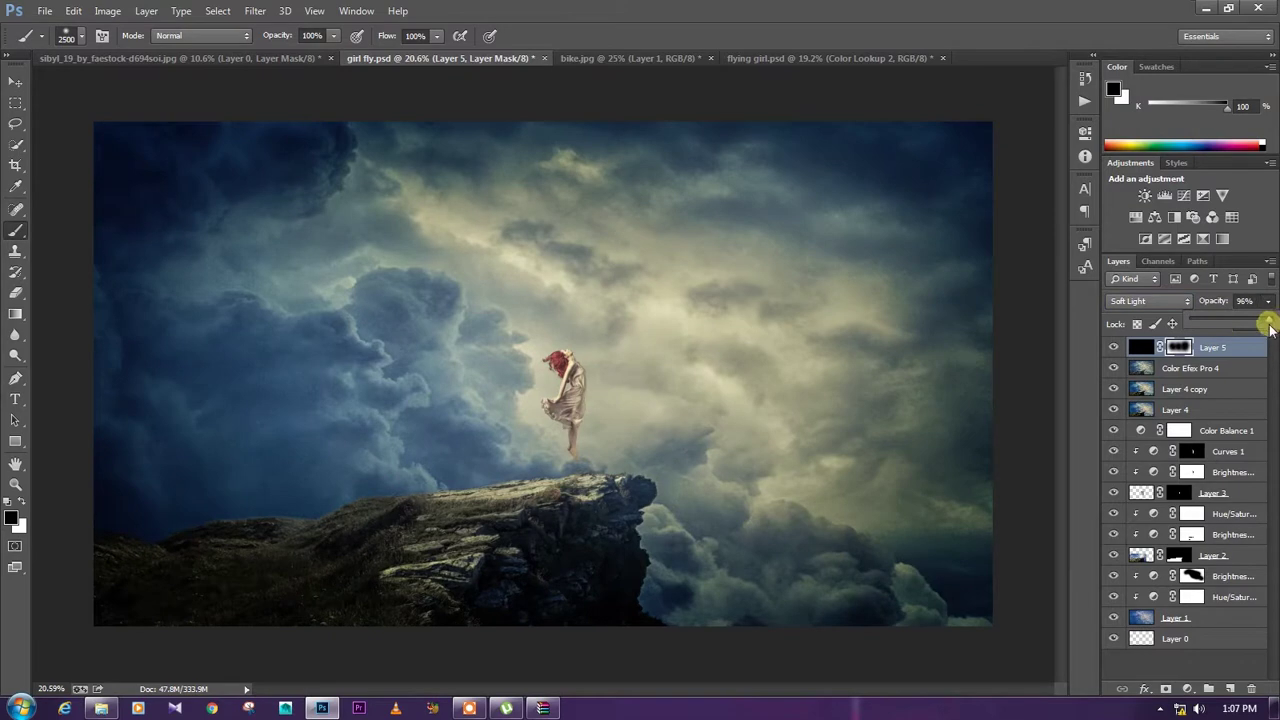
click(1113, 347)
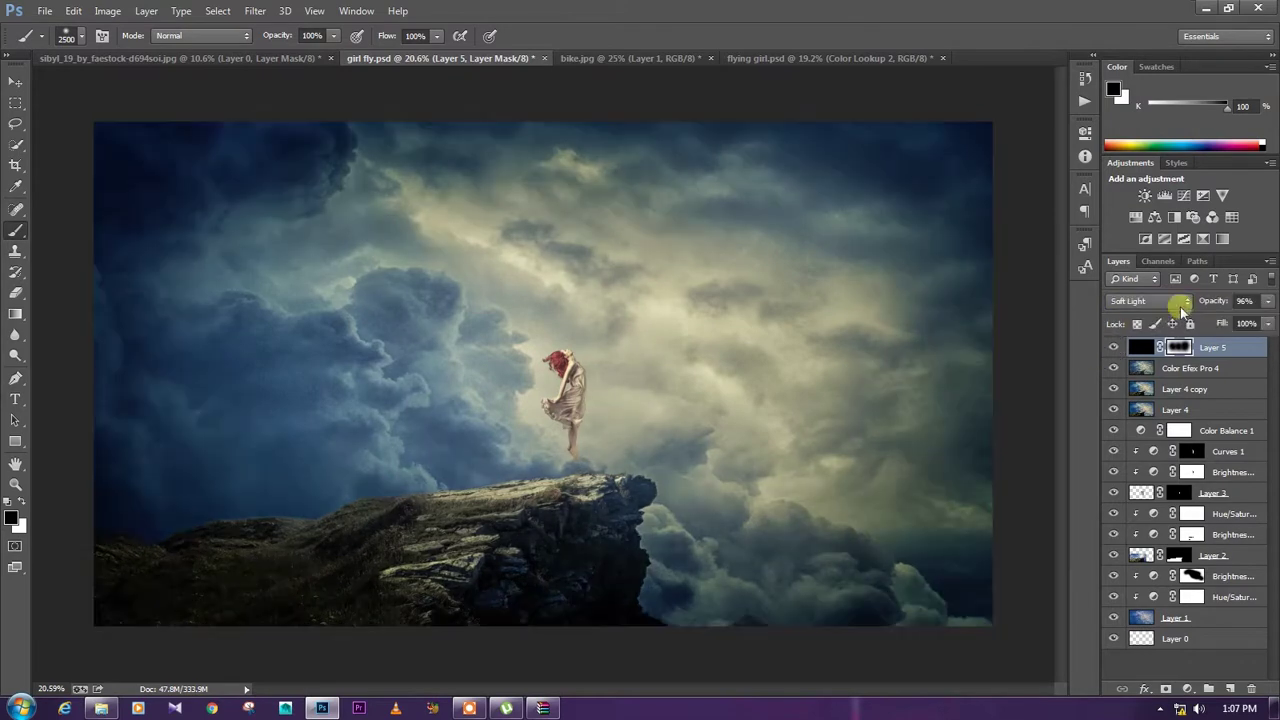
click(1267, 301)
drag(1251, 322, 1259, 322)
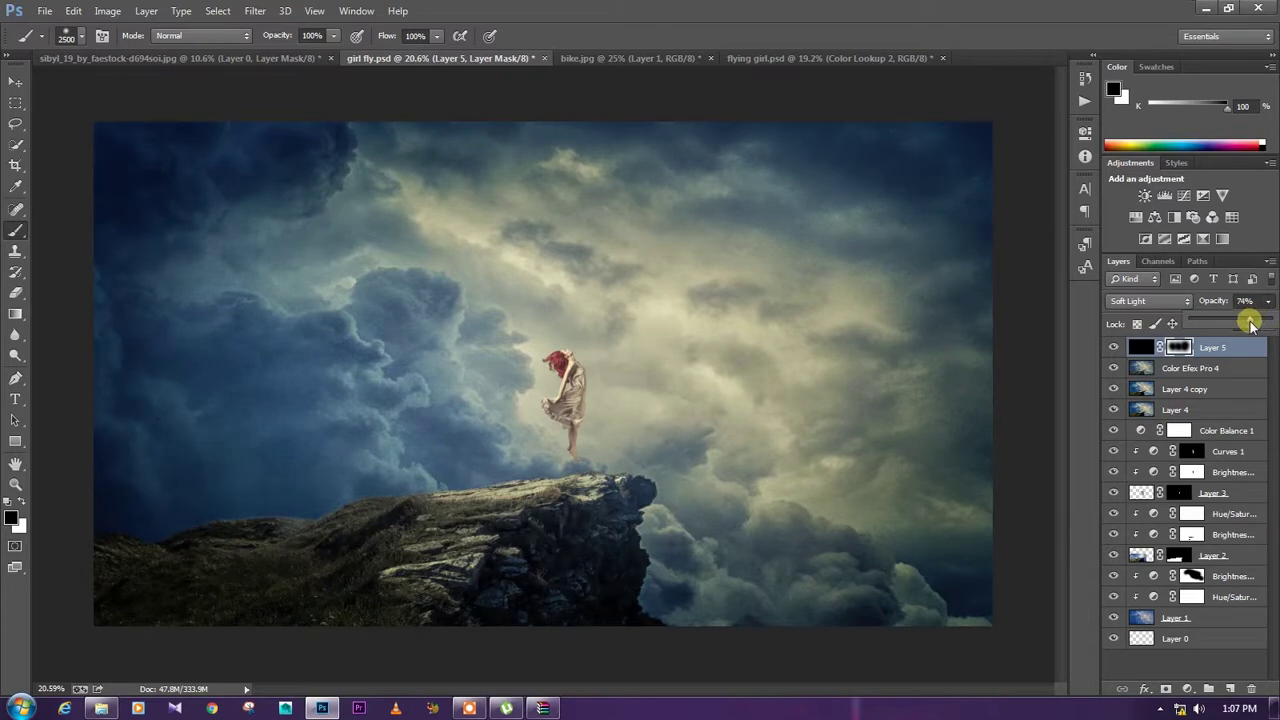
click(1232, 352)
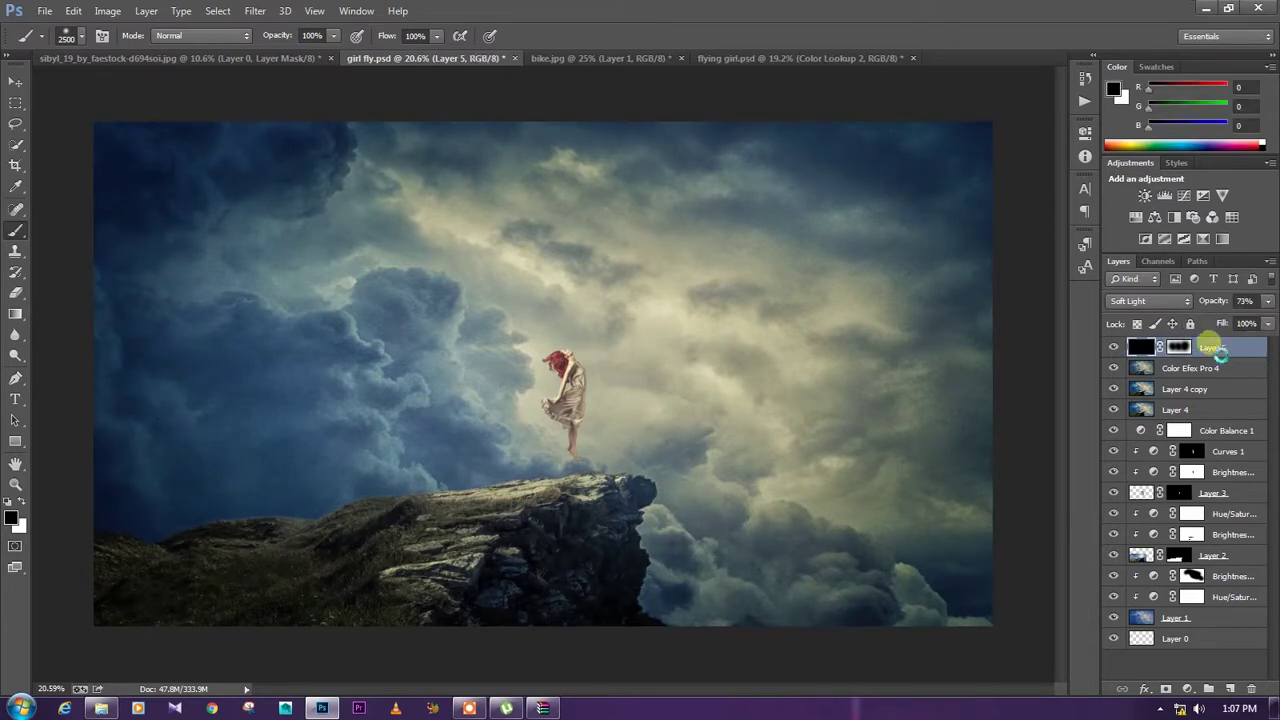
- Stamp all visible layers into a new layer and apply a small-radius High Pass filter
key(ctrl+shift+alt+e)
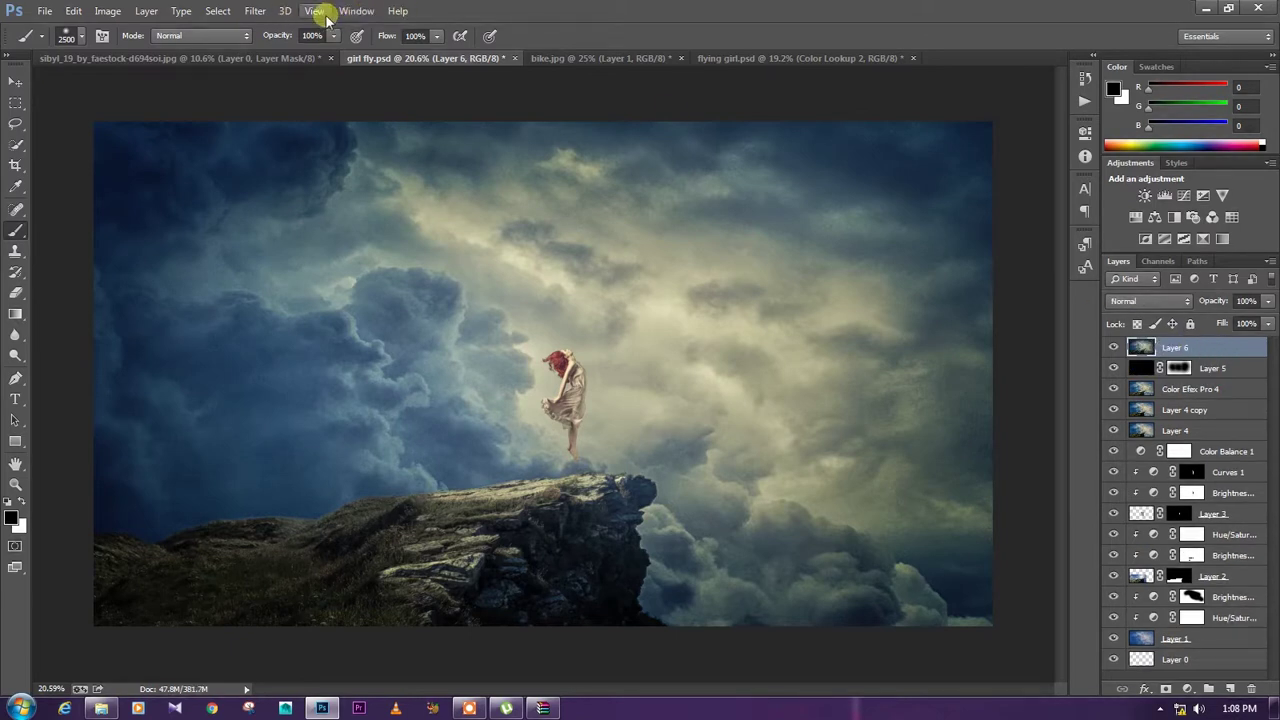
click(255, 11)
mouse_move(267, 309)
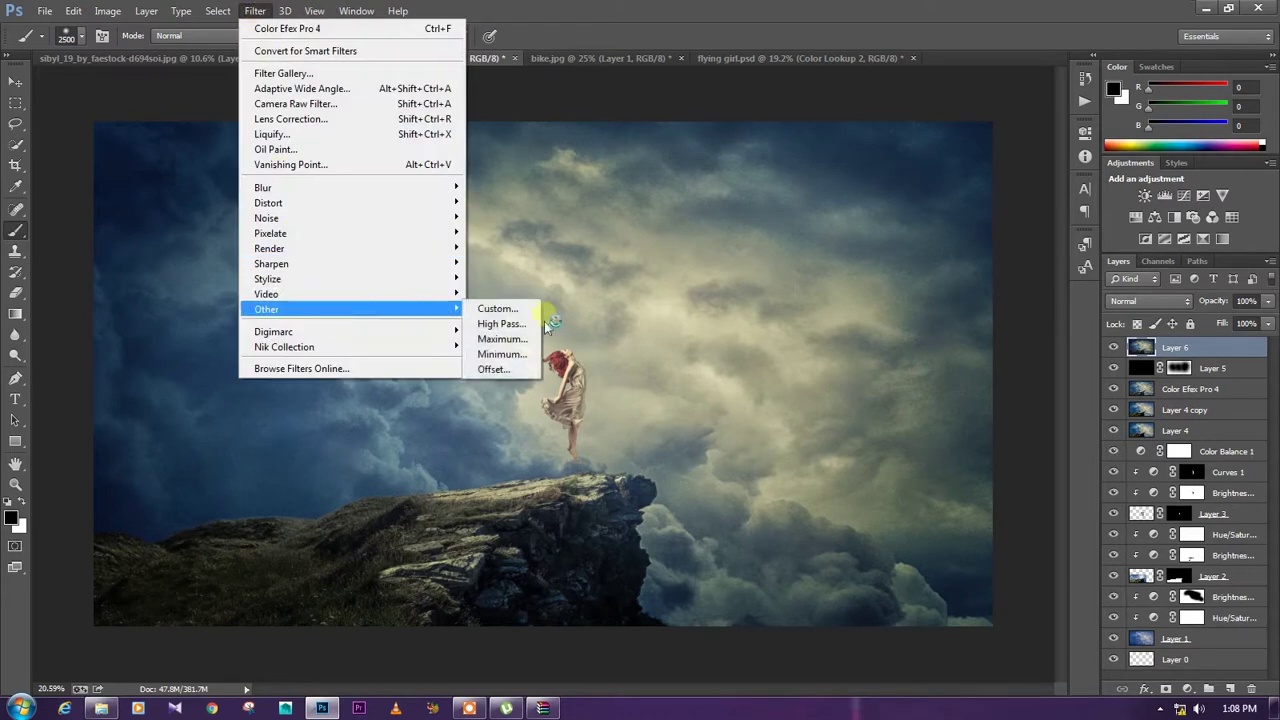
click(510, 323)
drag(866, 366, 888, 370)
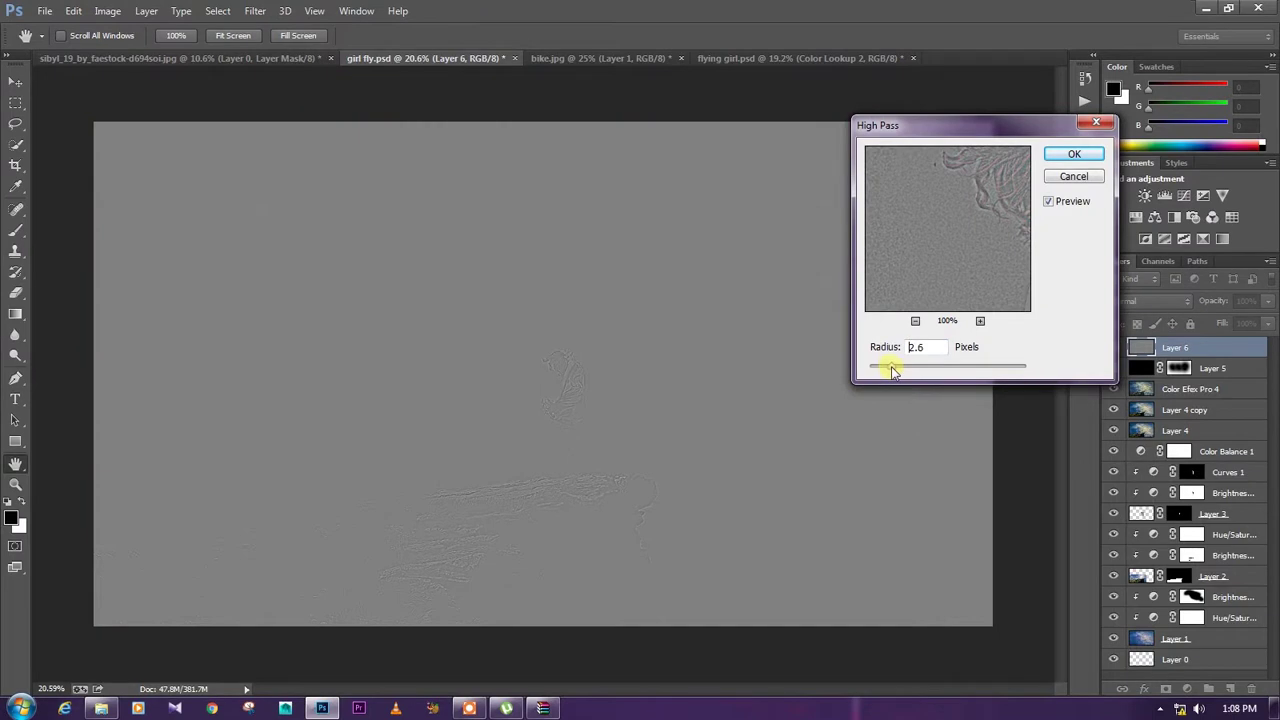
click(1070, 153)
- Blend the High Pass layer in Vivid Light and zoom out to view the whole image
click(1130, 301)
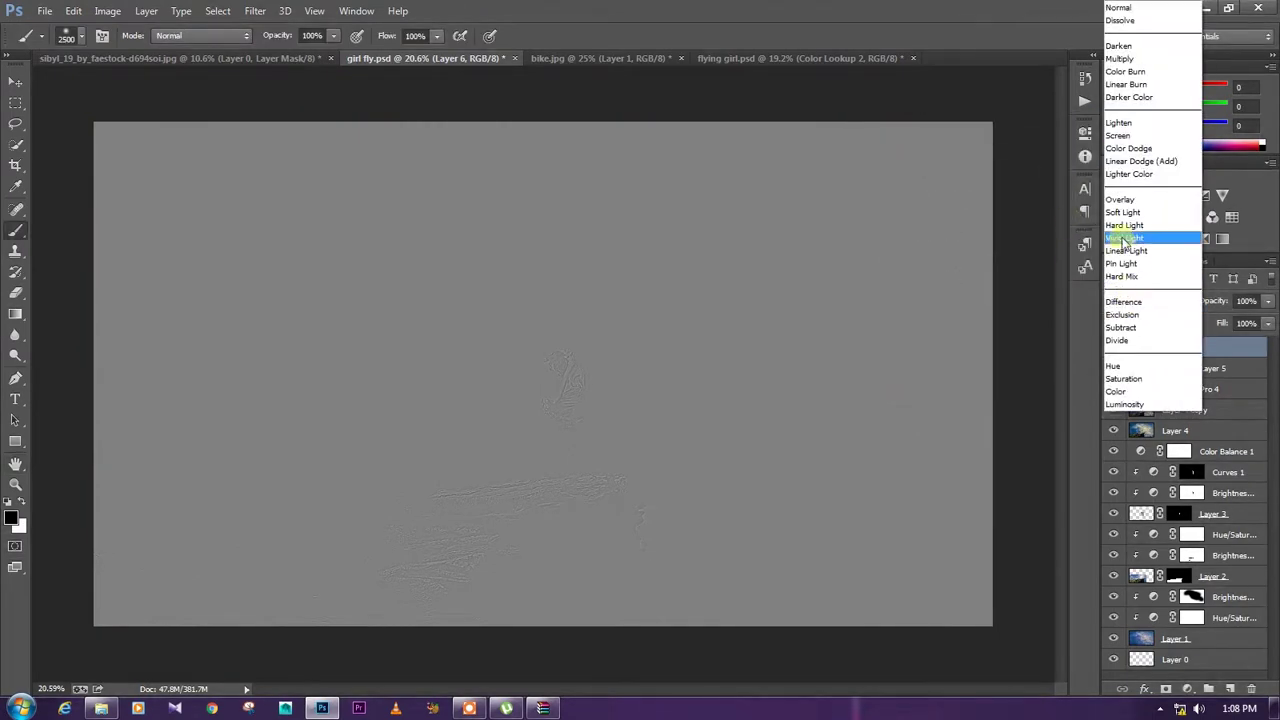
click(1124, 238)
click(15, 484)
drag(620, 360, 614, 352)
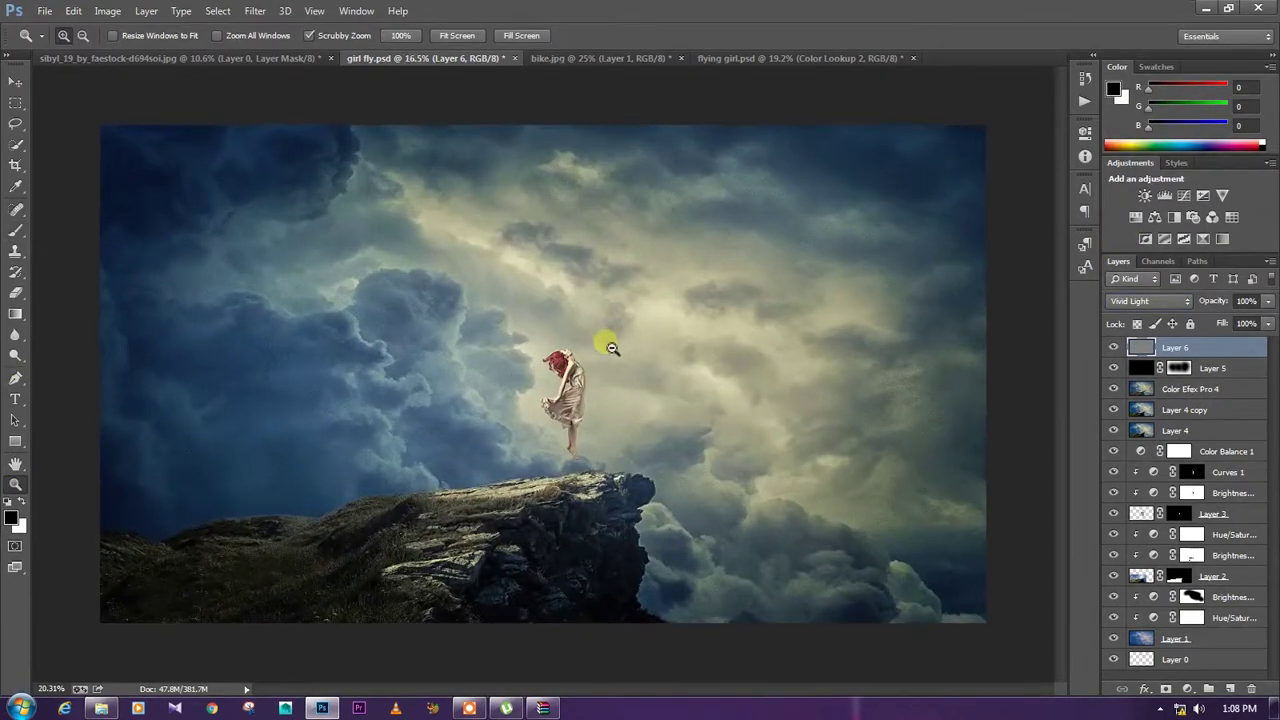
- Lower the High Pass sharpening Layer 6 opacity to 42%
drag(1266, 302, 1217, 317)
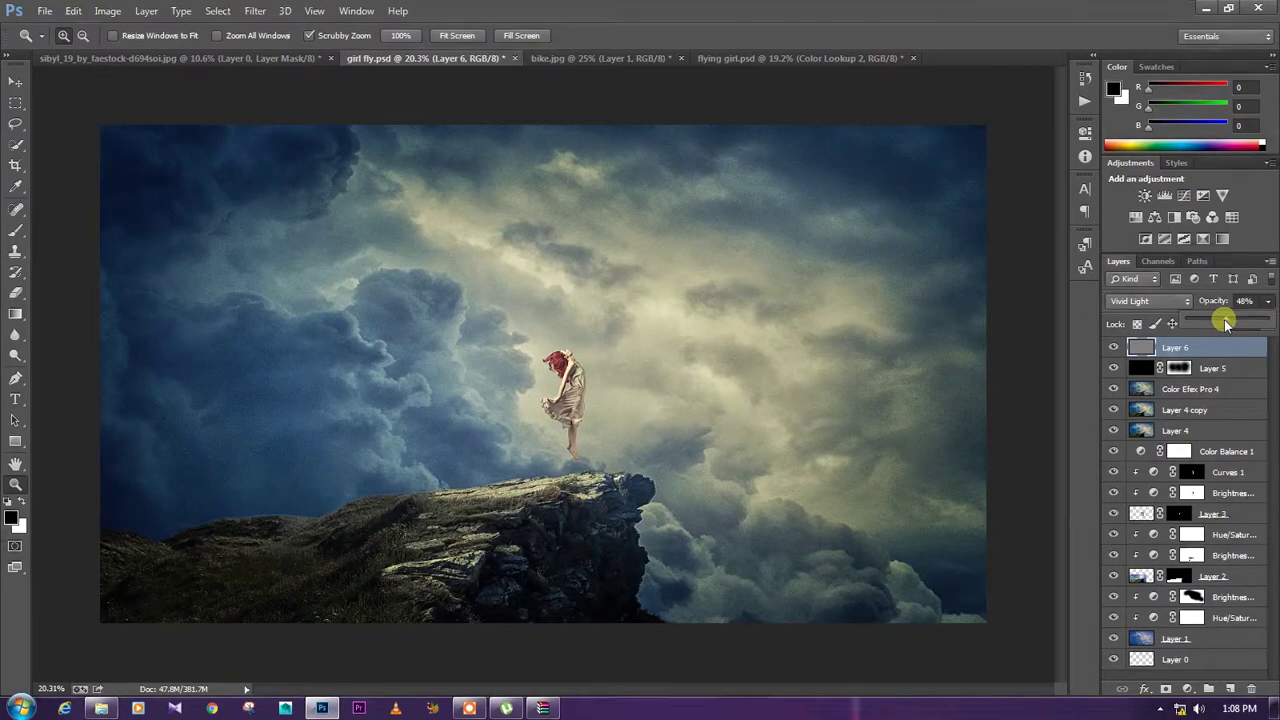
drag(1220, 320, 1222, 320)
click(1113, 349)
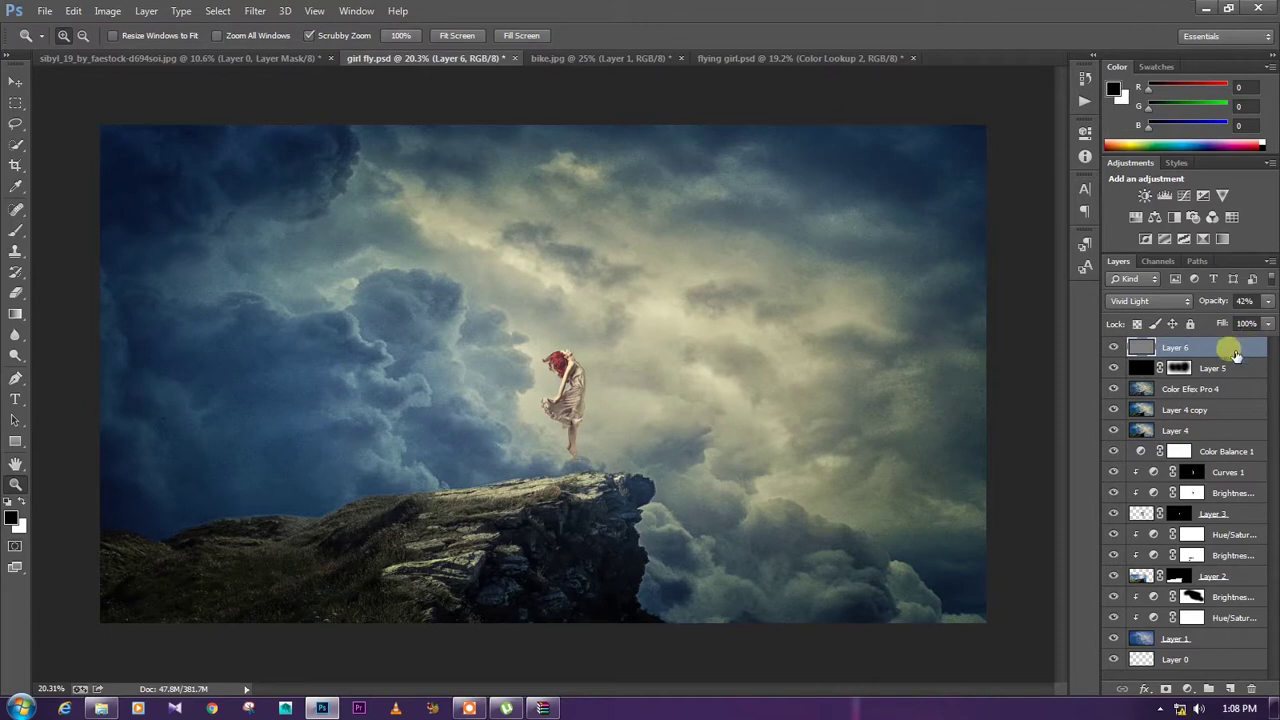
- Add a Selective Color adjustment layer, then delete it again
click(1188, 689)
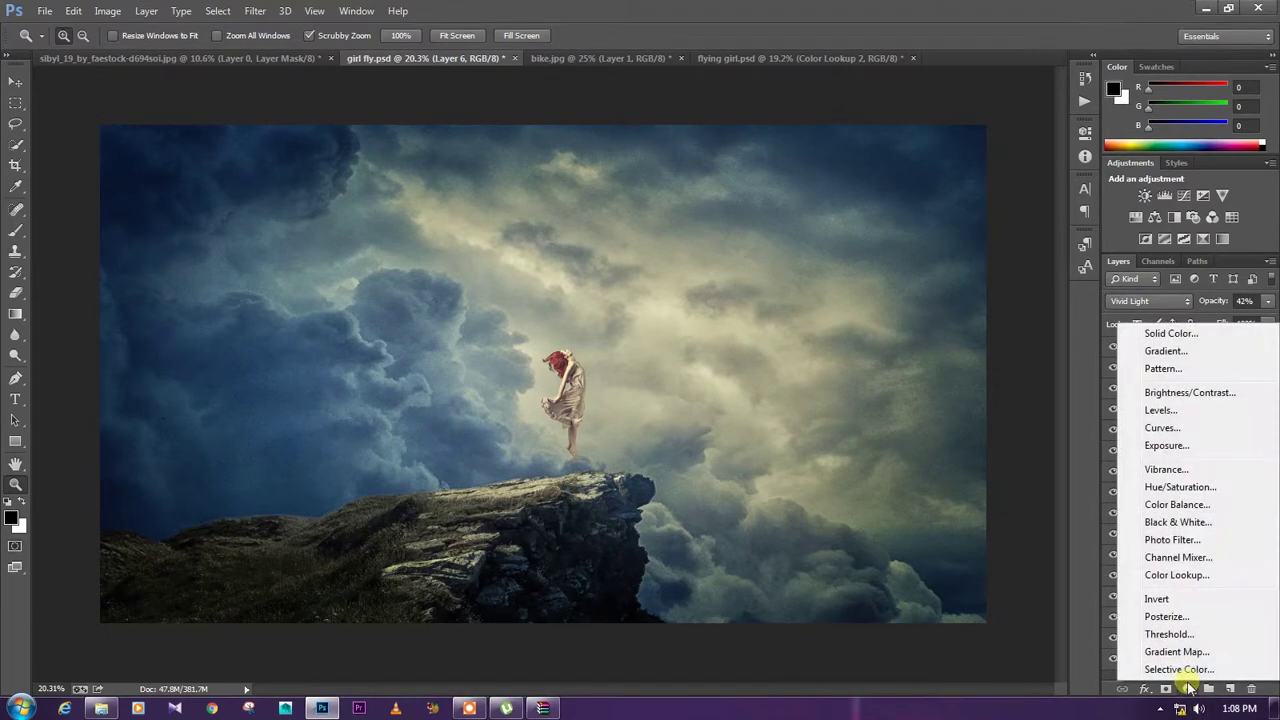
click(1185, 670)
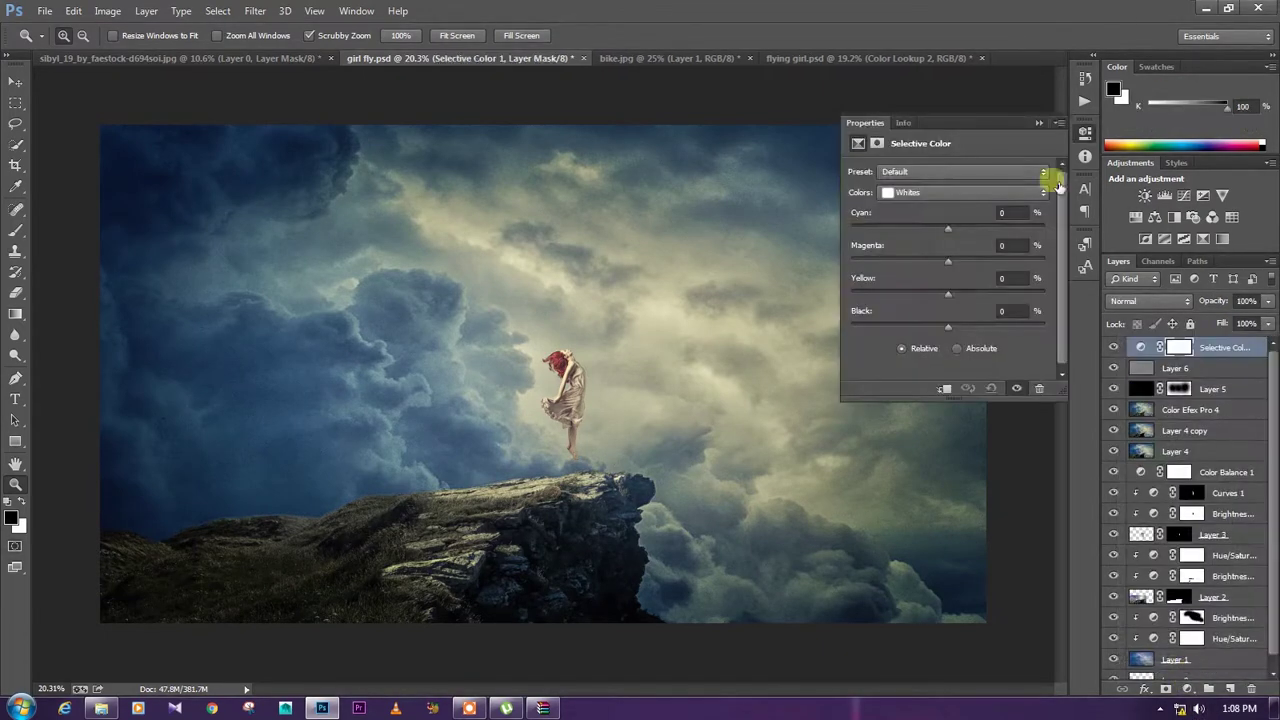
click(1048, 118)
key(Delete)
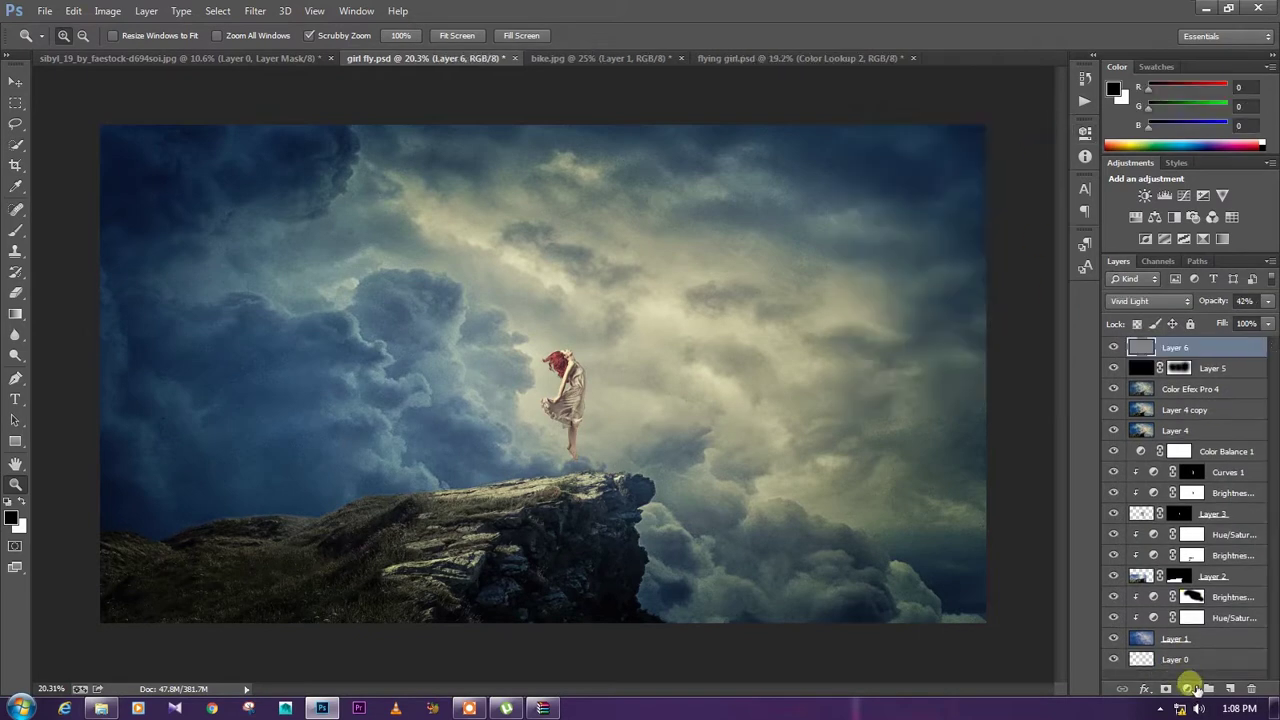
- Add a Color Lookup adjustment layer using the DropBlues.3DL LUT
click(1188, 689)
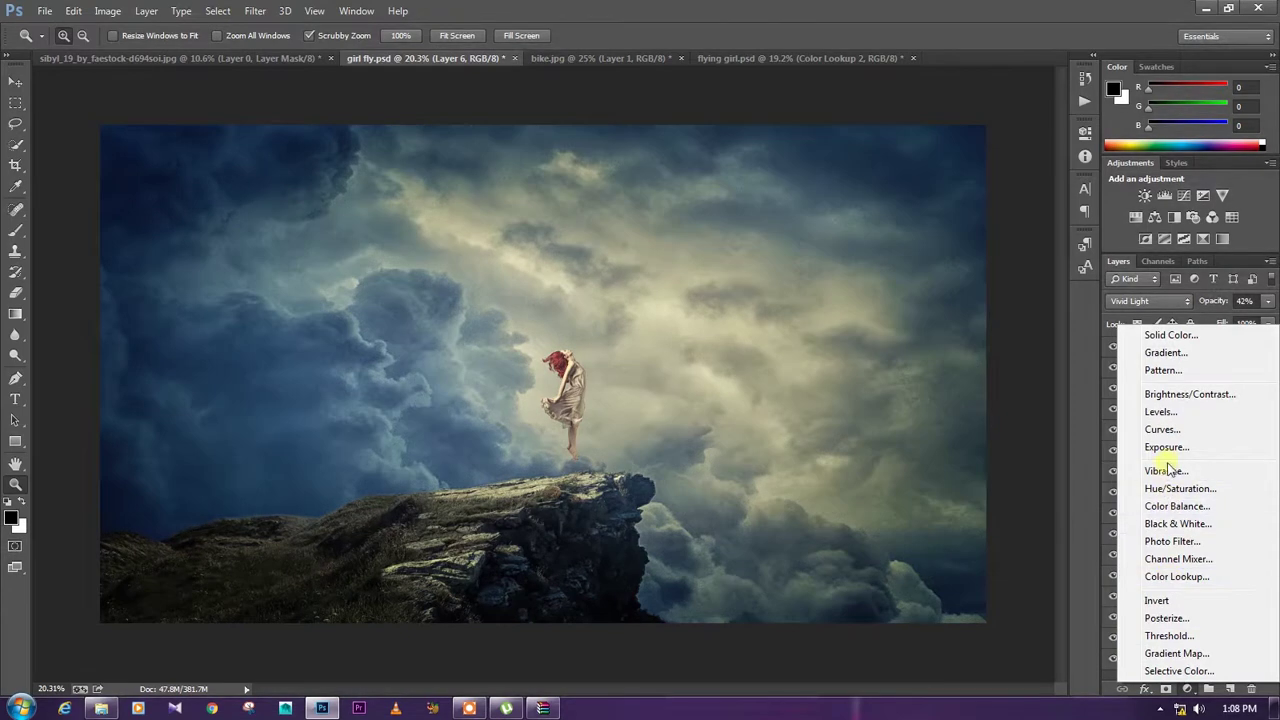
click(1169, 584)
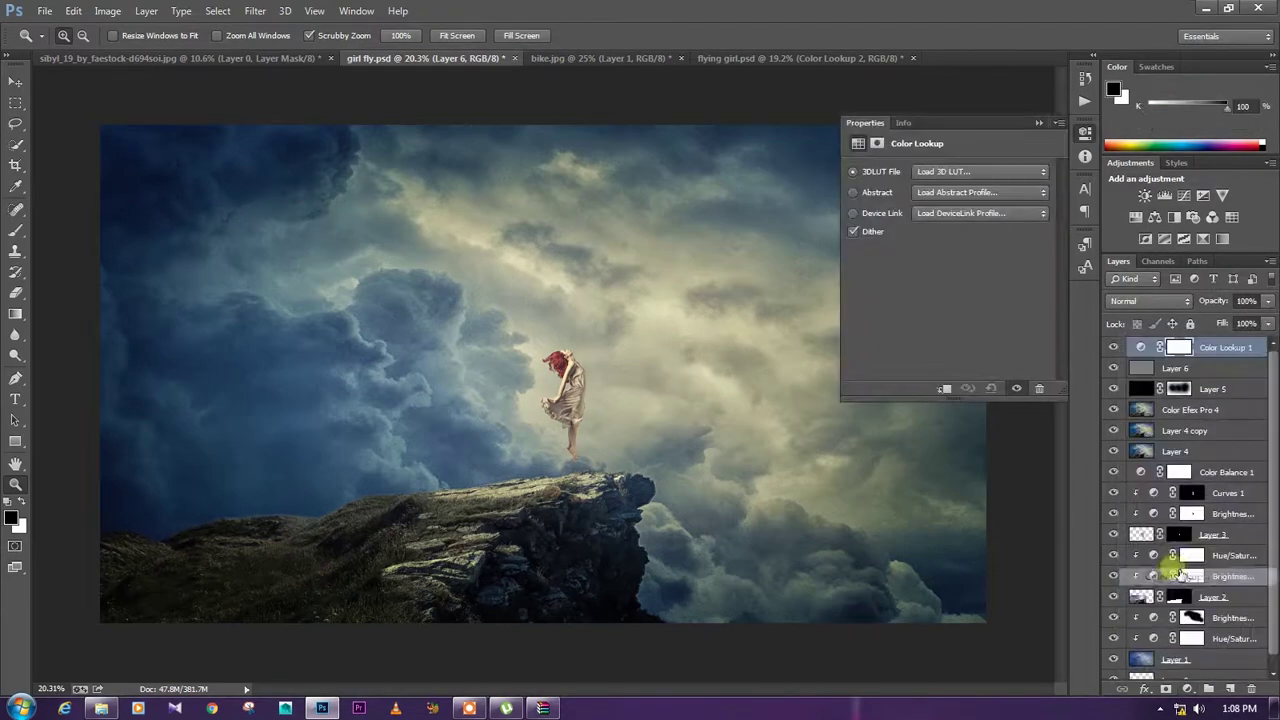
click(962, 172)
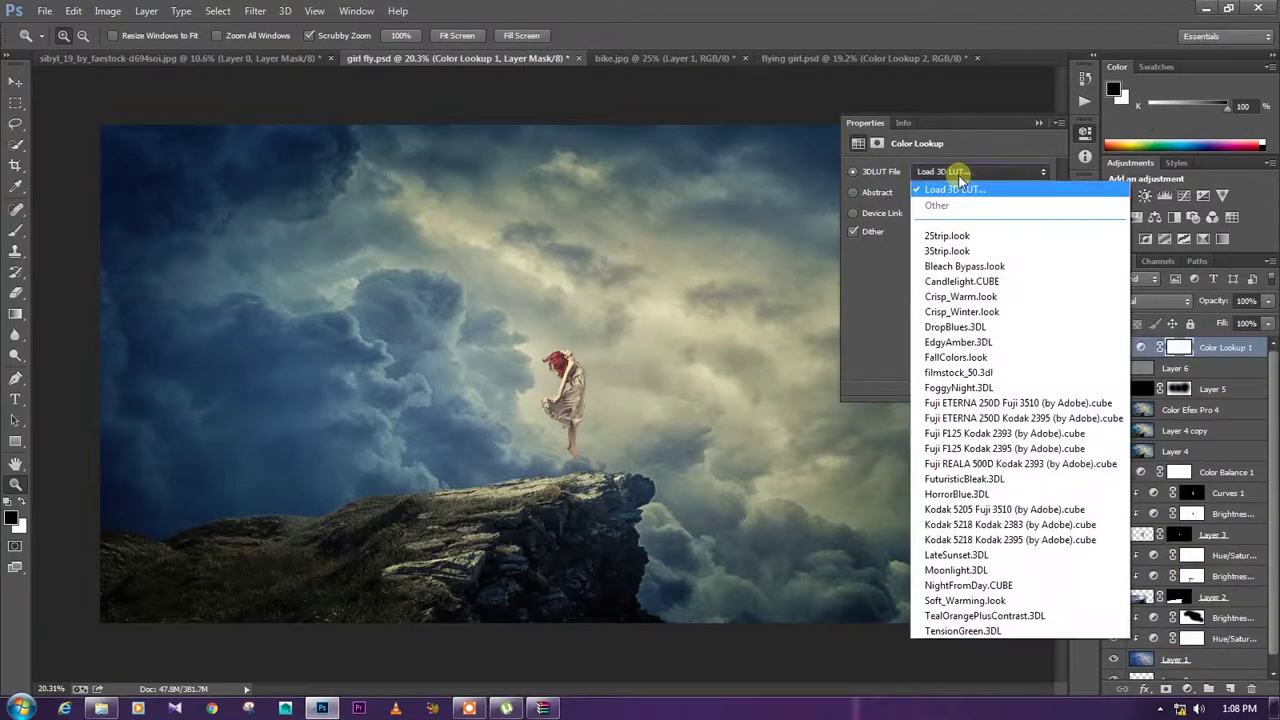
click(959, 327)
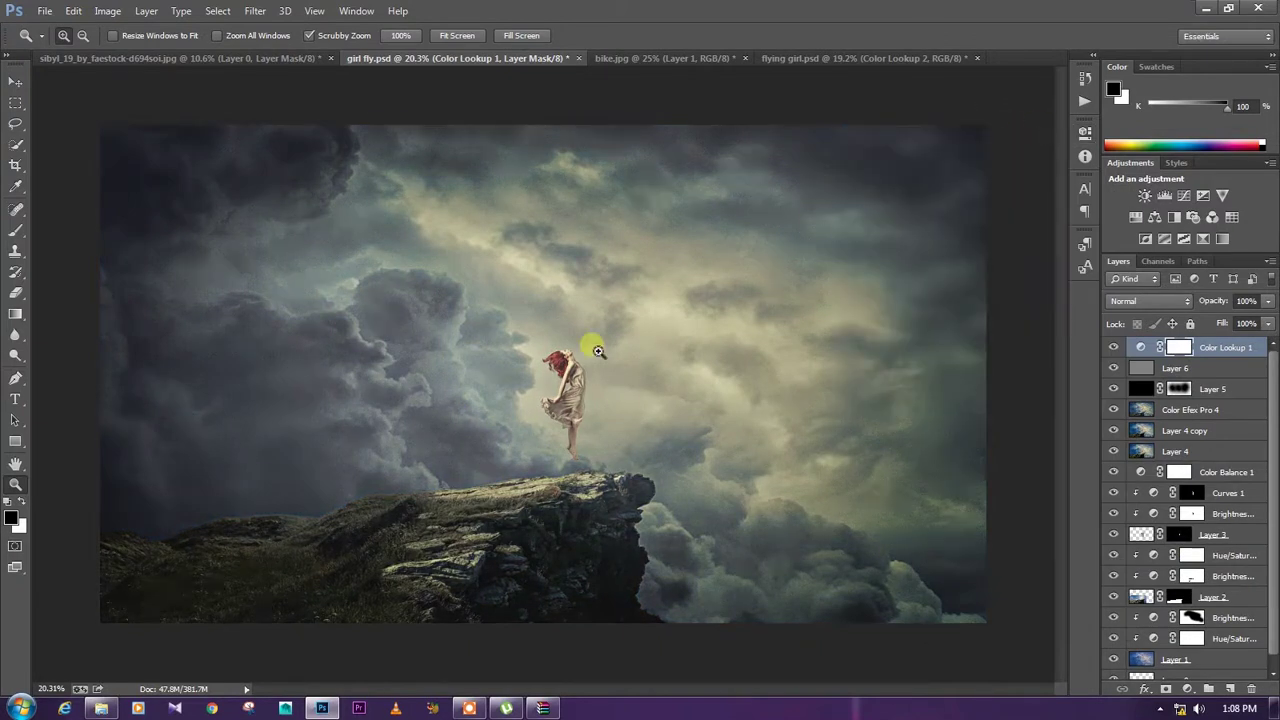
- Reduce the Color Lookup layer to about 67% opacity and hide it to compare
drag(597, 350, 628, 384)
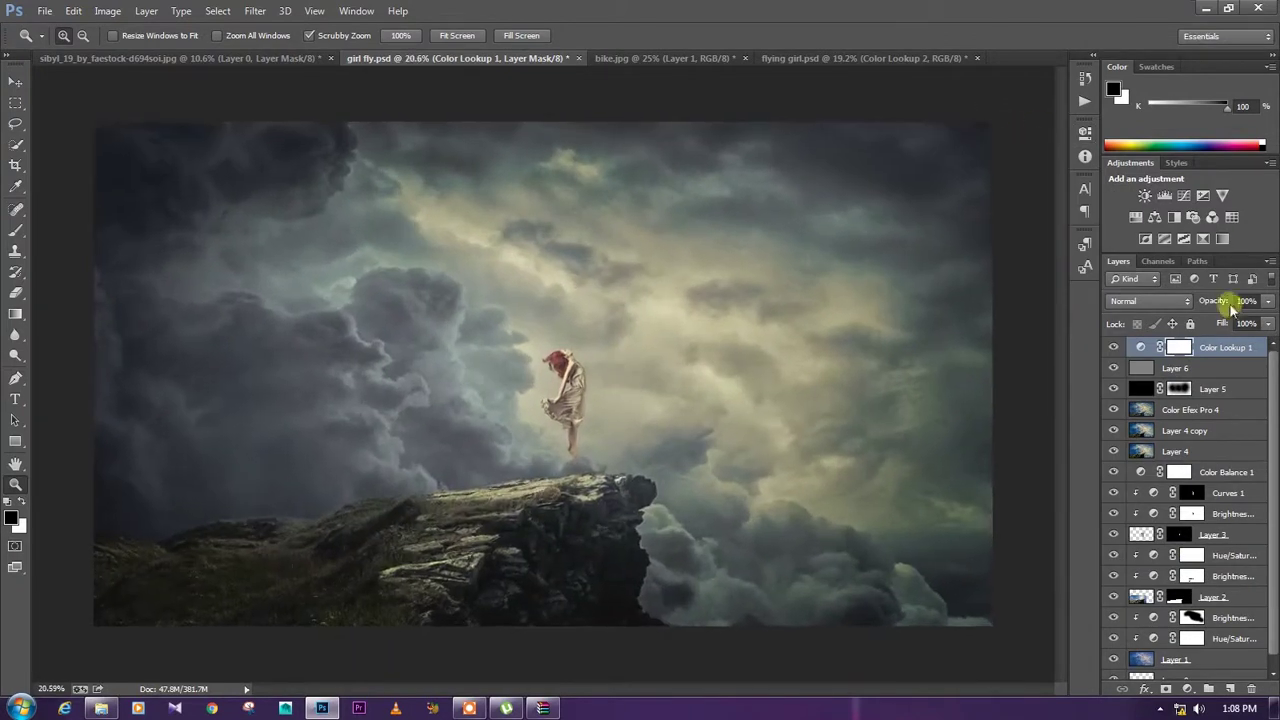
drag(1264, 302, 1250, 323)
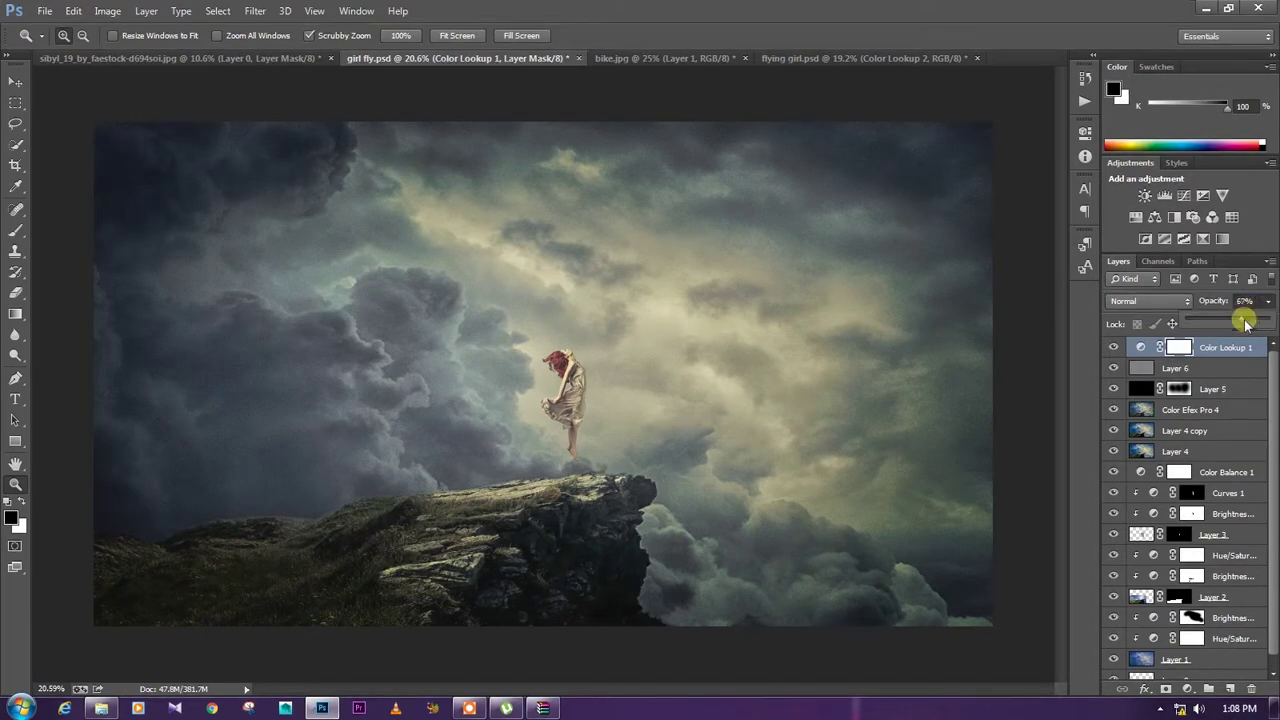
click(1113, 347)
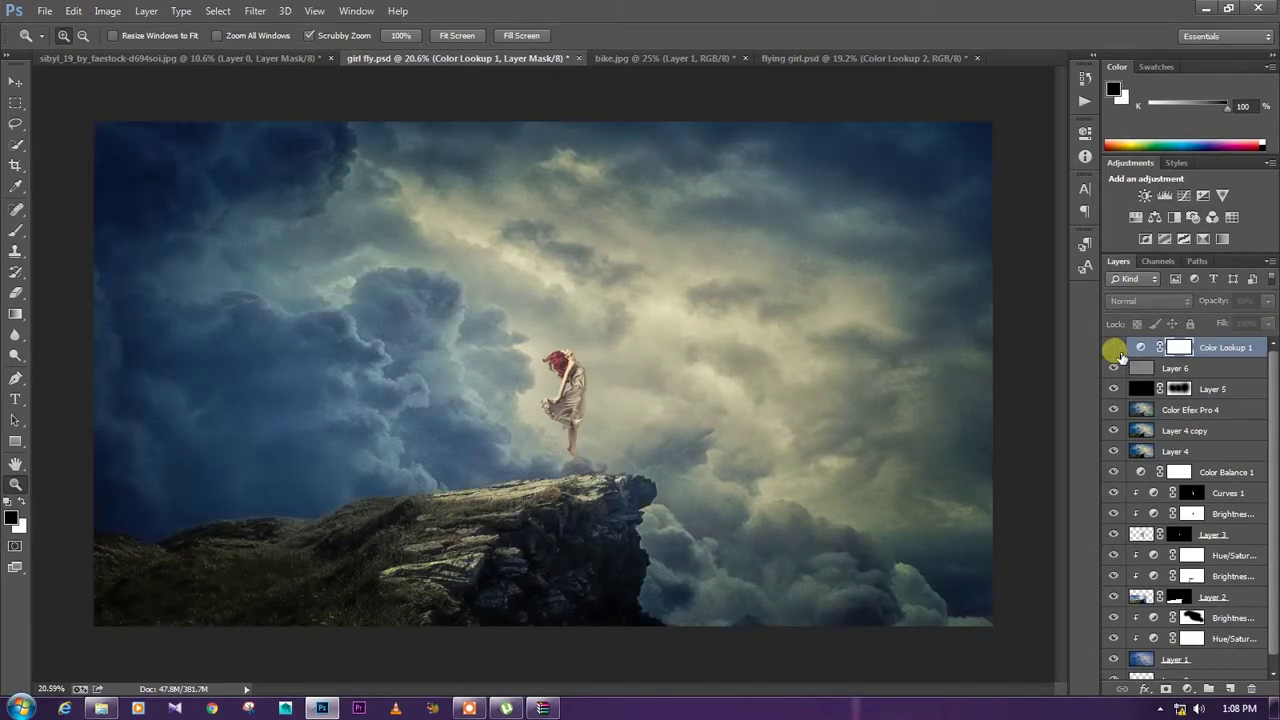